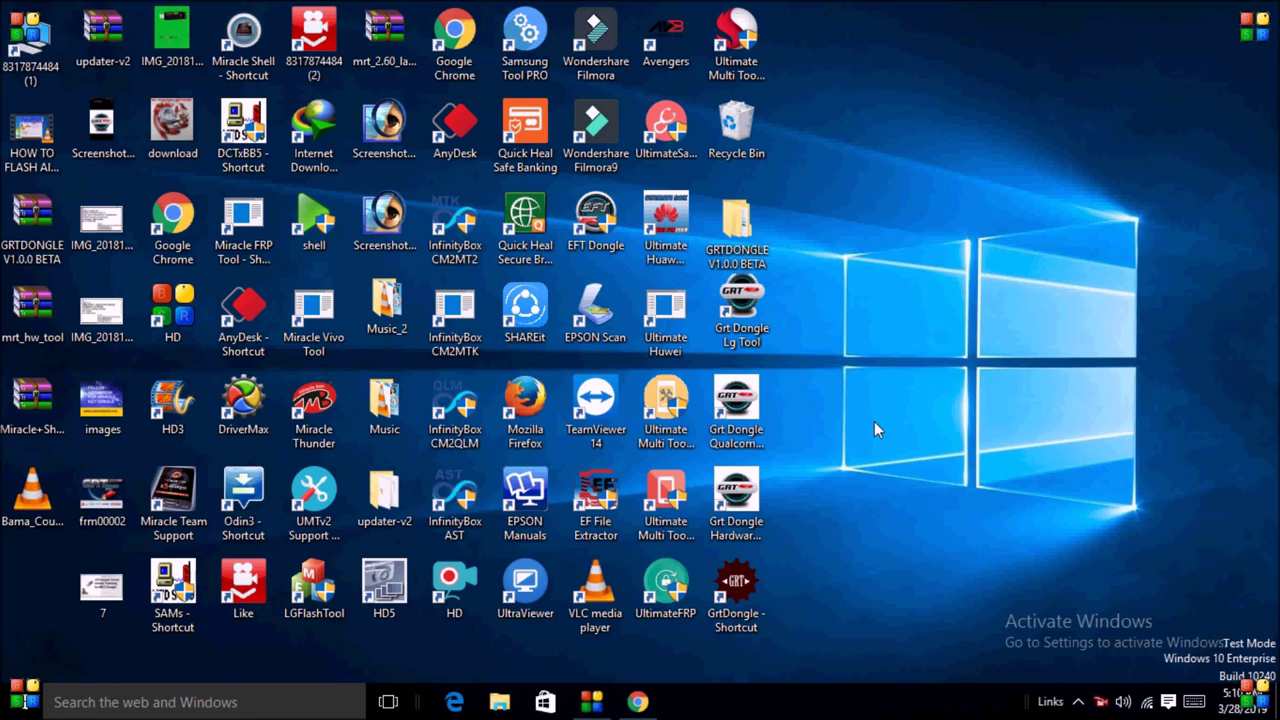
# - Bring Chrome back onto the 'grt dongle setup' Google results and select the query text
pyautogui.click(636, 703)
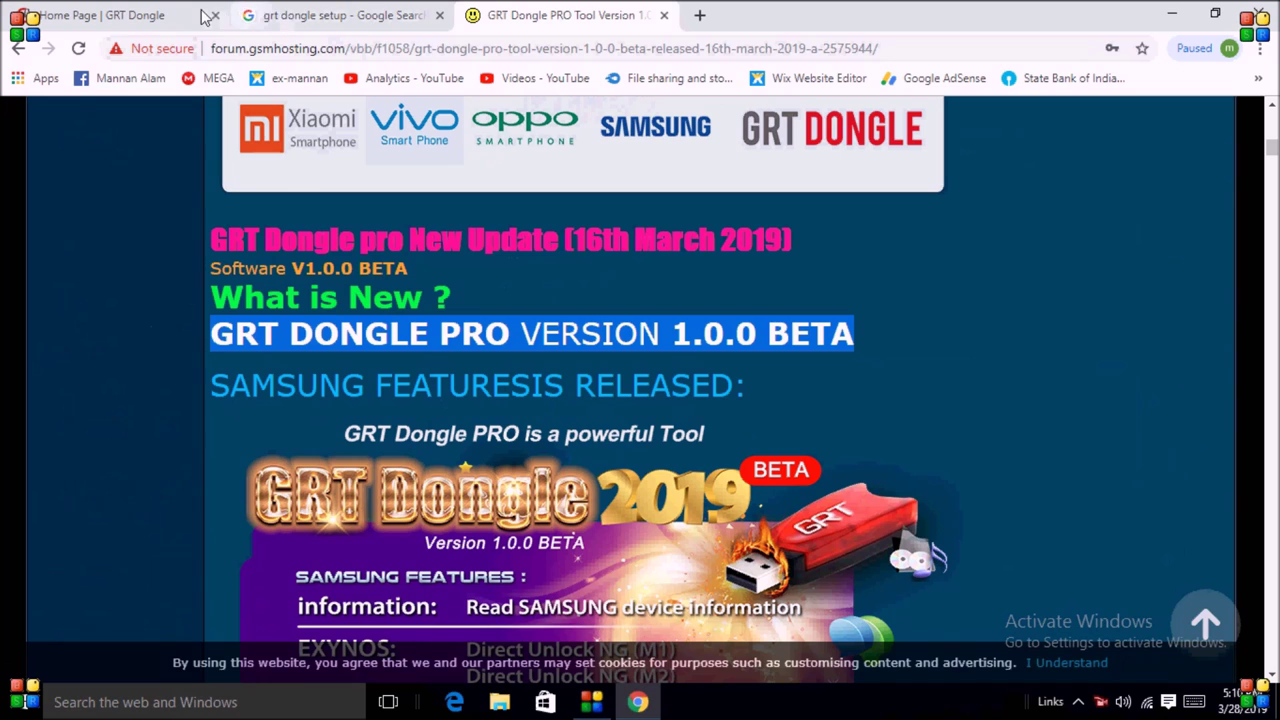
pyautogui.click(300, 16)
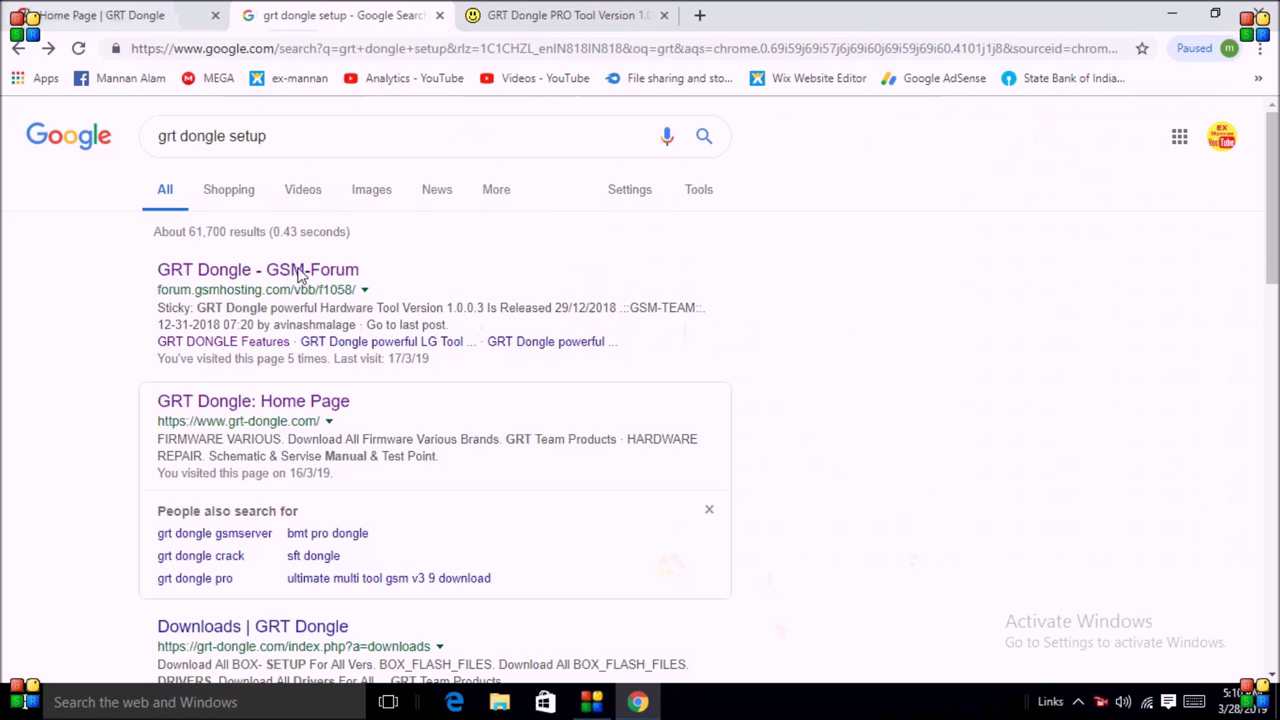
pyautogui.click(329, 137)
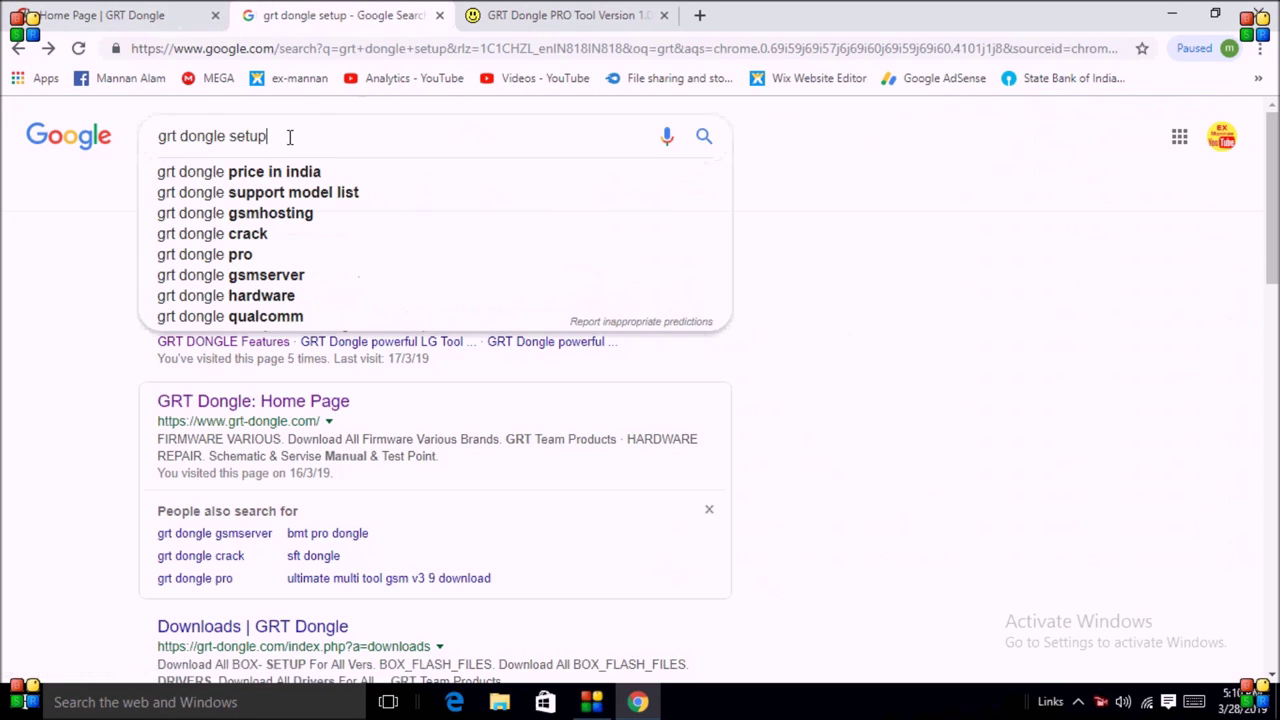
pyautogui.moveTo(228, 136); pyautogui.dragTo(160, 146)
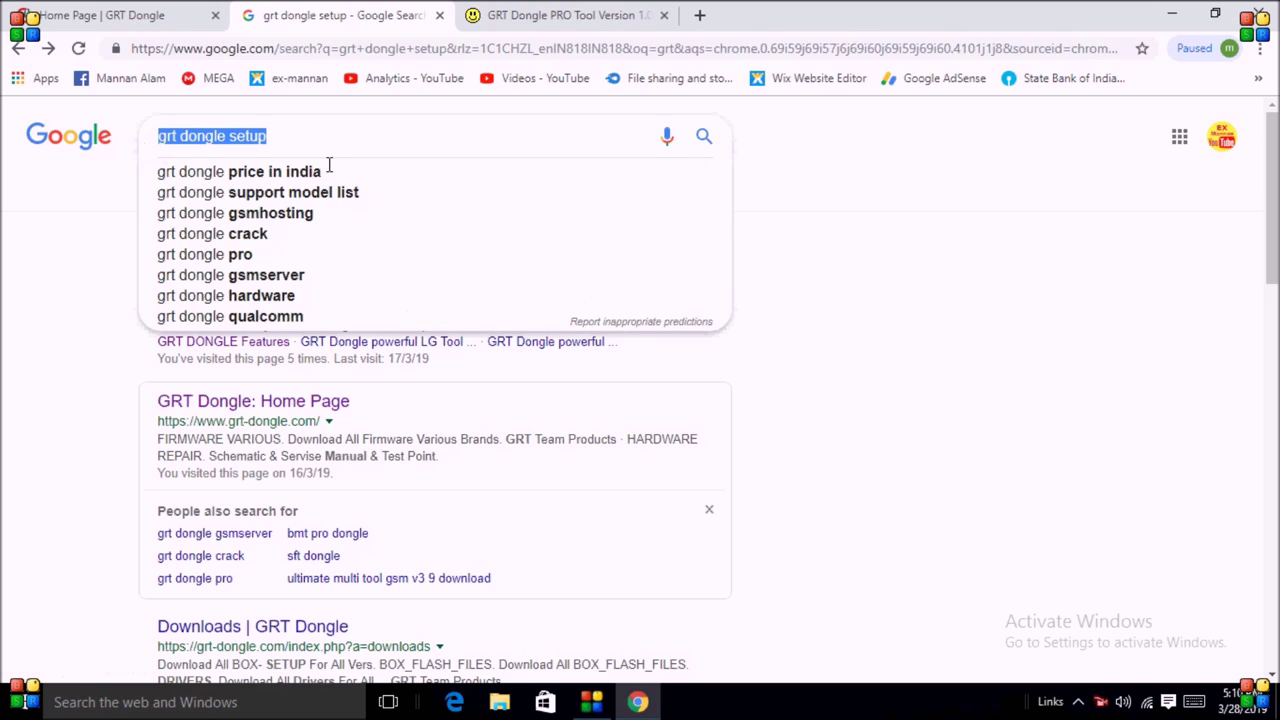
pyautogui.click(1046, 298)
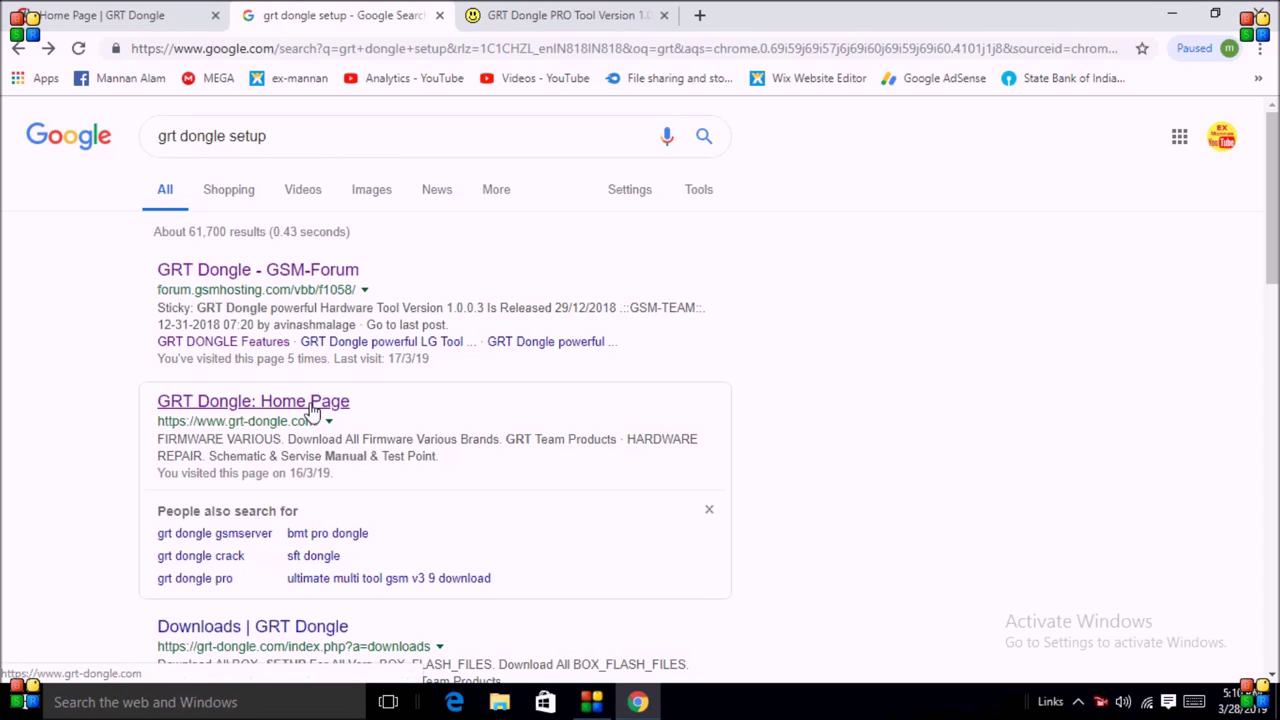
# - Scroll through the GRT Dongle home page's banner and folder grid, then return to the top
pyautogui.click(44, 18)
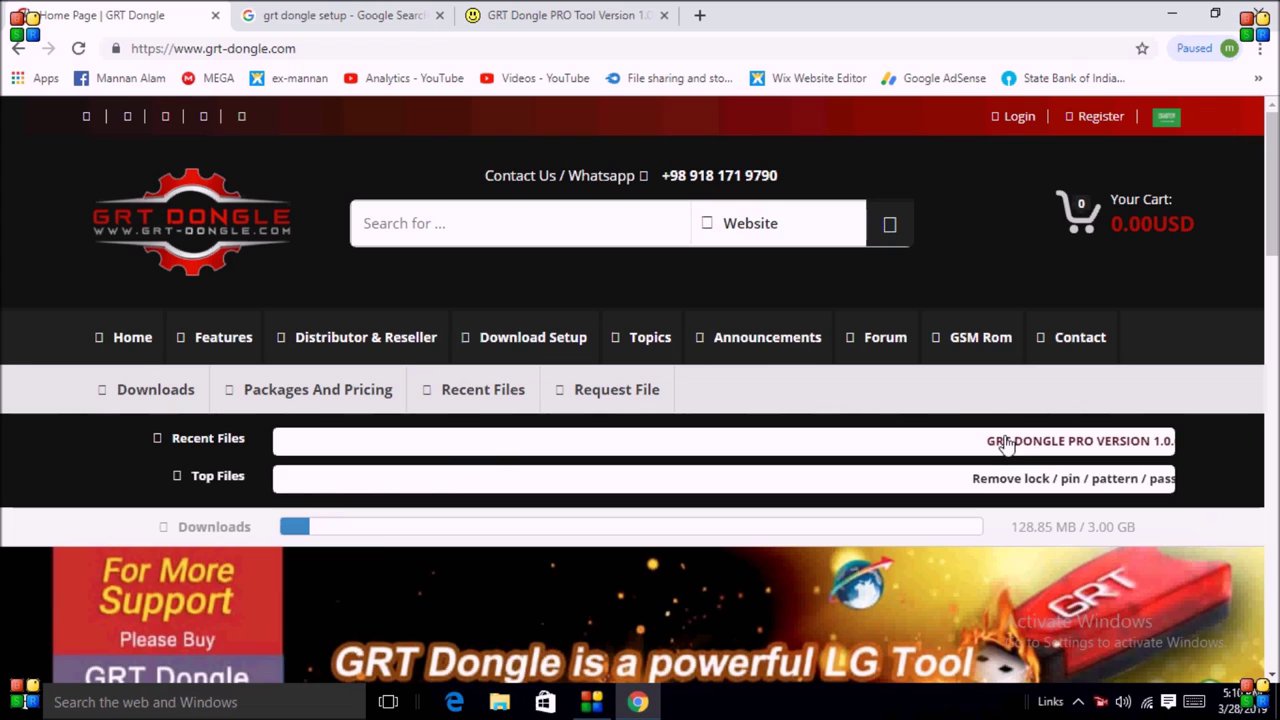
pyautogui.scroll(-2, 1007, 474)
pyautogui.scroll(-3, 1007, 444)
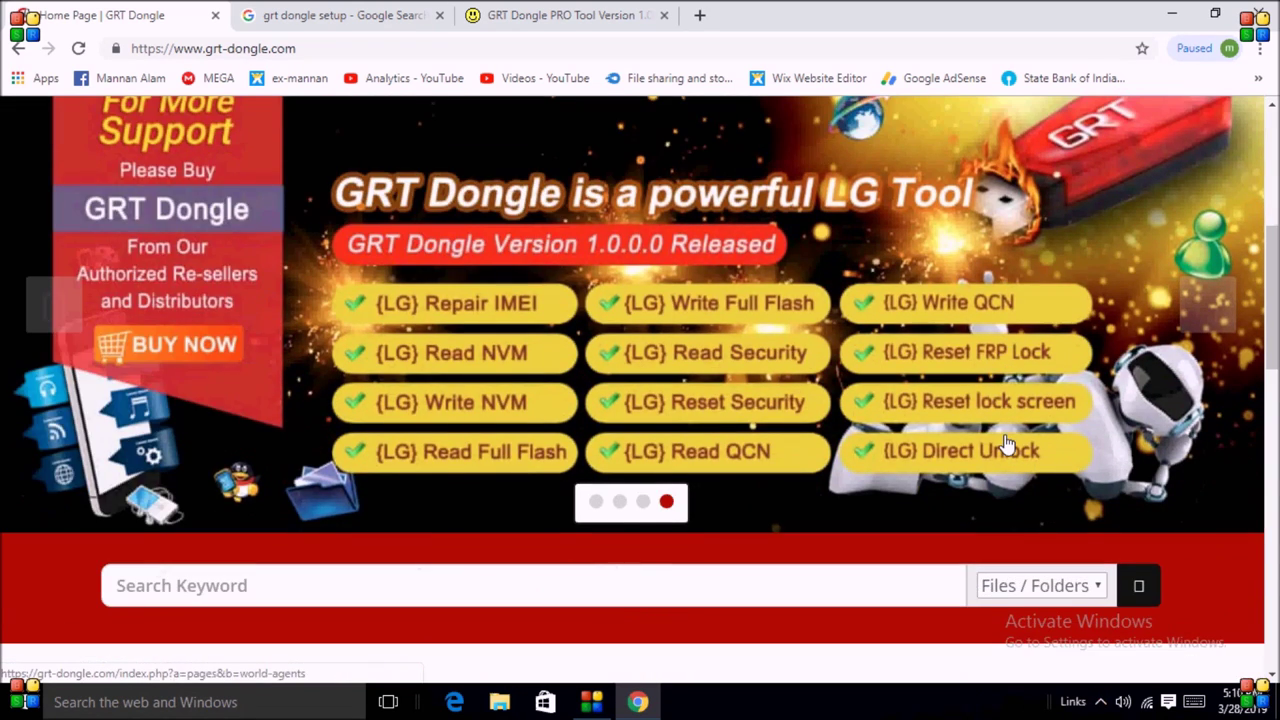
pyautogui.scroll(3, 1007, 444)
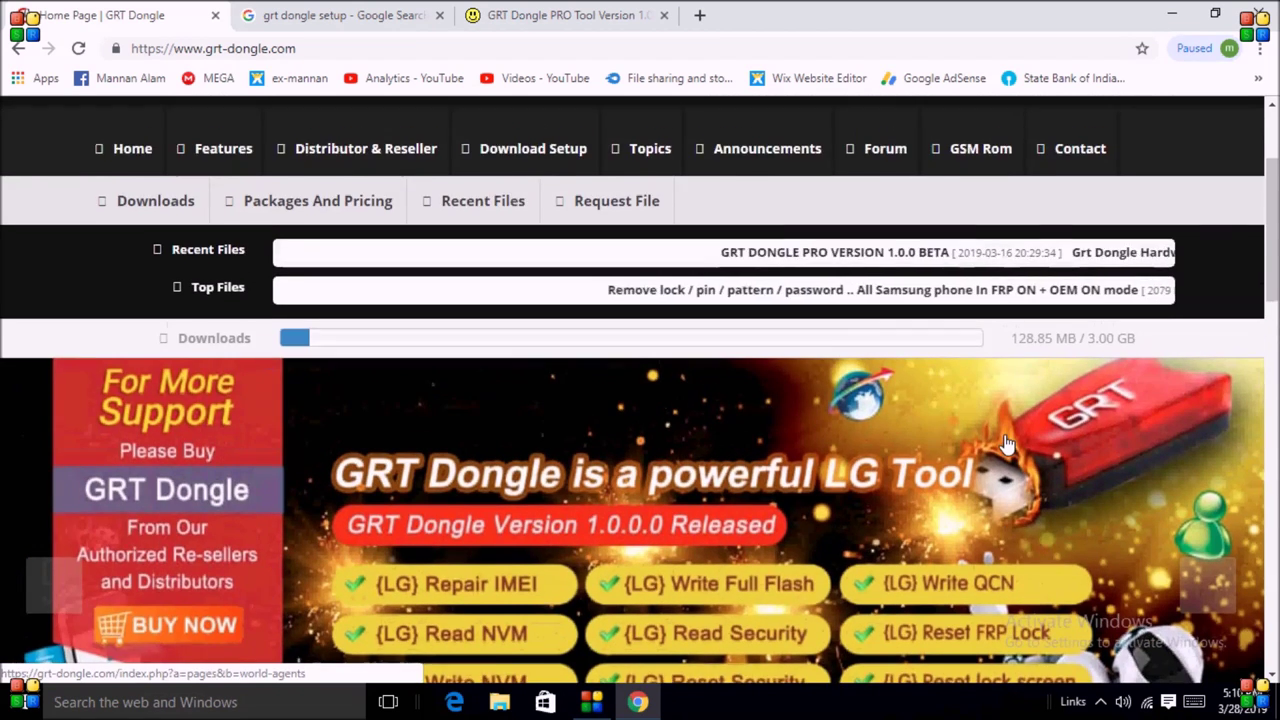
pyautogui.scroll(-6, 1007, 444)
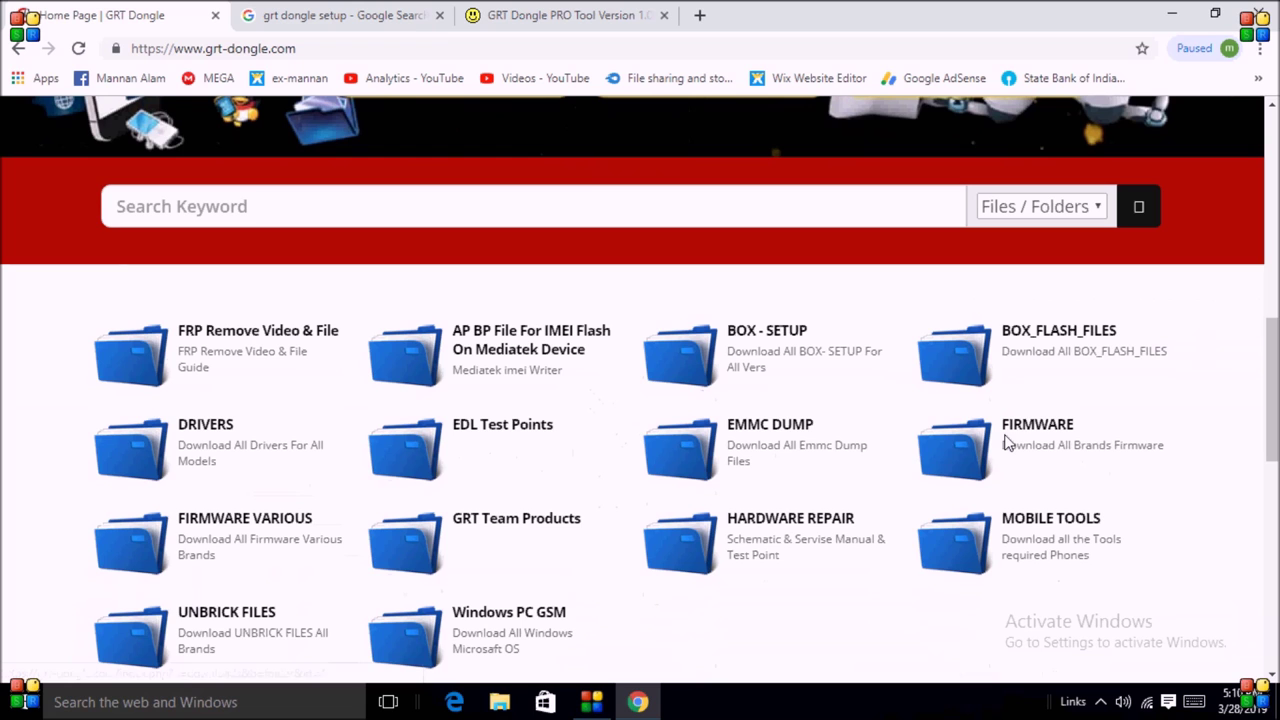
pyautogui.scroll(3, 1007, 444)
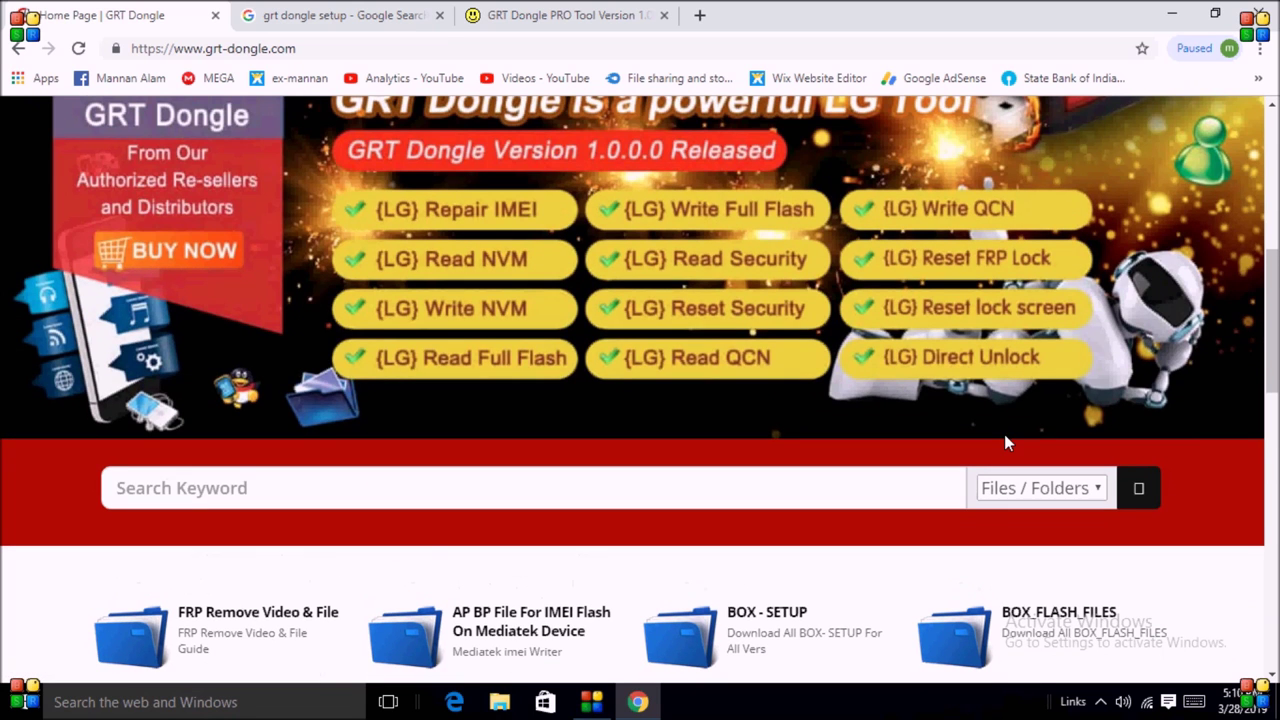
pyautogui.scroll(4, 1004, 434)
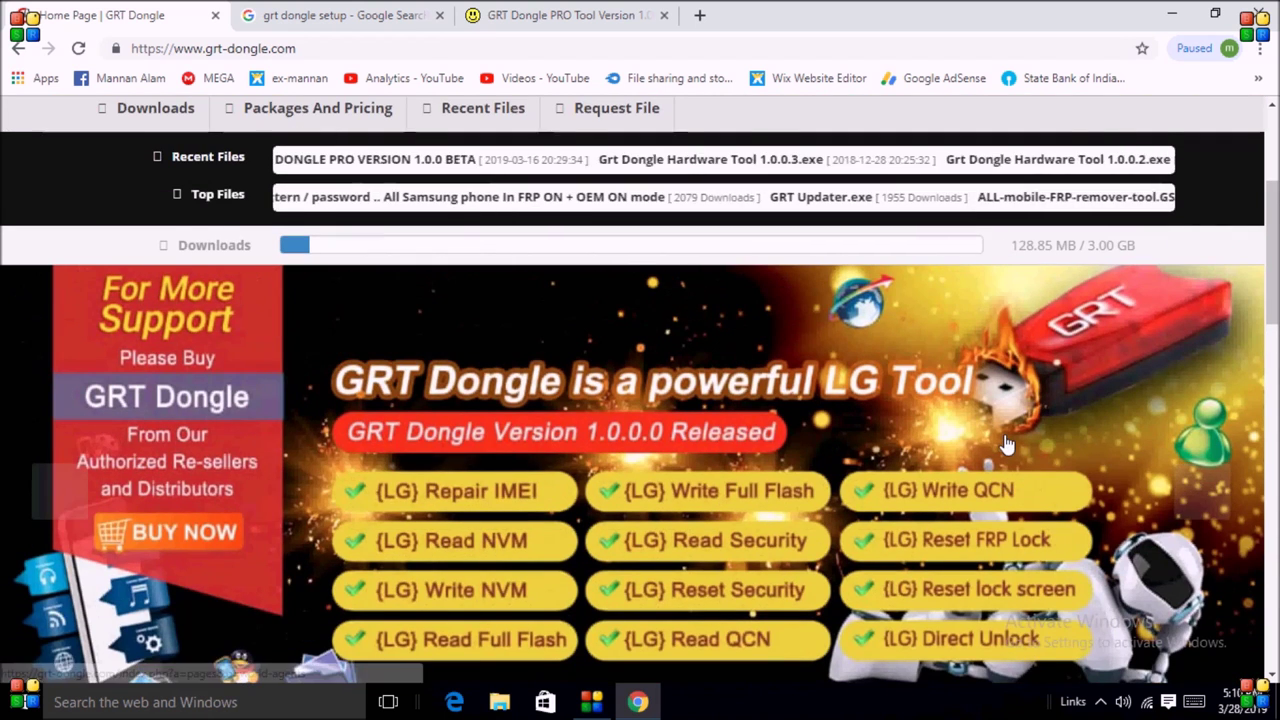
pyautogui.scroll(2, 1007, 444)
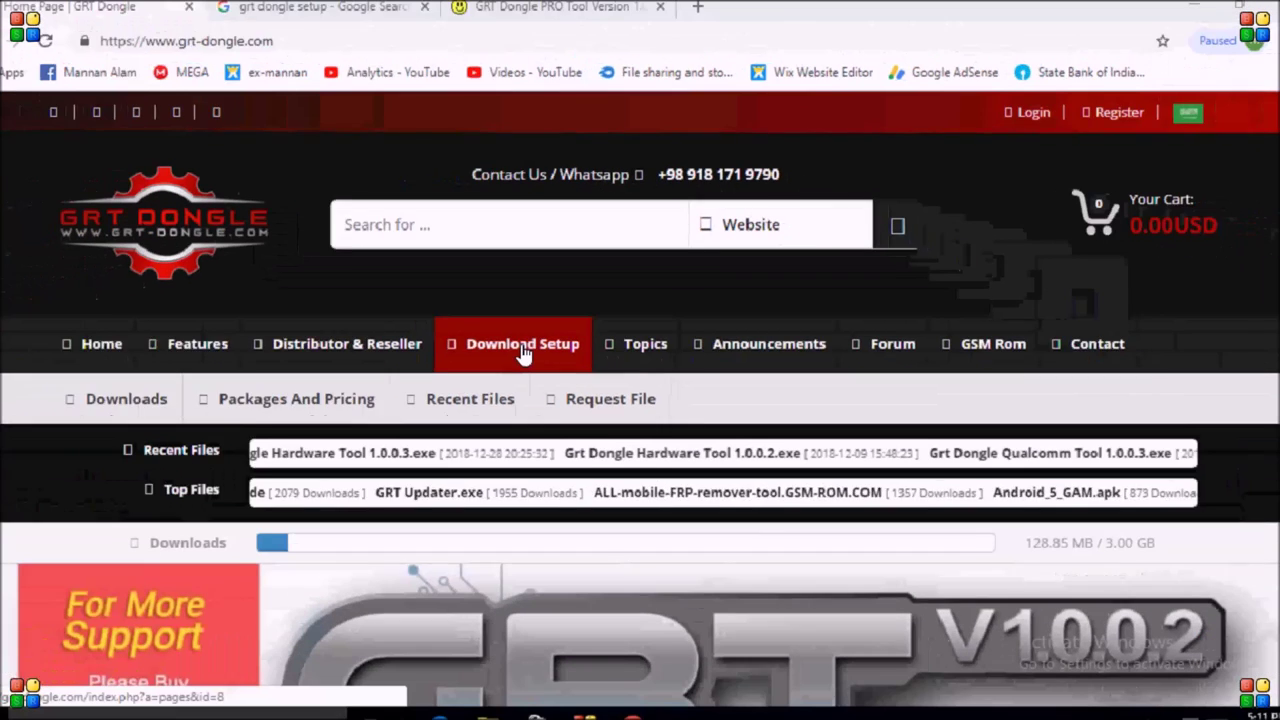
# - Open Download Setup and highlight the Hardware, Qualcomm and Lg Tool installers and GRT Updater.exe
pyautogui.click(524, 352)
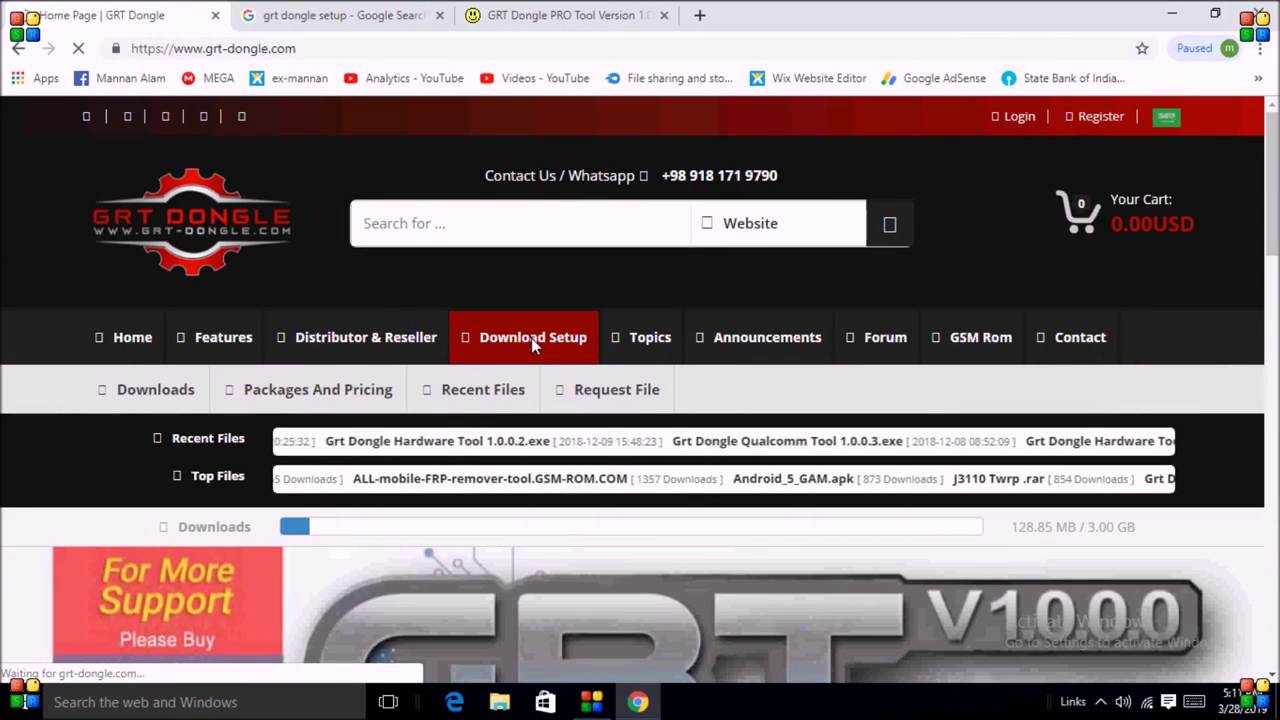
pyautogui.scroll(-3, 601, 337)
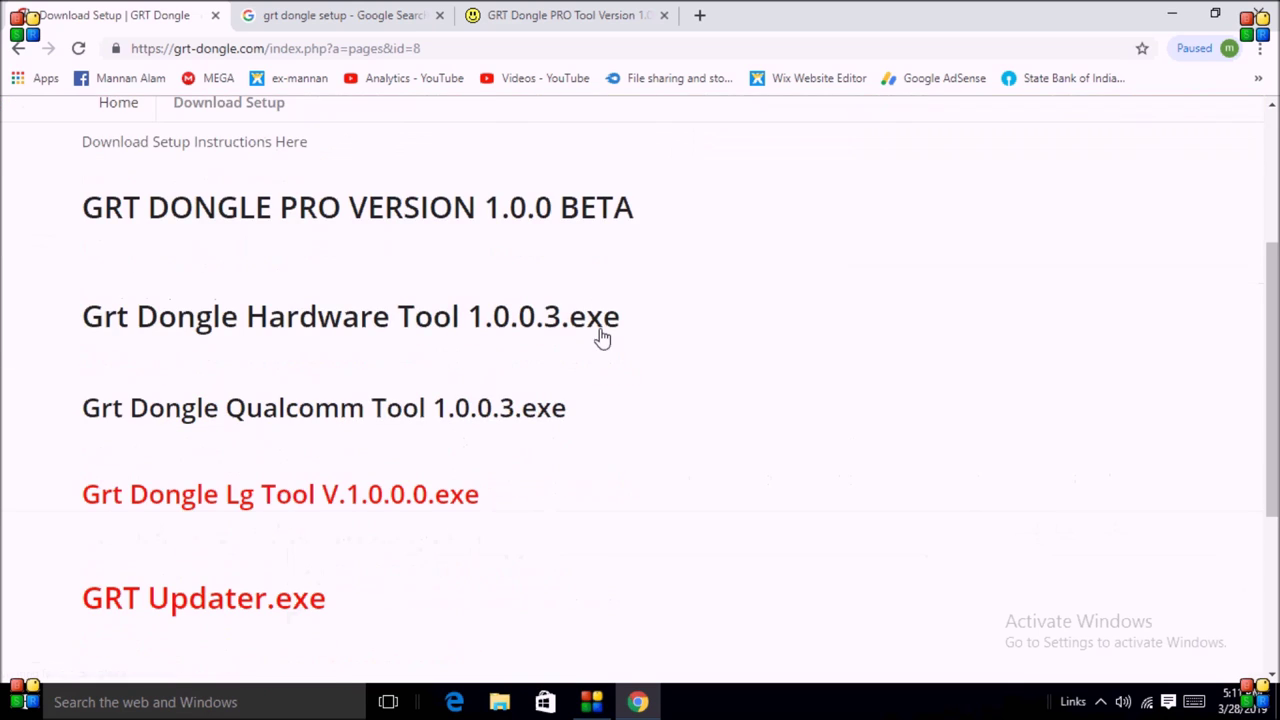
pyautogui.moveTo(80, 206); pyautogui.dragTo(677, 237)
pyautogui.click(716, 322)
pyautogui.moveTo(71, 297); pyautogui.dragTo(620, 350)
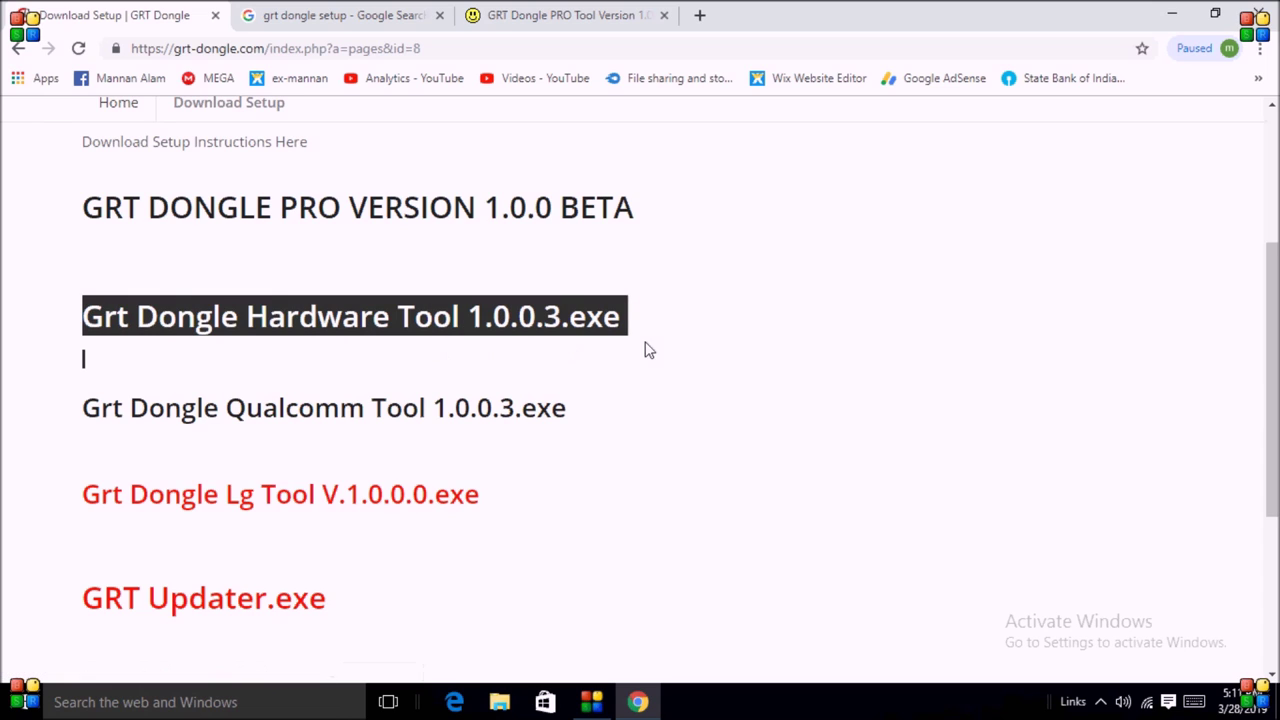
pyautogui.moveTo(55, 400); pyautogui.dragTo(570, 410)
pyautogui.moveTo(66, 492); pyautogui.dragTo(522, 508)
pyautogui.moveTo(62, 590); pyautogui.dragTo(349, 623)
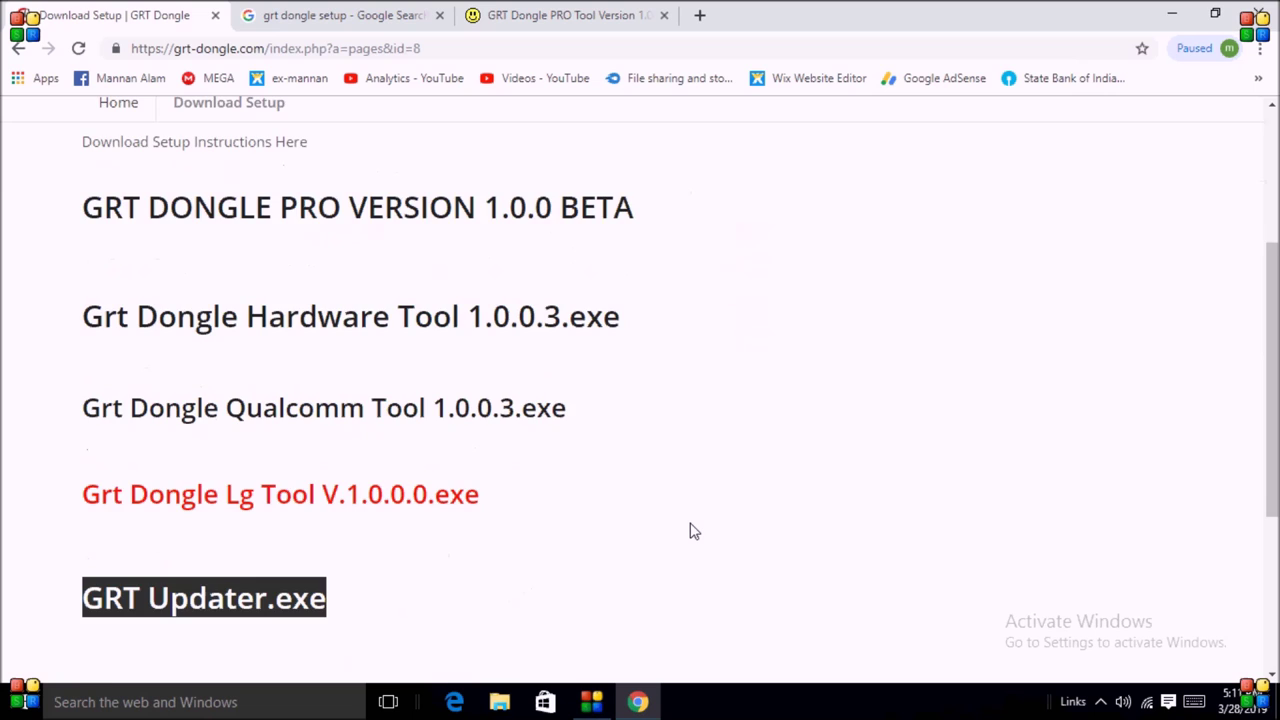
# - Highlight all four setup file names together, then the GRT DONGLE PRO heading
pyautogui.scroll(1, 690, 530)
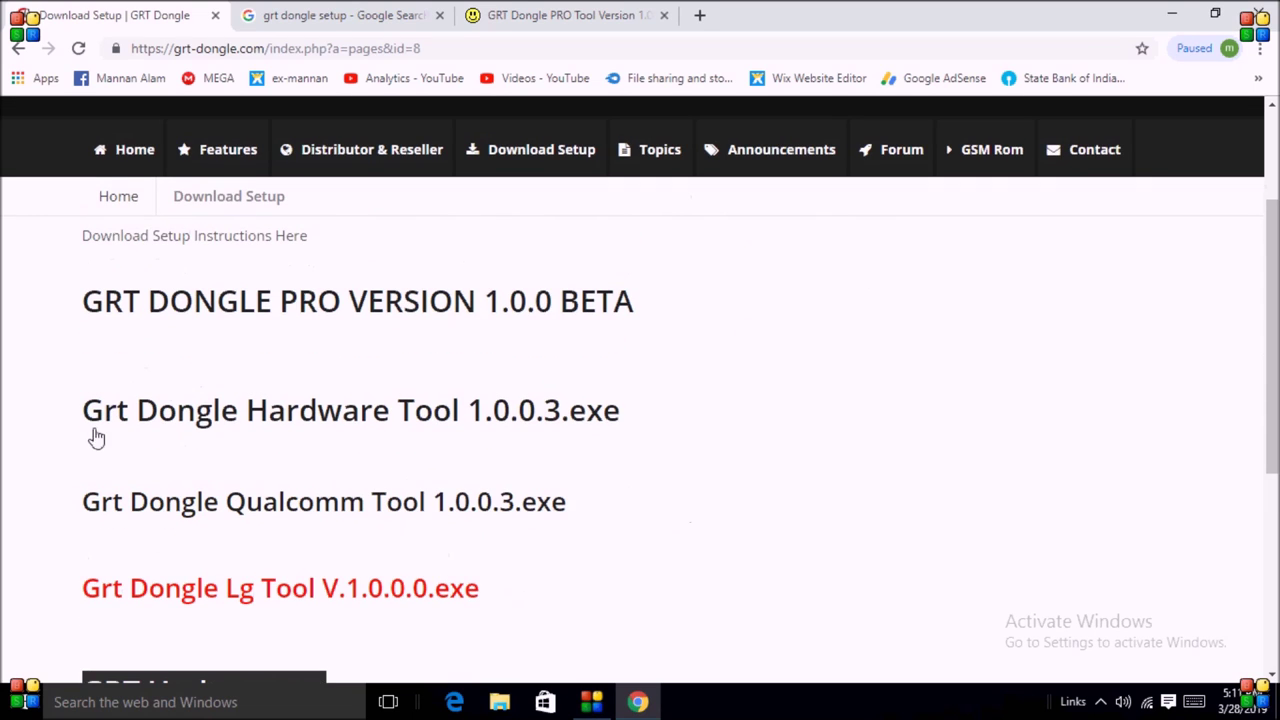
pyautogui.scroll(-1, 64, 384)
pyautogui.moveTo(69, 286); pyautogui.dragTo(408, 592)
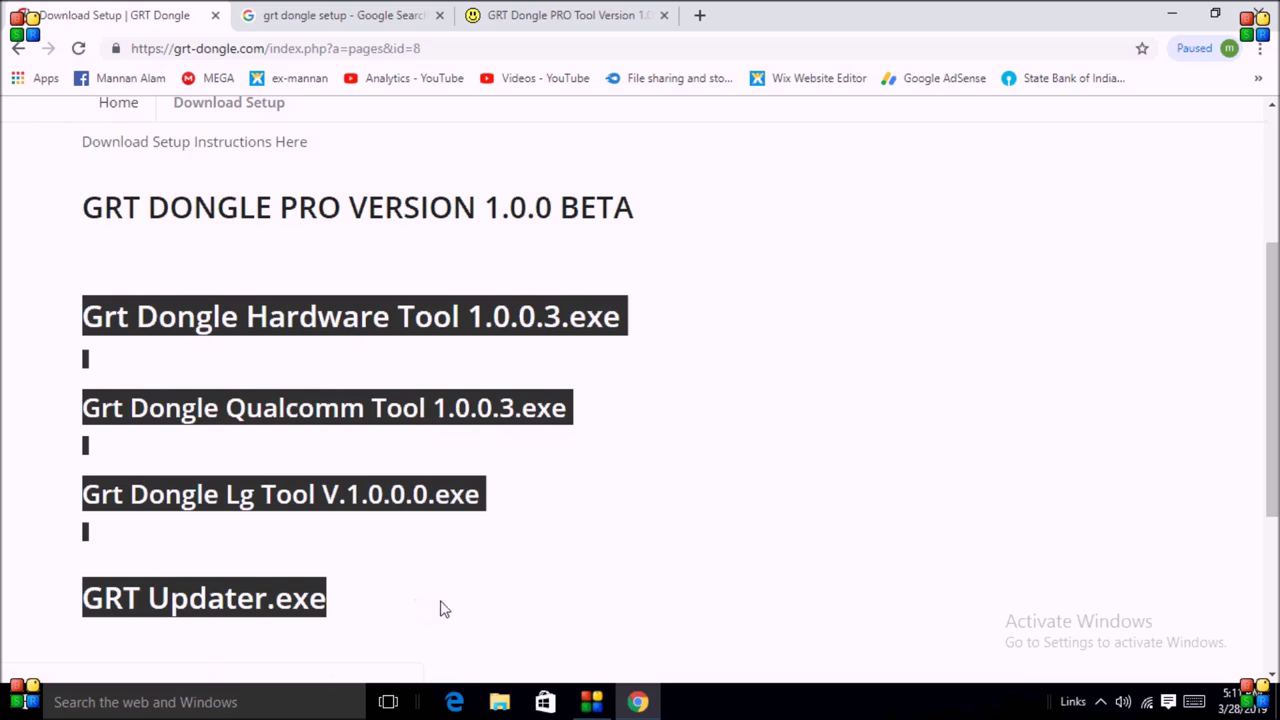
pyautogui.scroll(2, 689, 500)
pyautogui.click(73, 371)
pyautogui.moveTo(71, 369); pyautogui.dragTo(648, 411)
pyautogui.click(779, 461)
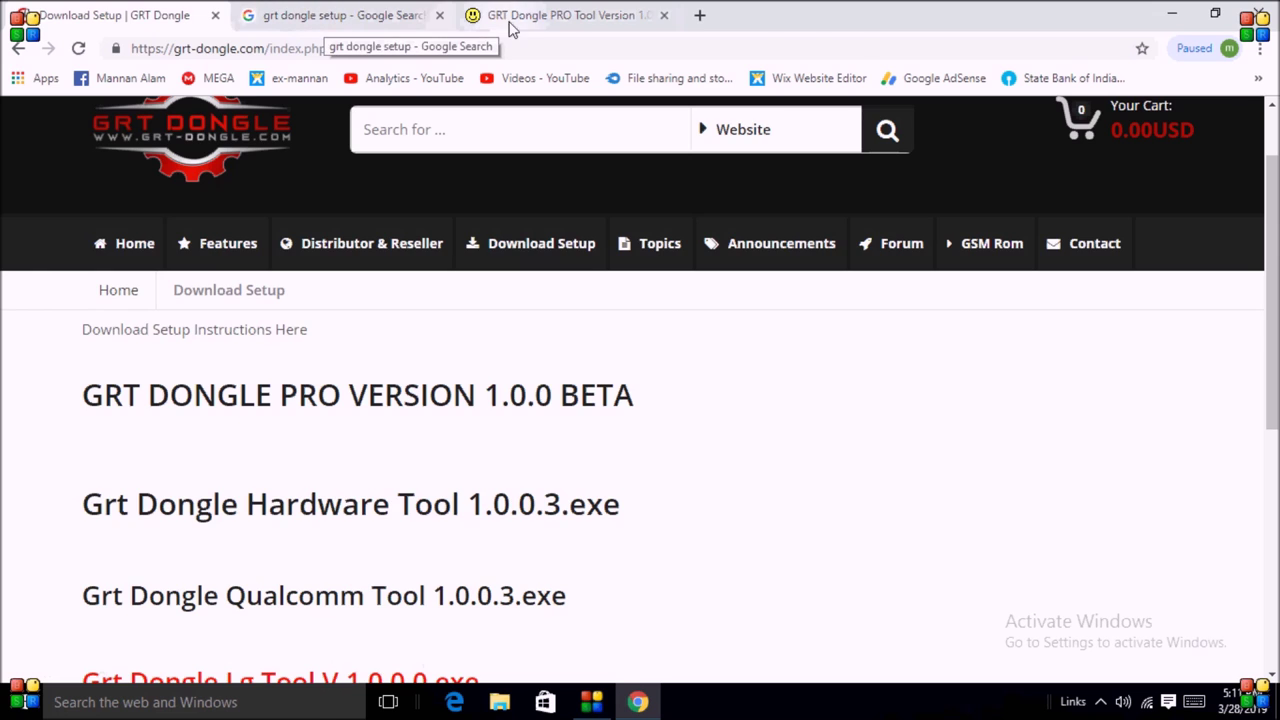
# - Go to the GRT Dongle PRO forum post and scroll to its 'What is New ?' Samsung features
pyautogui.click(515, 18)
pyautogui.scroll(5, 840, 535)
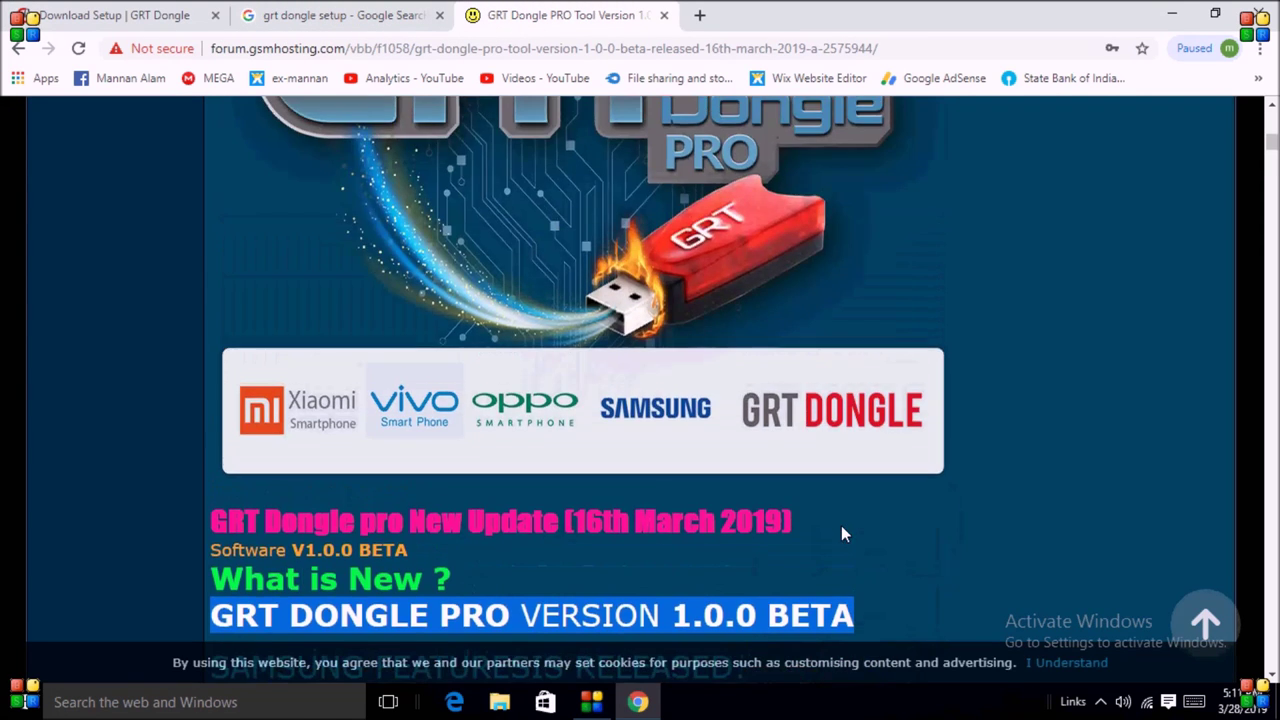
pyautogui.scroll(1, 841, 535)
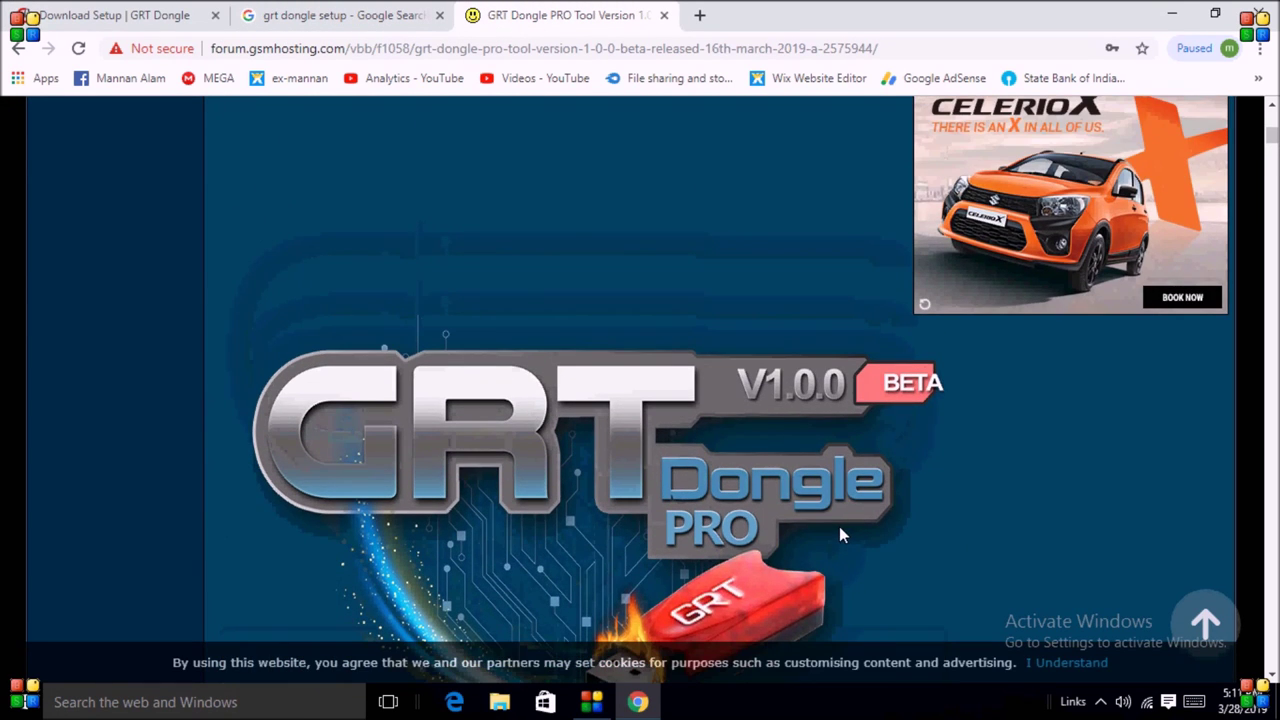
pyautogui.click(293, 18)
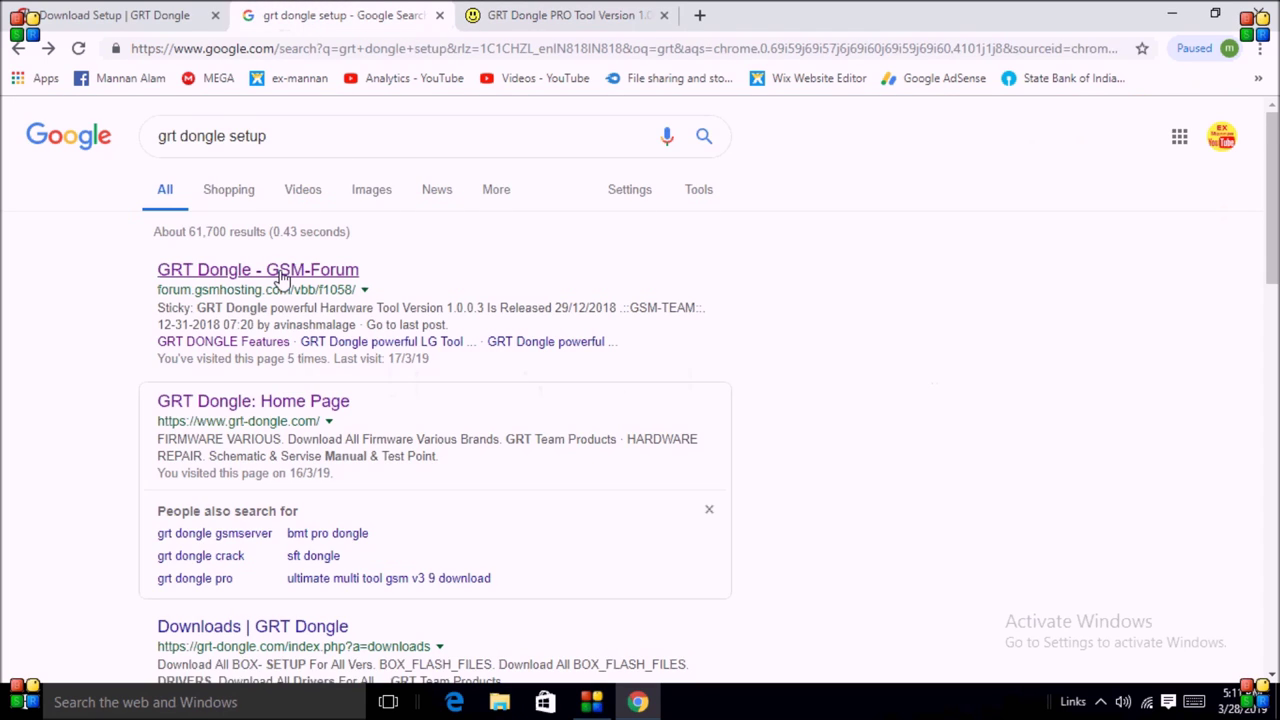
pyautogui.click(533, 18)
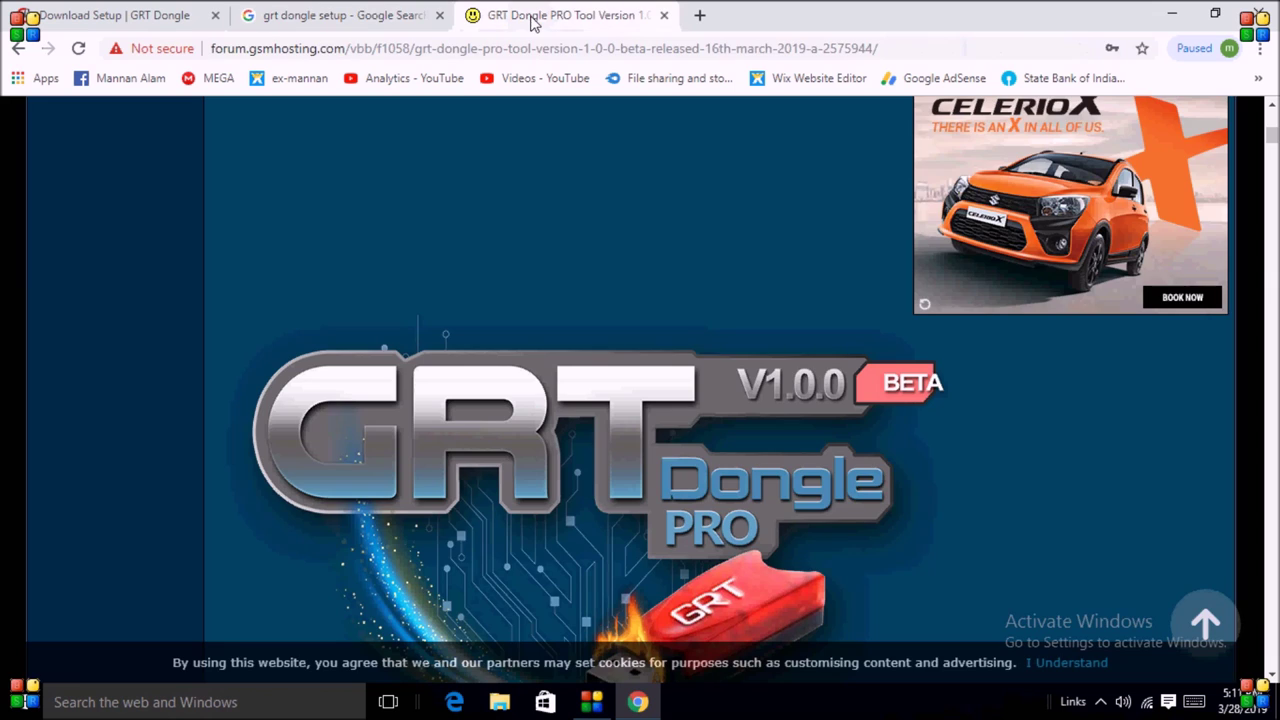
pyautogui.scroll(-1, 652, 383)
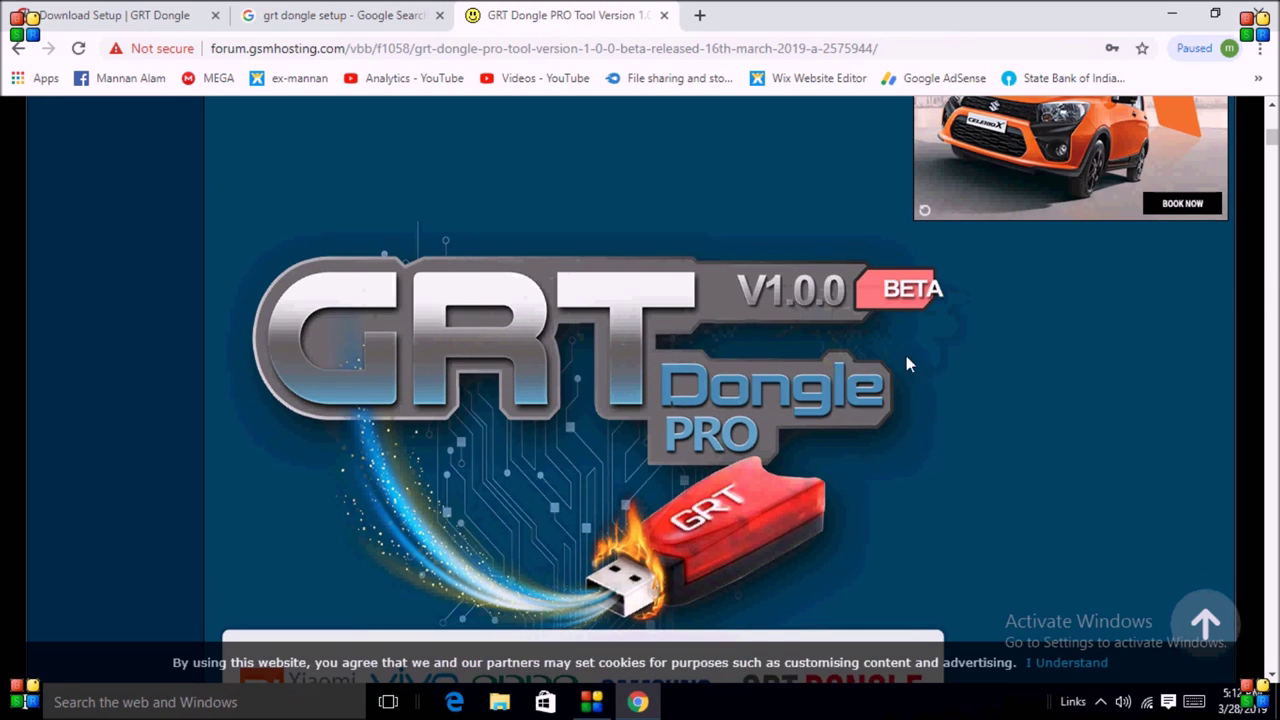
pyautogui.scroll(-3, 1047, 430)
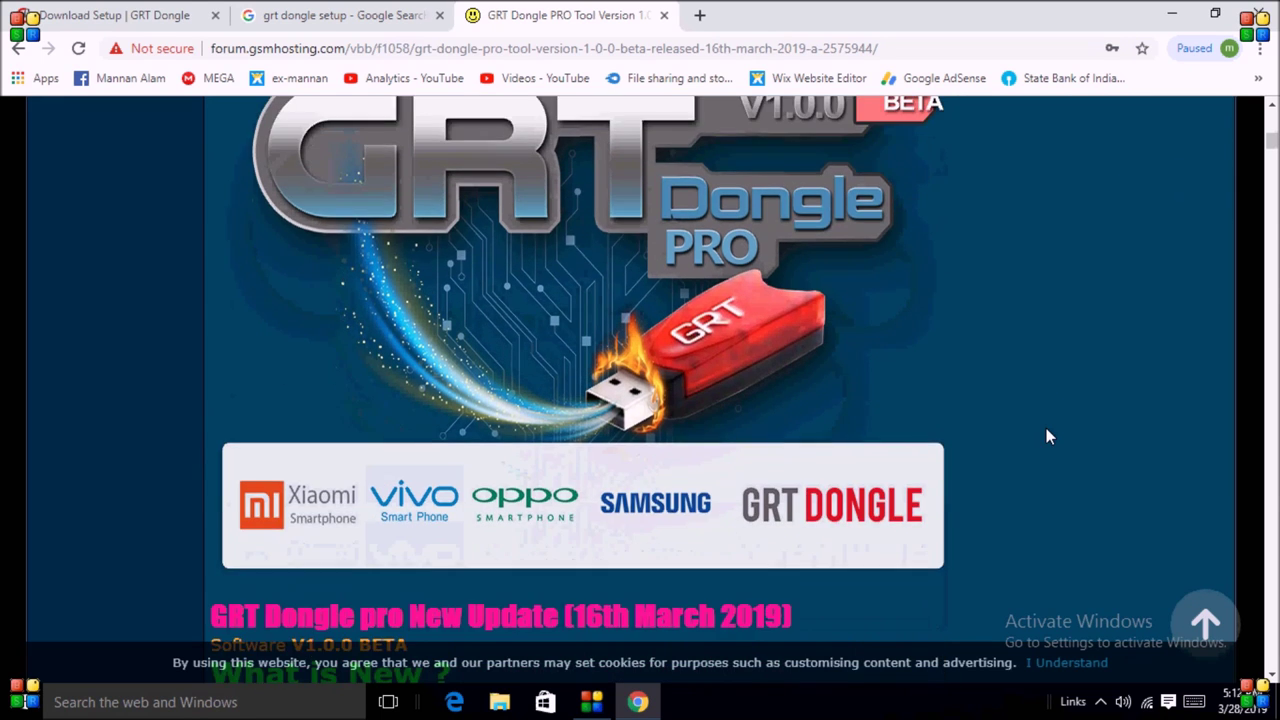
pyautogui.scroll(-2, 1046, 436)
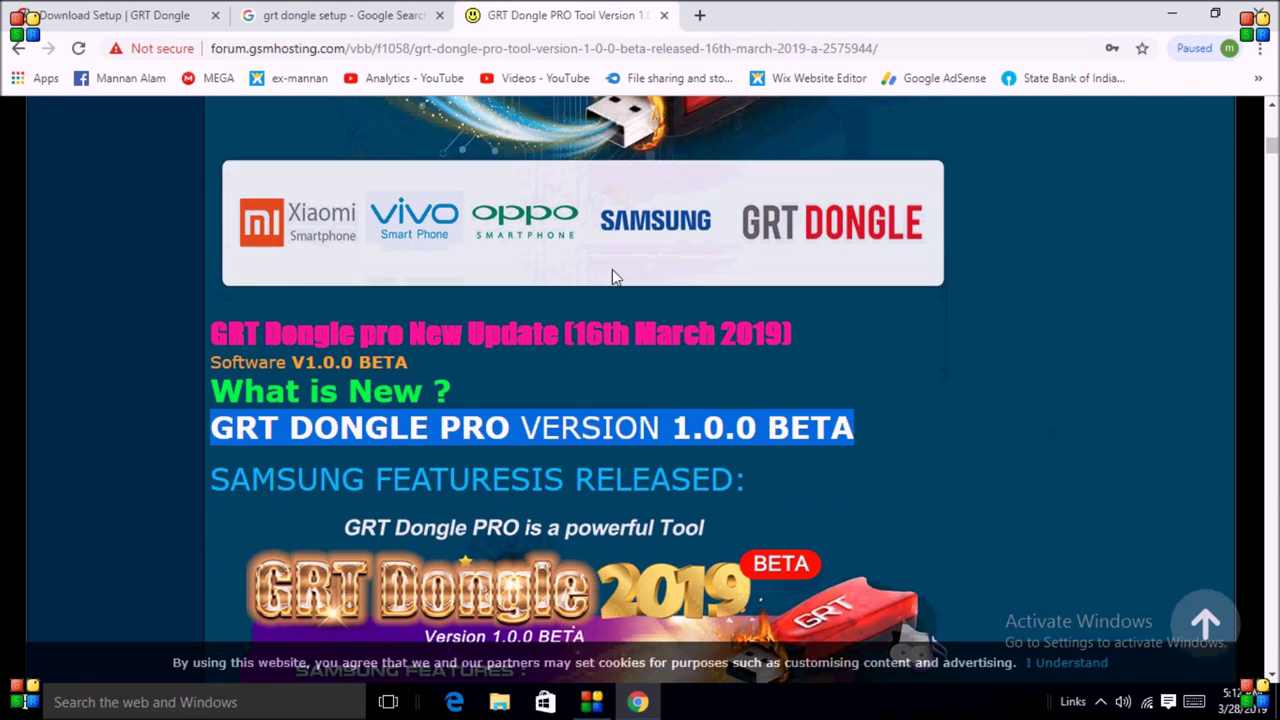
pyautogui.scroll(-1, 571, 391)
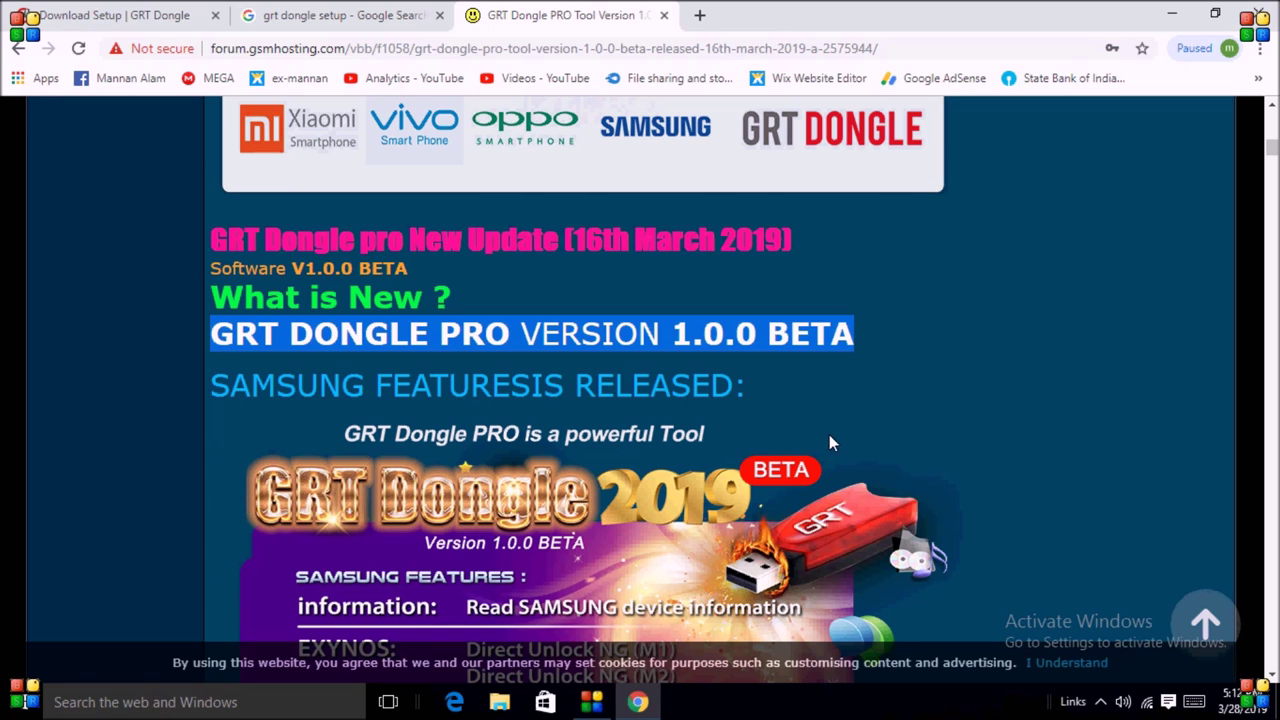
# - Scroll the post through the Samsung, XIAOMI and VIVO supported model lists to the OPPO banner
pyautogui.scroll(-12, 789, 438)
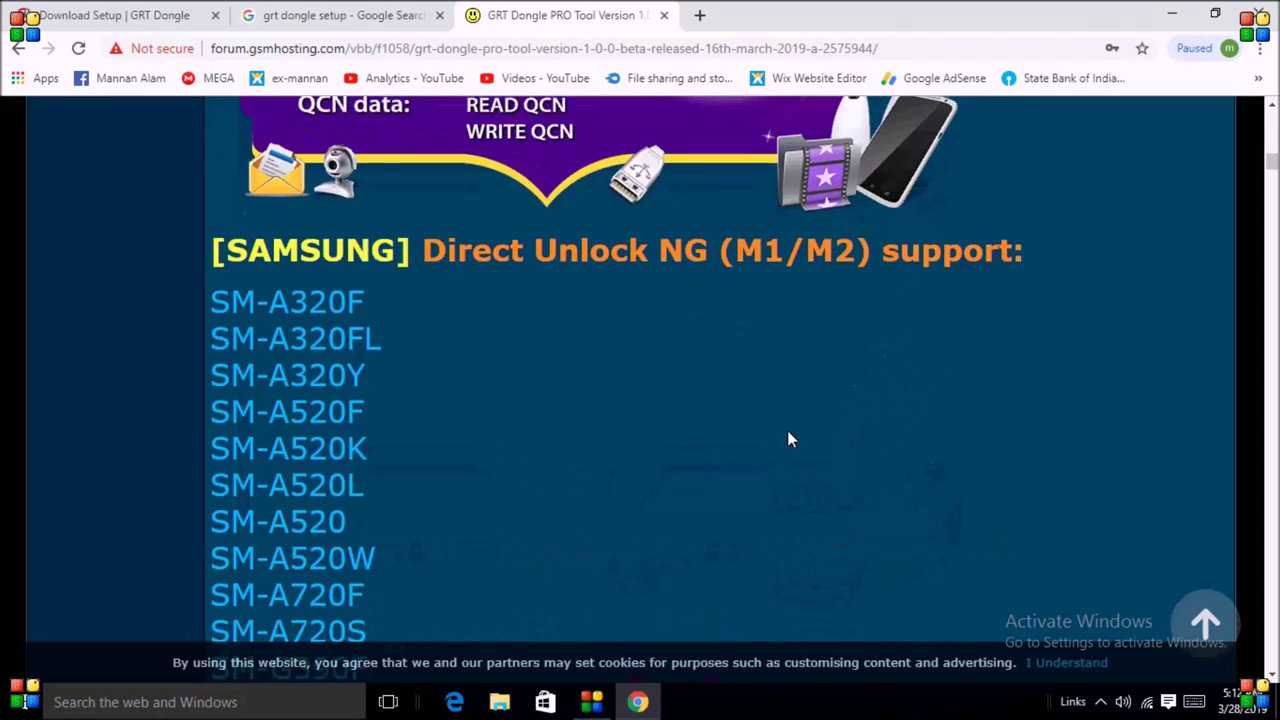
pyautogui.scroll(-20, 789, 438)
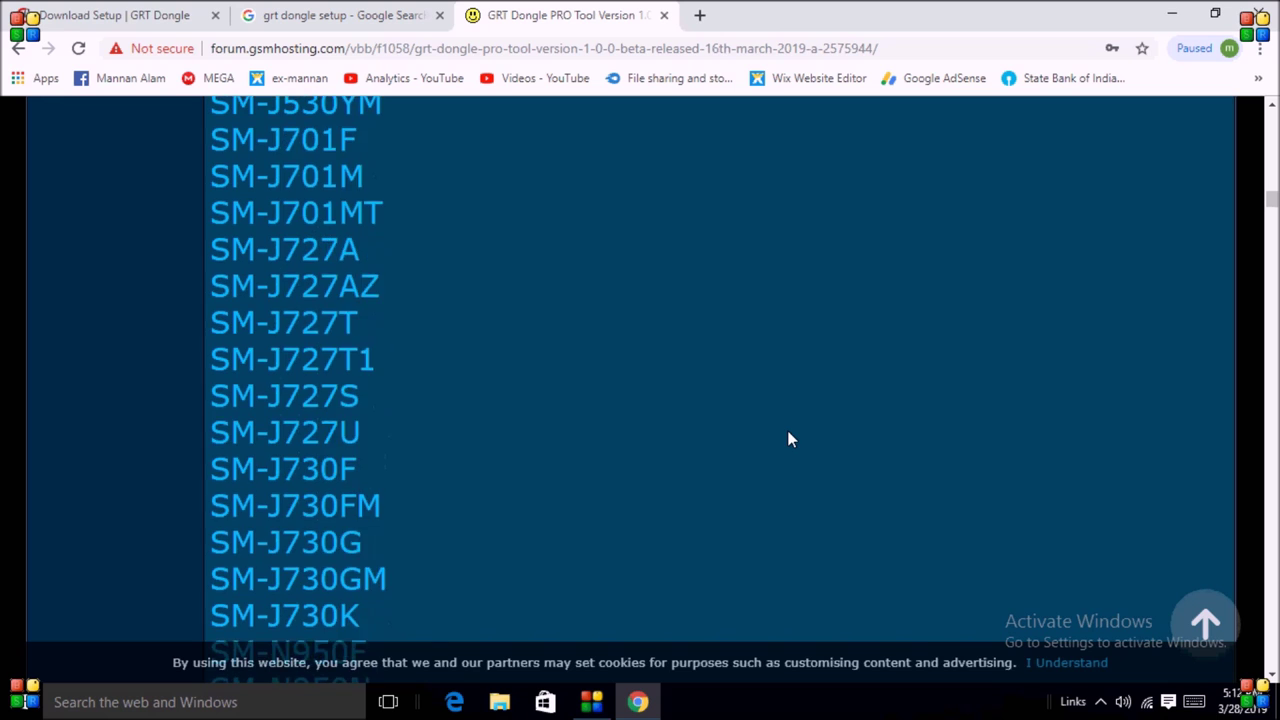
pyautogui.scroll(-3, 789, 438)
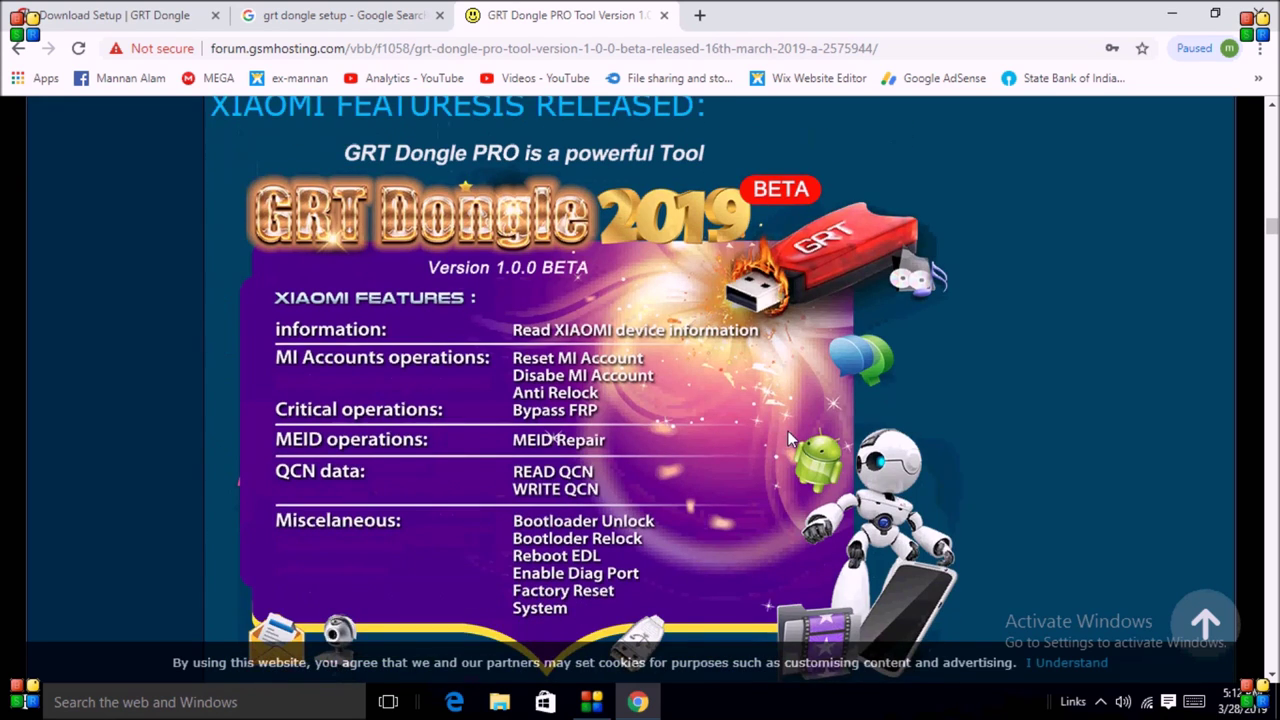
pyautogui.scroll(3, 787, 430)
pyautogui.scroll(-3, 787, 430)
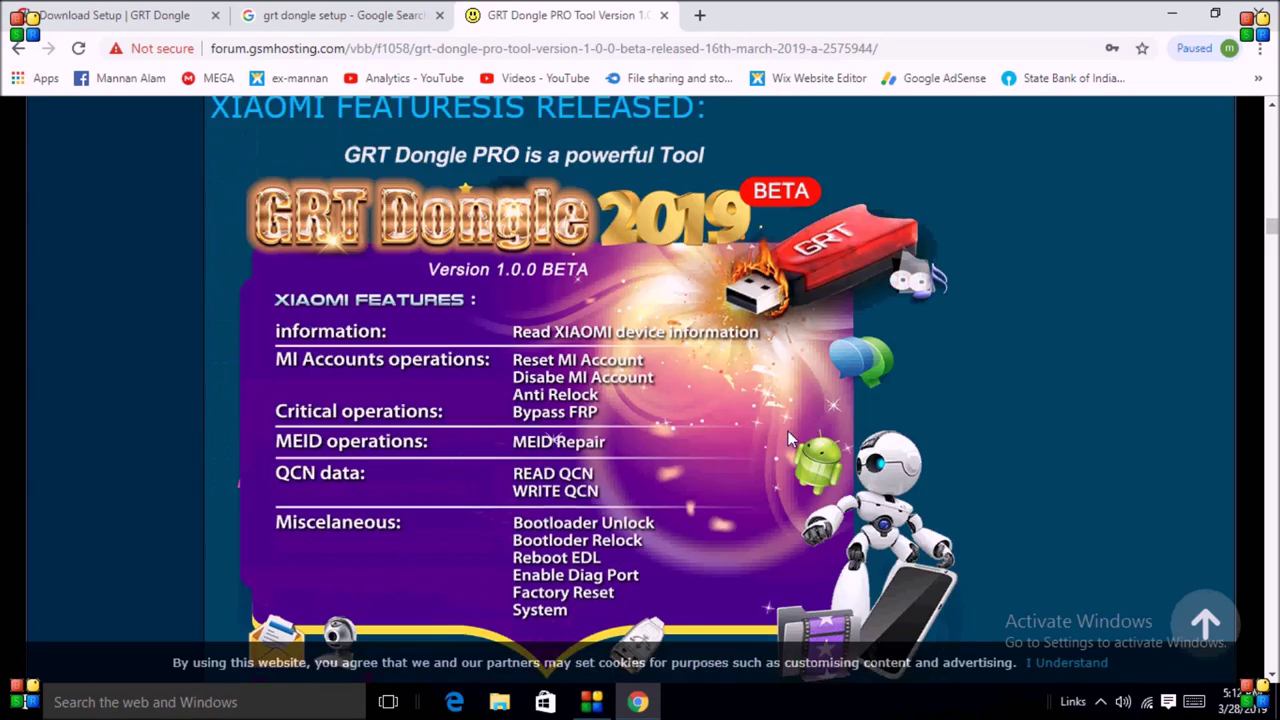
pyautogui.scroll(-5, 787, 430)
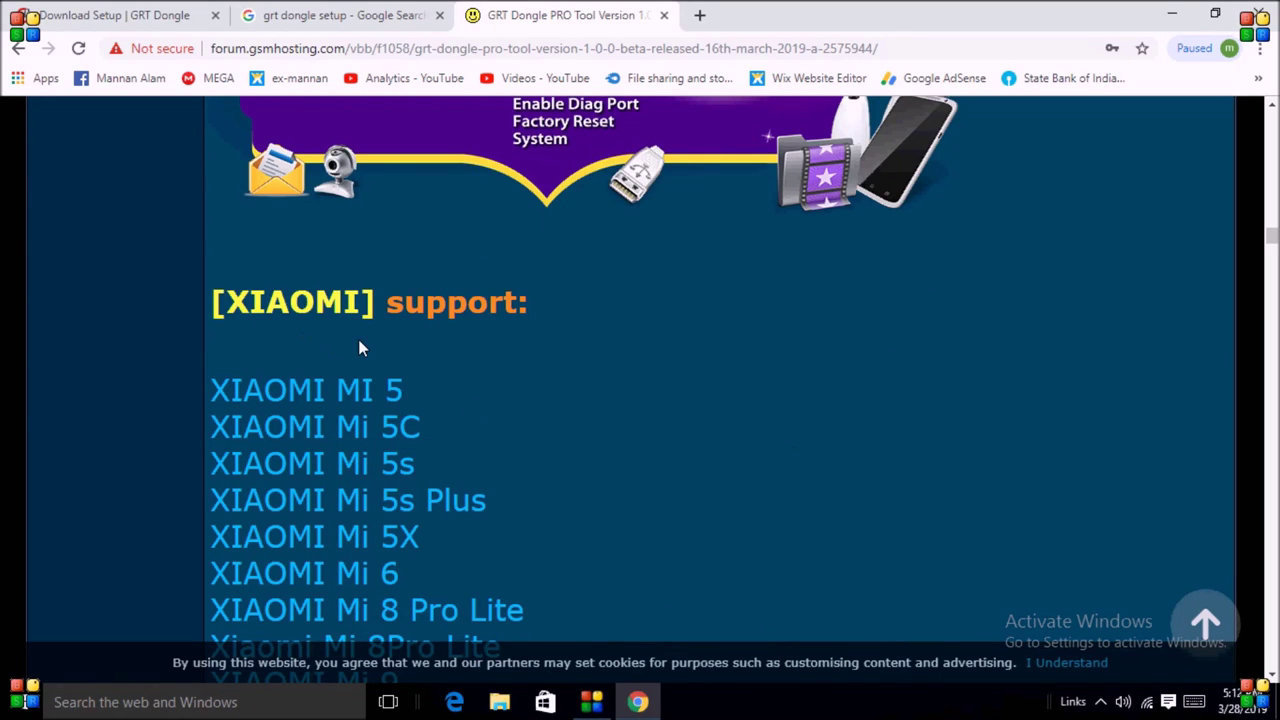
pyautogui.scroll(-1, 785, 474)
pyautogui.scroll(-4, 785, 474)
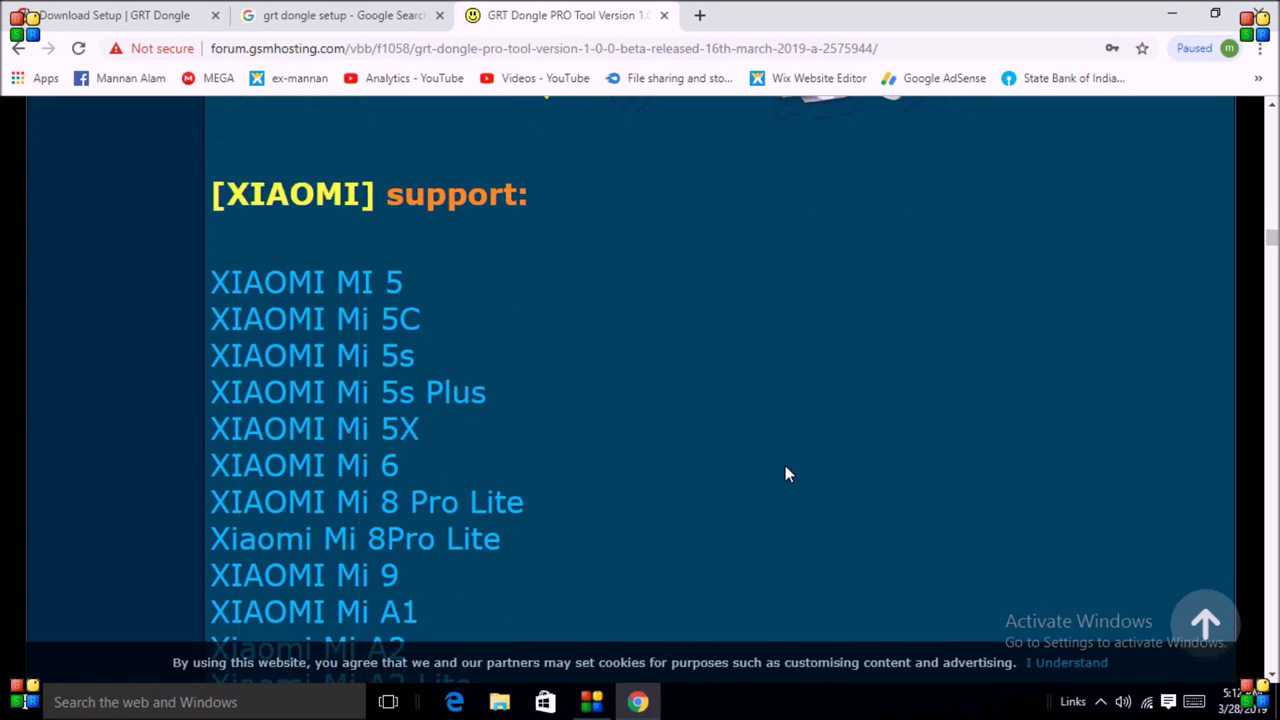
pyautogui.scroll(-6, 785, 474)
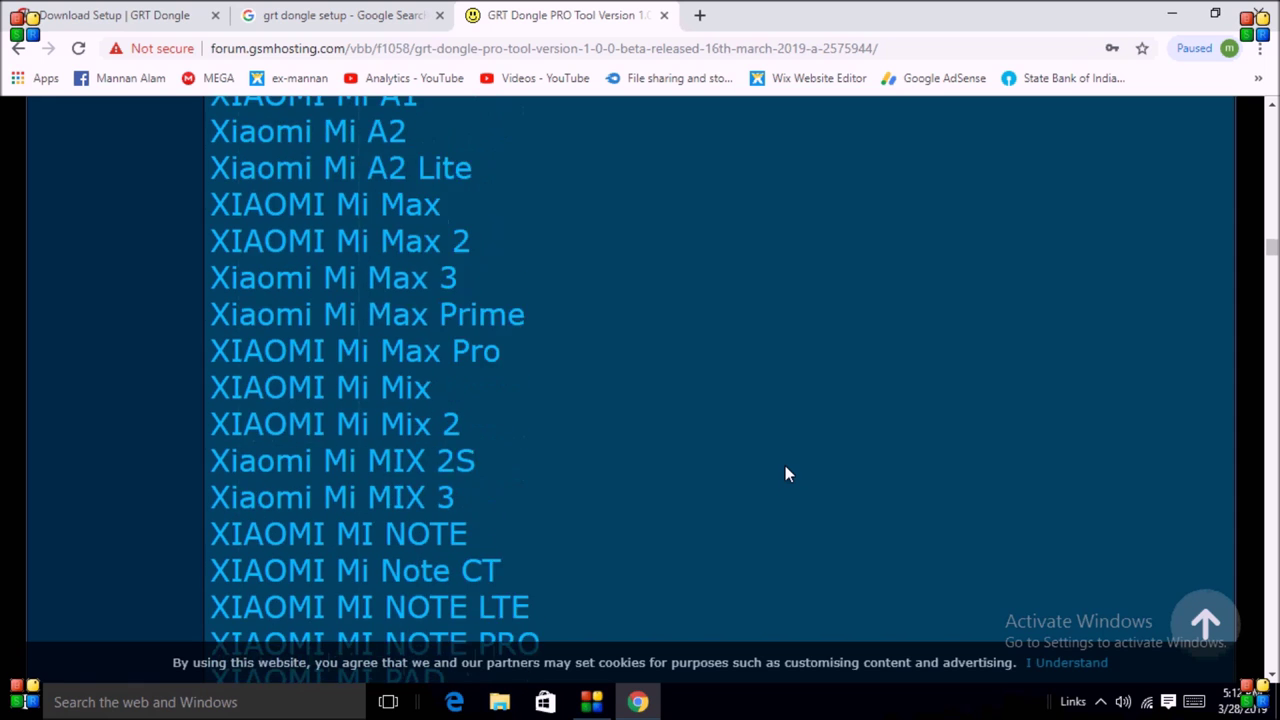
pyautogui.scroll(-8, 785, 474)
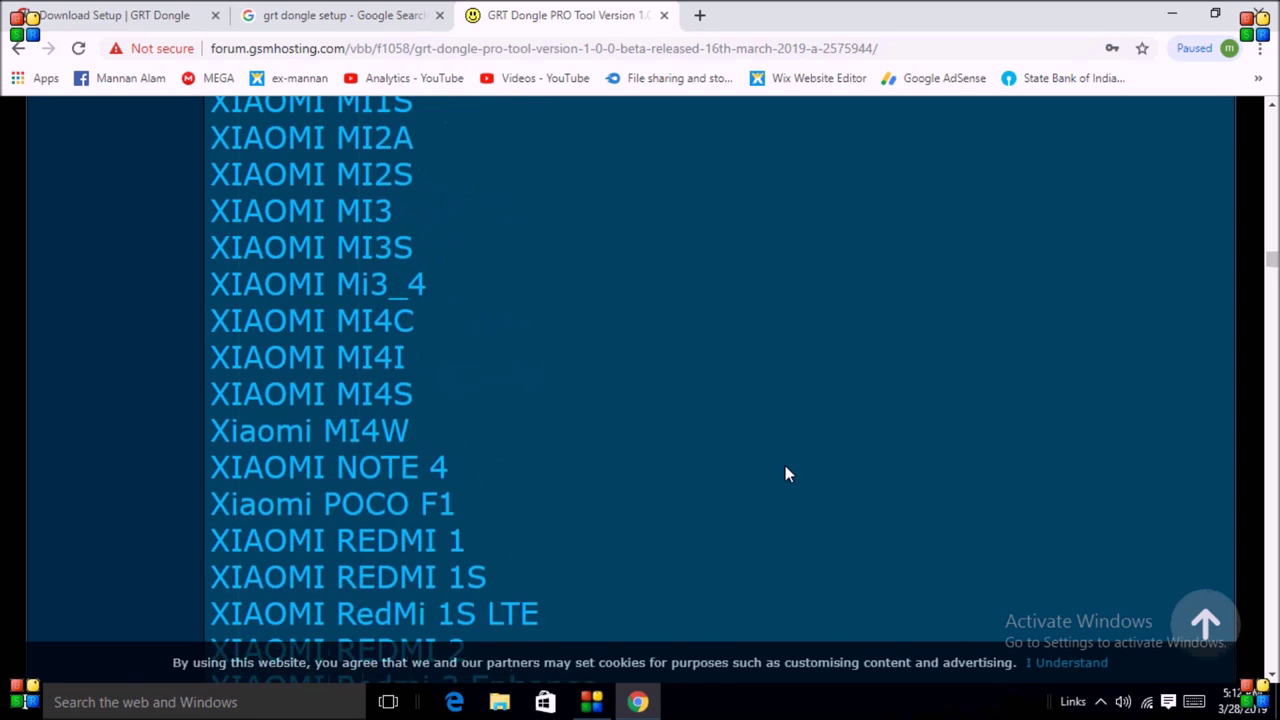
pyautogui.scroll(-8, 785, 474)
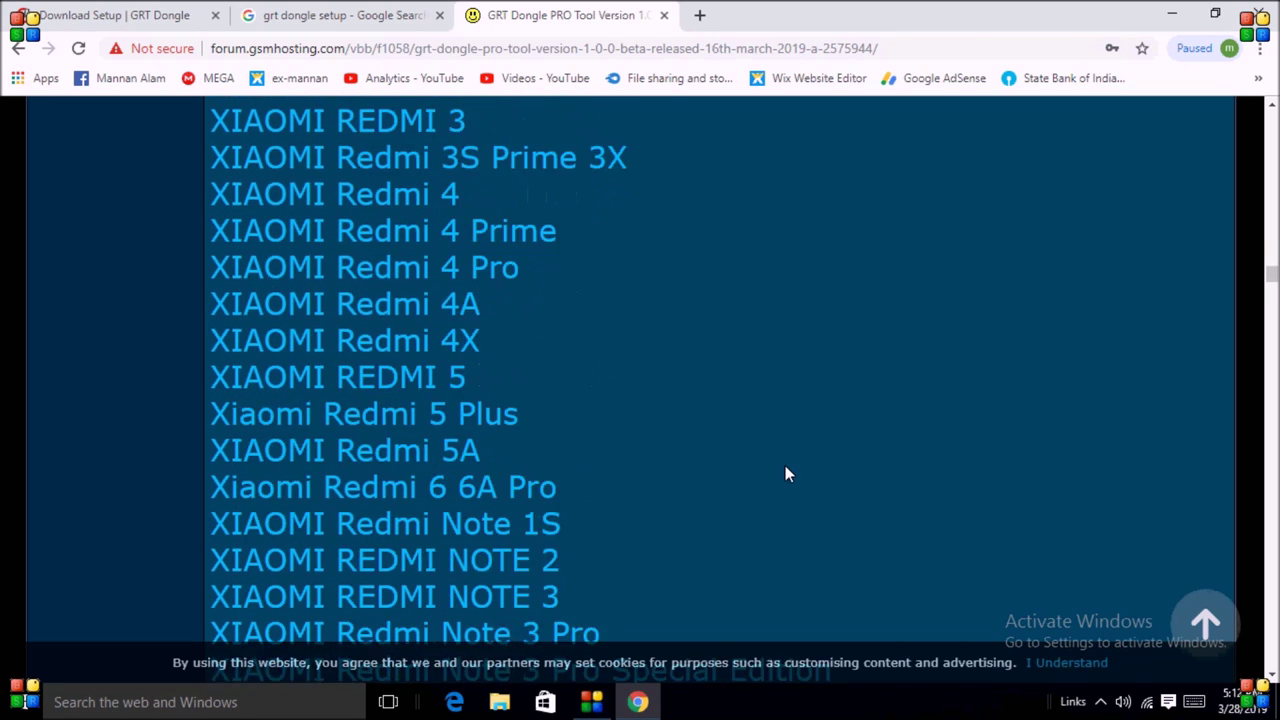
pyautogui.scroll(-5, 785, 474)
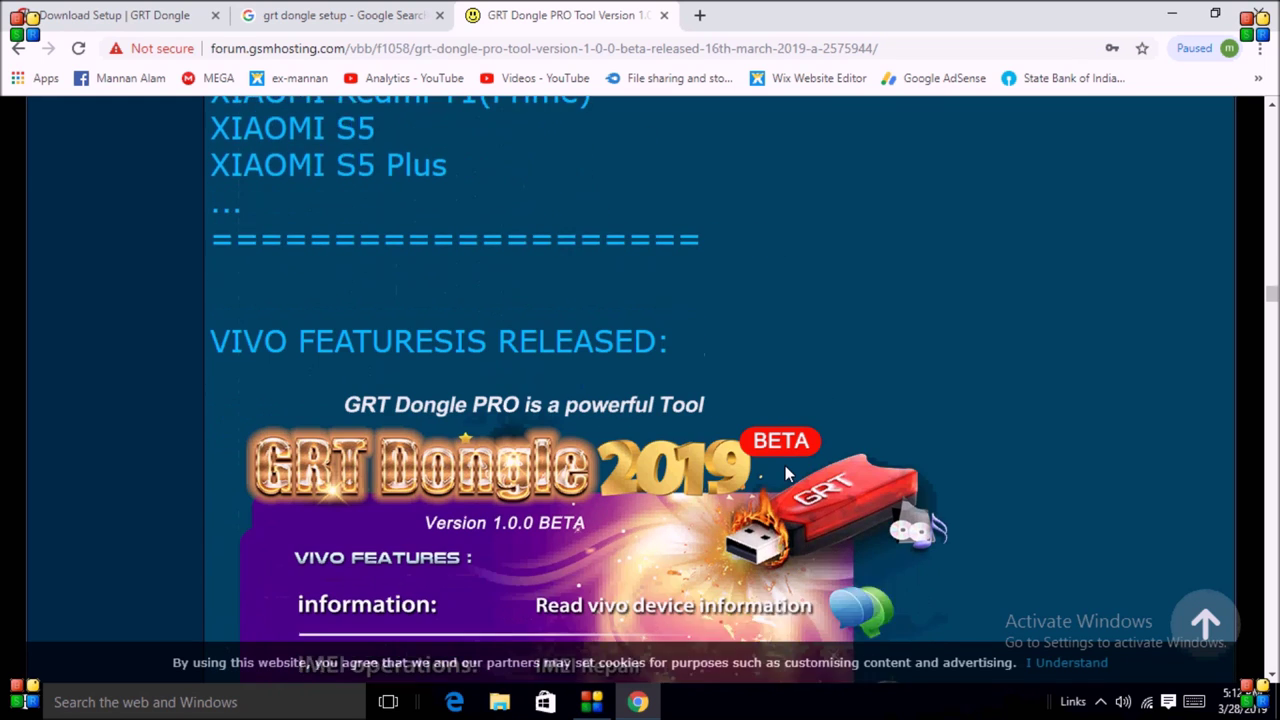
pyautogui.scroll(-5, 785, 474)
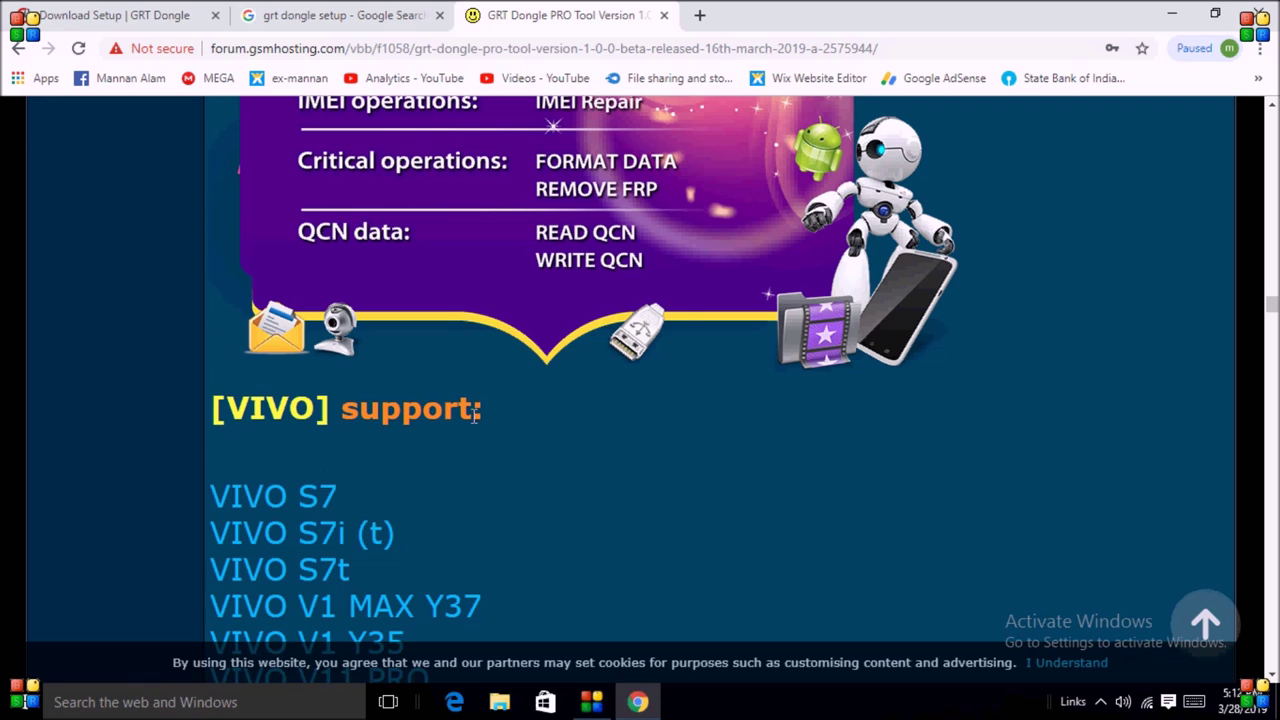
pyautogui.scroll(-3, 536, 424)
pyautogui.scroll(3, 536, 424)
pyautogui.scroll(2, 536, 417)
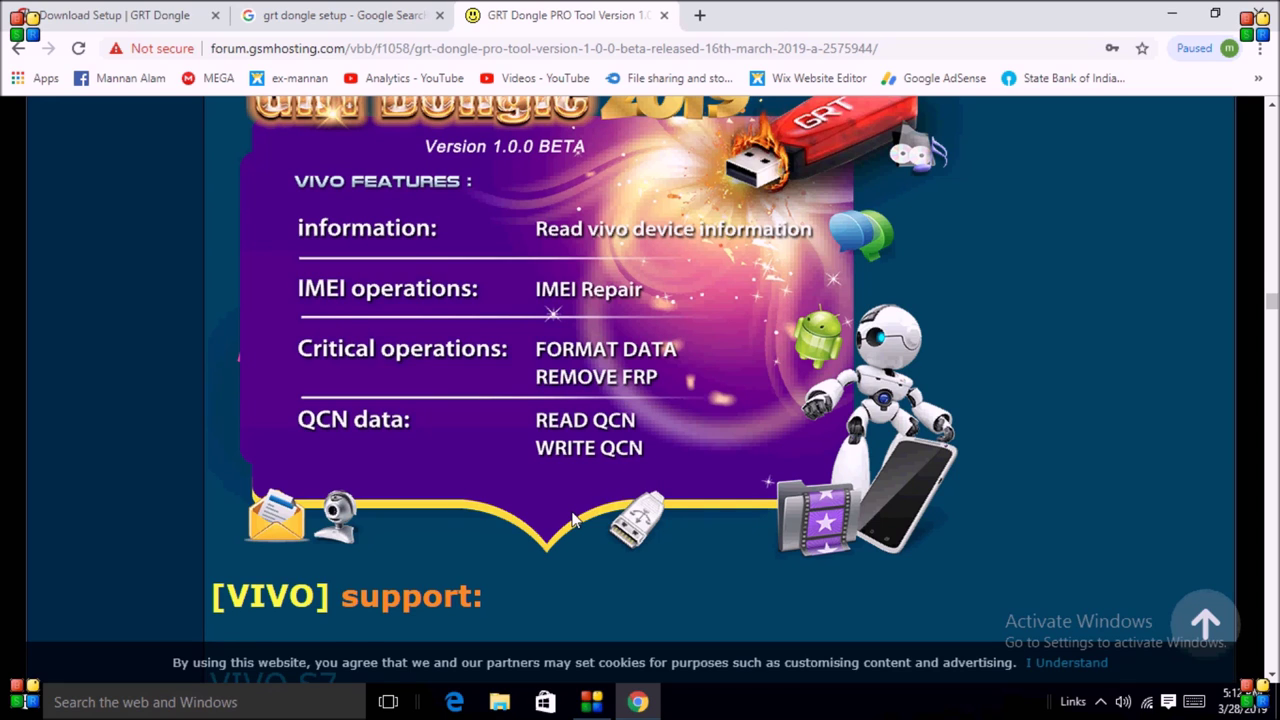
pyautogui.scroll(-1, 573, 519)
pyautogui.scroll(-8, 573, 519)
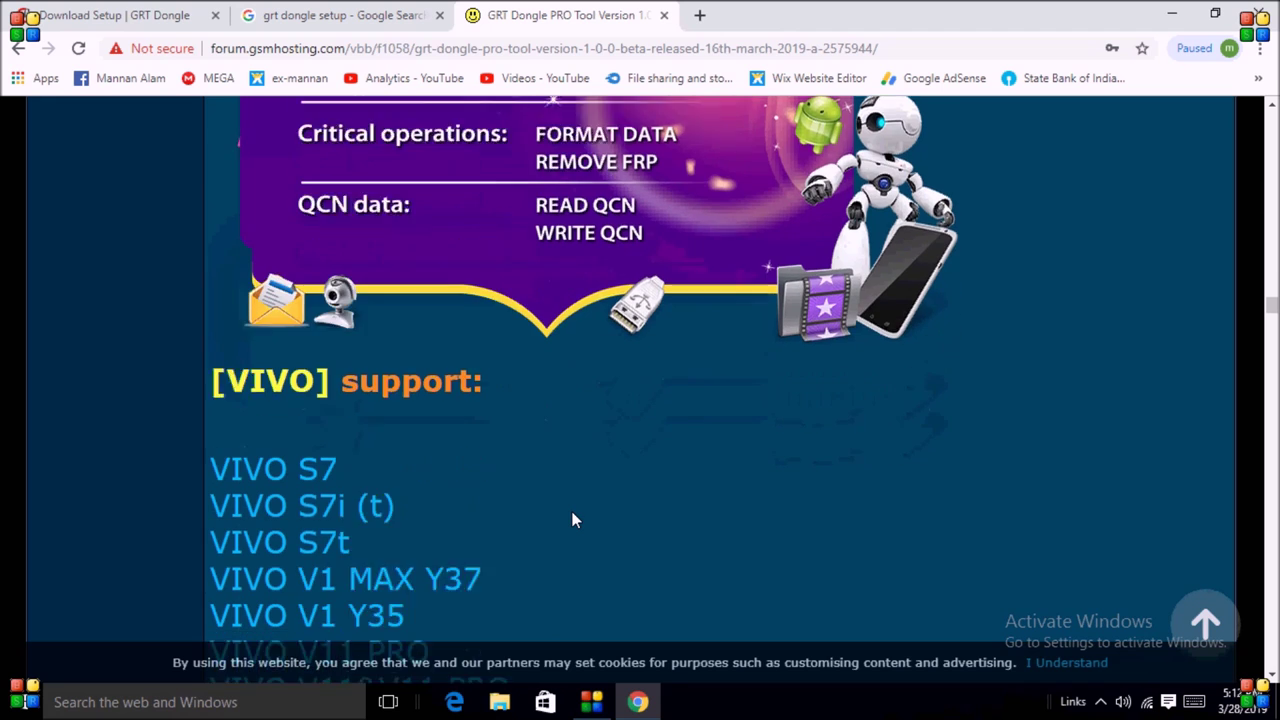
pyautogui.scroll(-8, 571, 519)
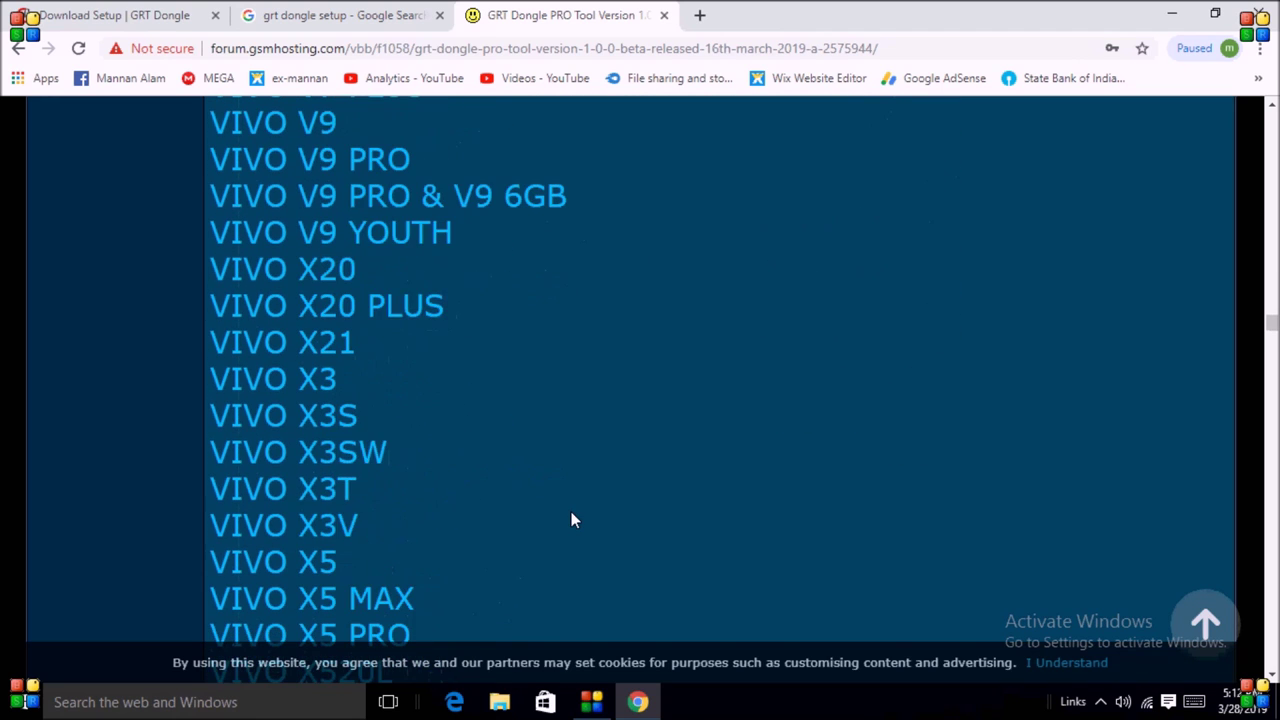
pyautogui.scroll(-7, 571, 519)
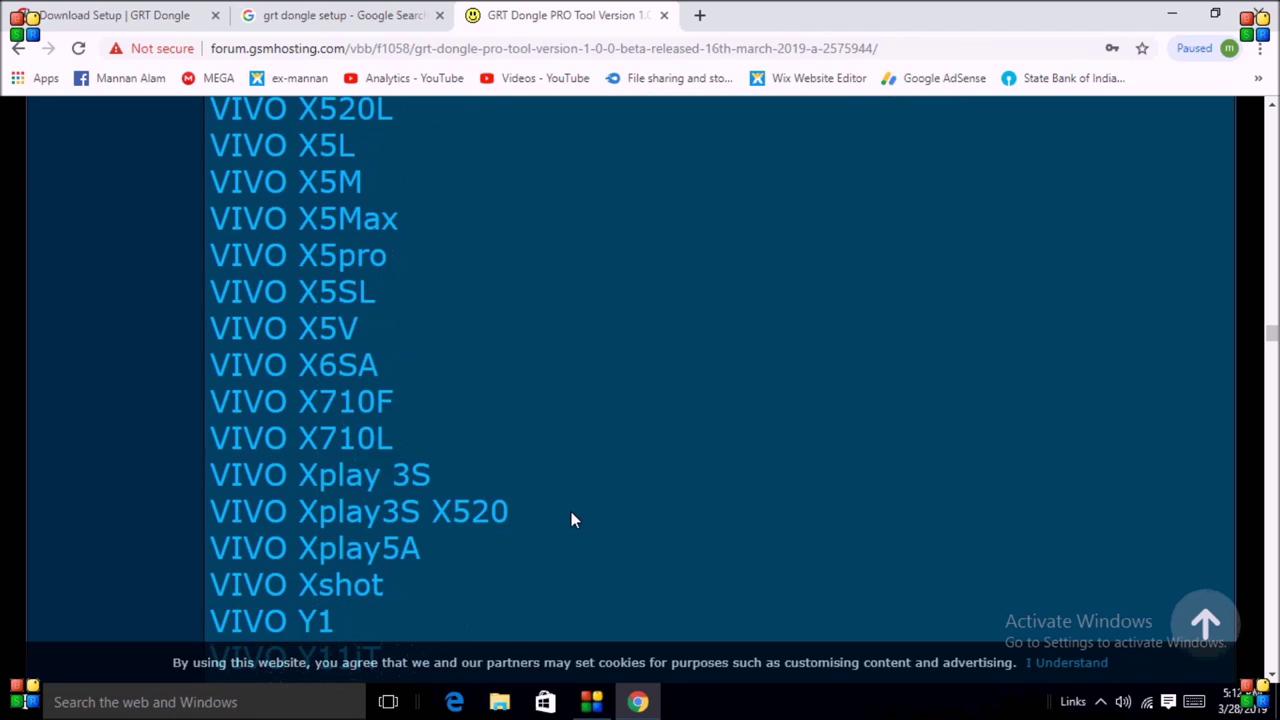
pyautogui.scroll(-12, 571, 519)
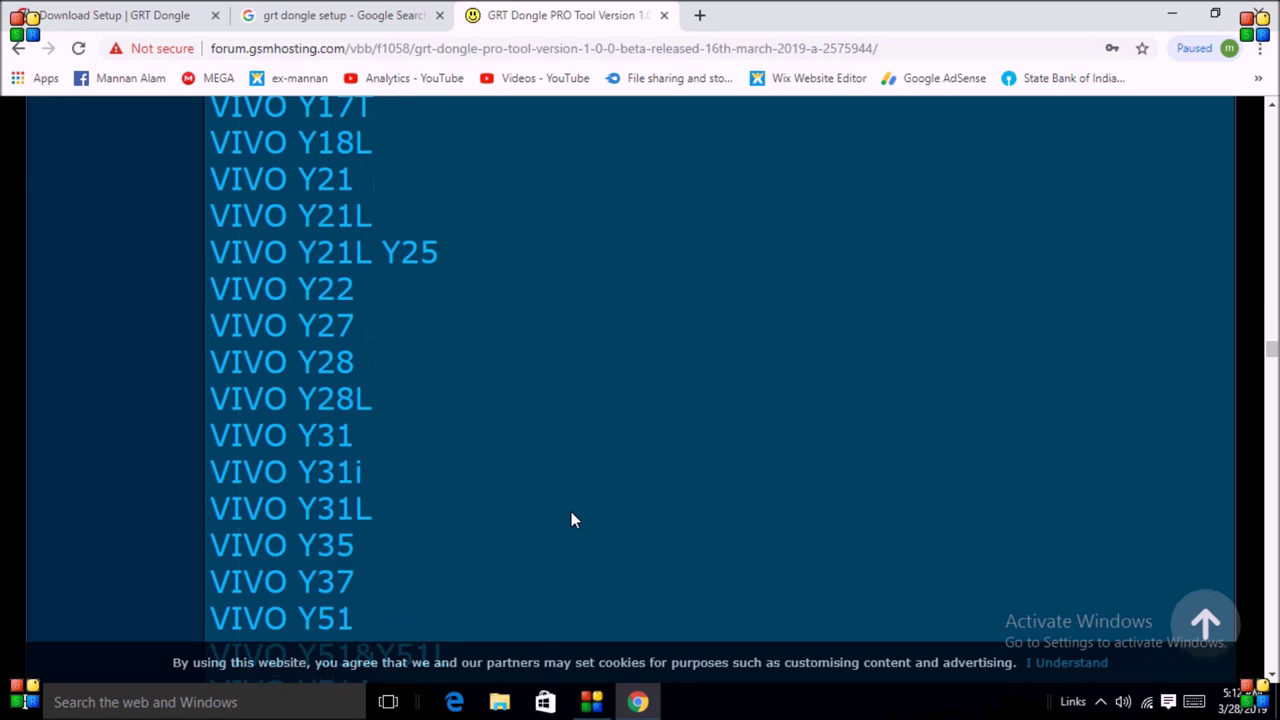
pyautogui.scroll(-6, 571, 519)
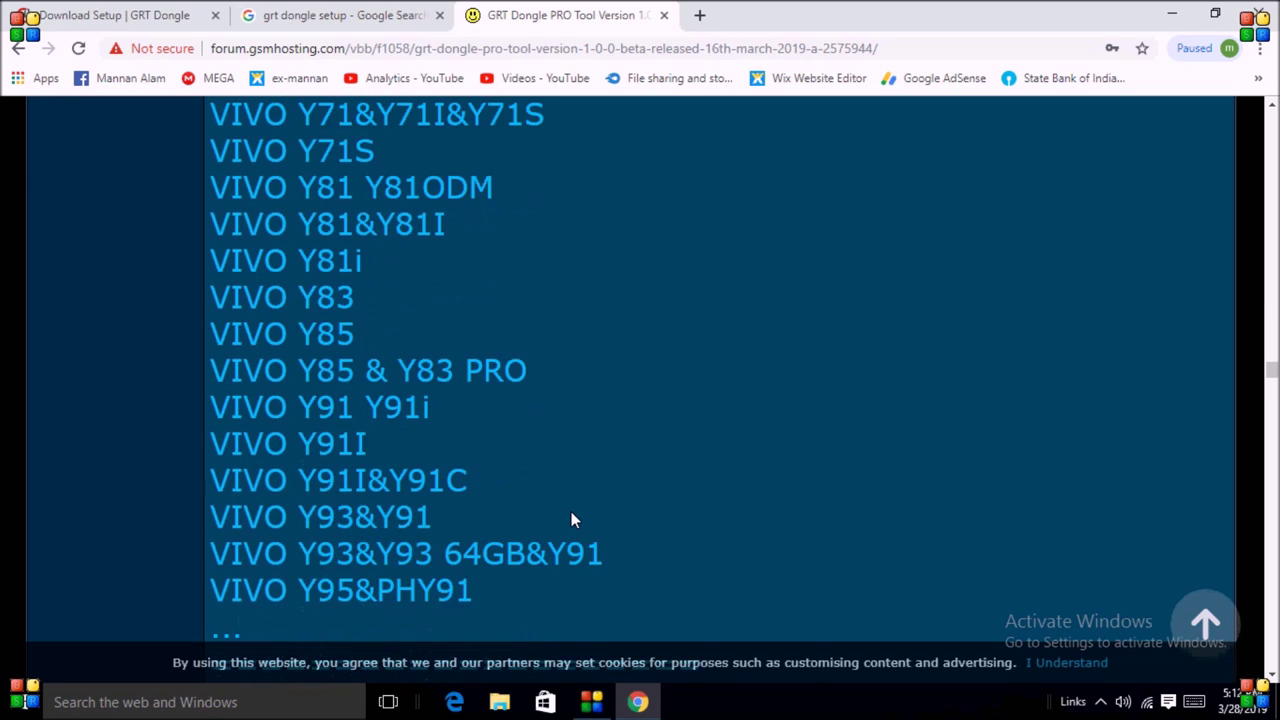
# - Scroll through the OPPO model list down to the 'This version just win 64b working' tip
pyautogui.scroll(-10, 572, 518)
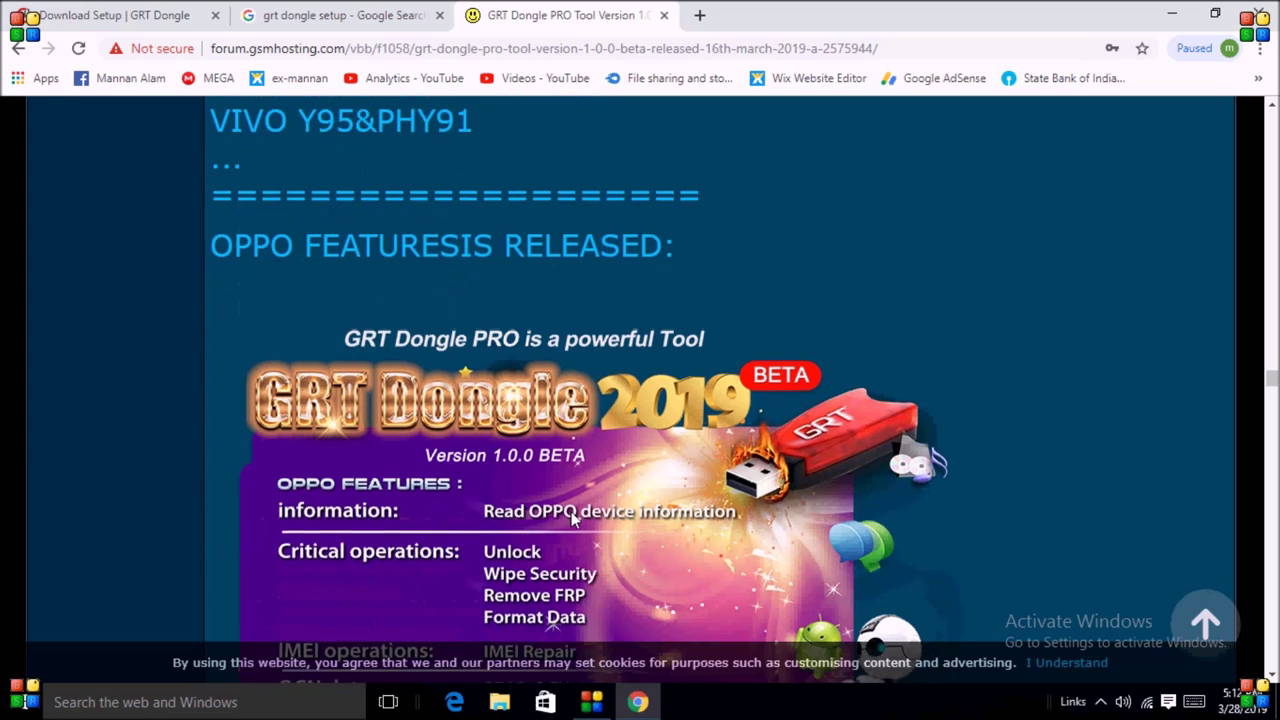
pyautogui.scroll(-3, 572, 518)
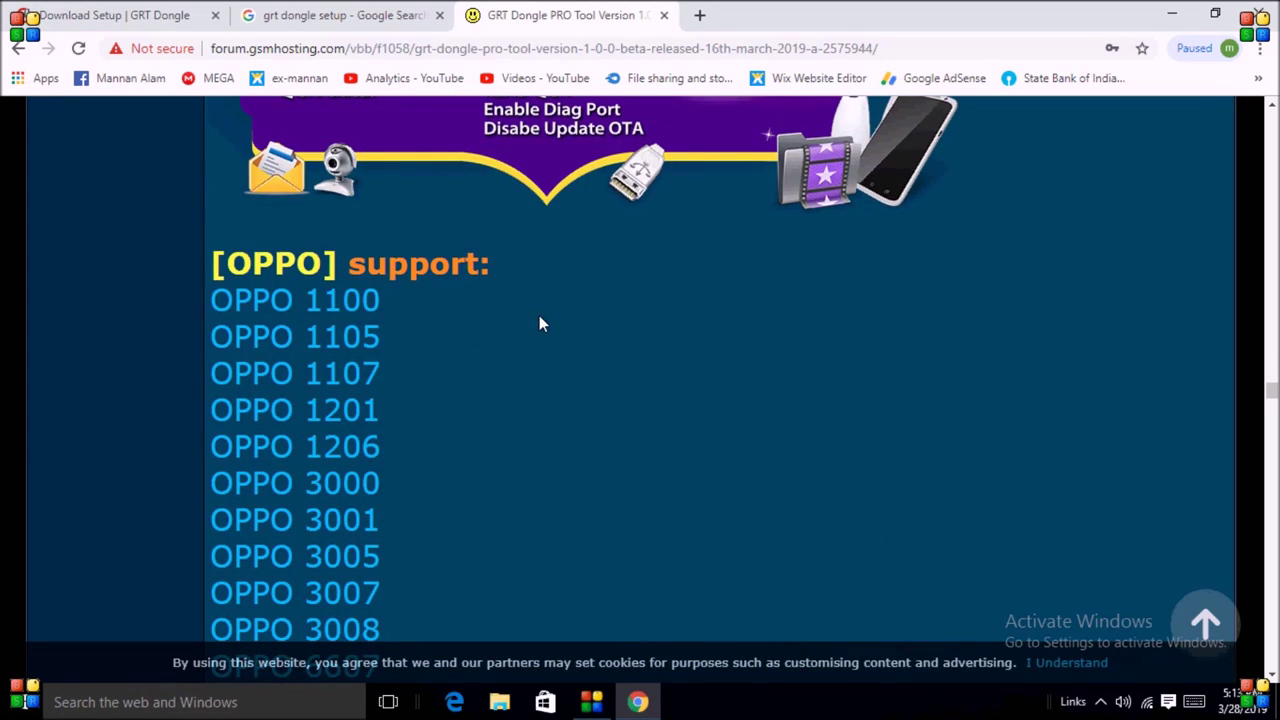
pyautogui.scroll(-2, 539, 320)
pyautogui.scroll(-5, 539, 323)
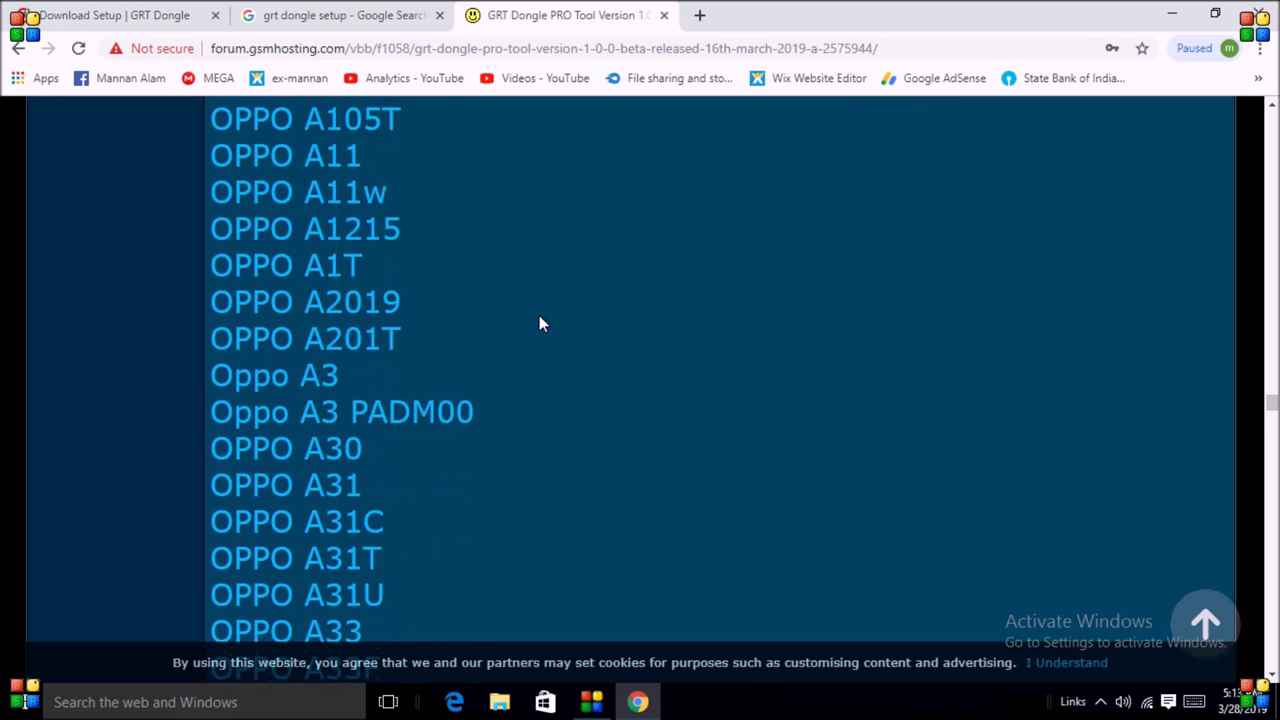
pyautogui.scroll(-3, 539, 323)
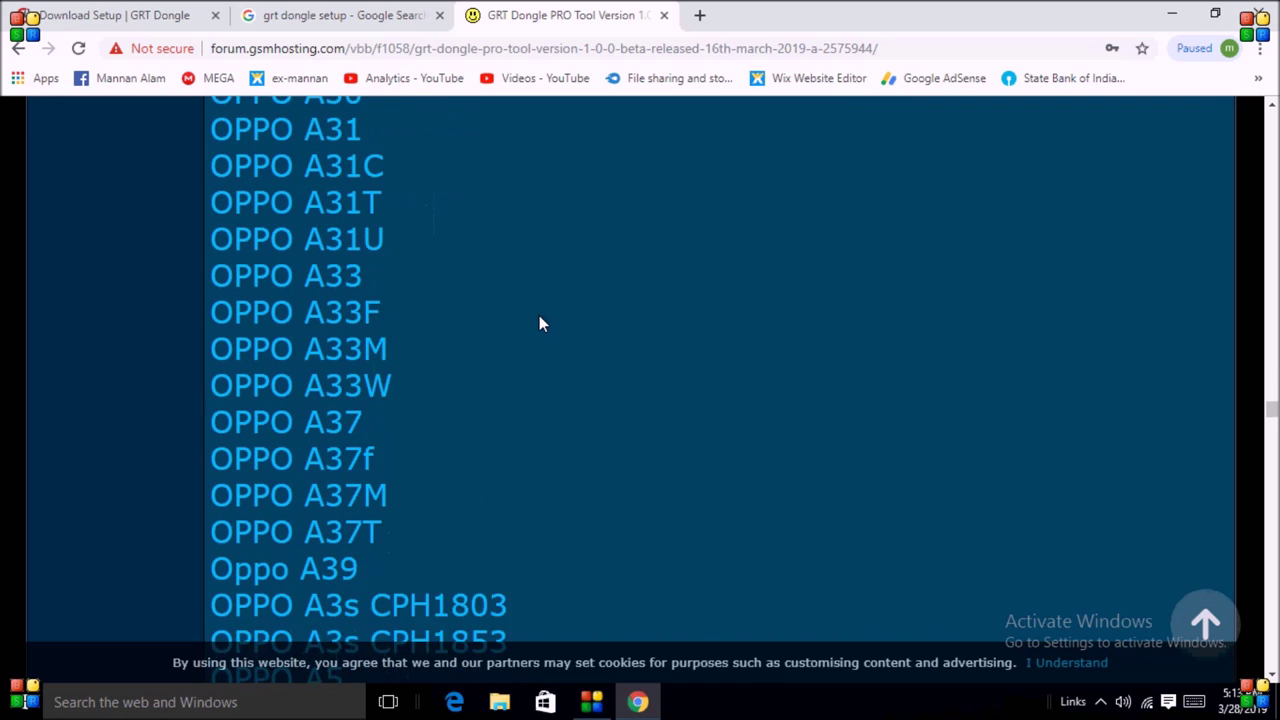
pyautogui.scroll(-7, 539, 323)
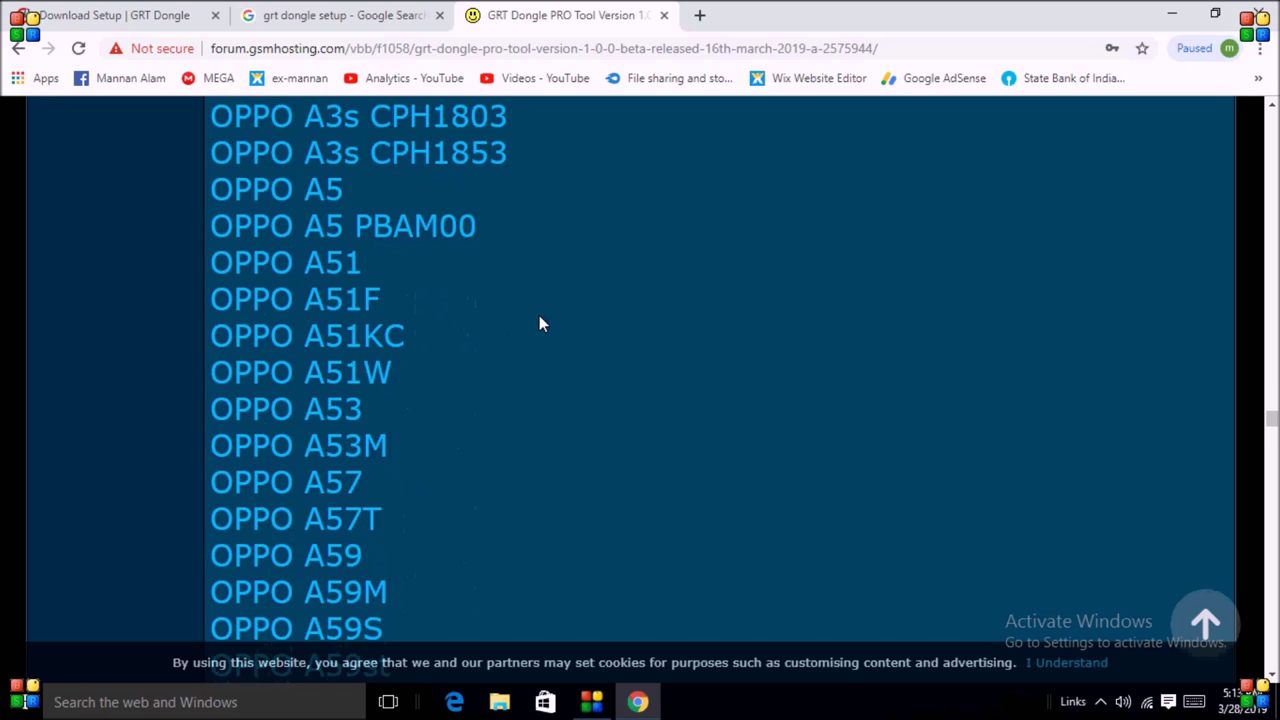
pyautogui.scroll(-9, 539, 323)
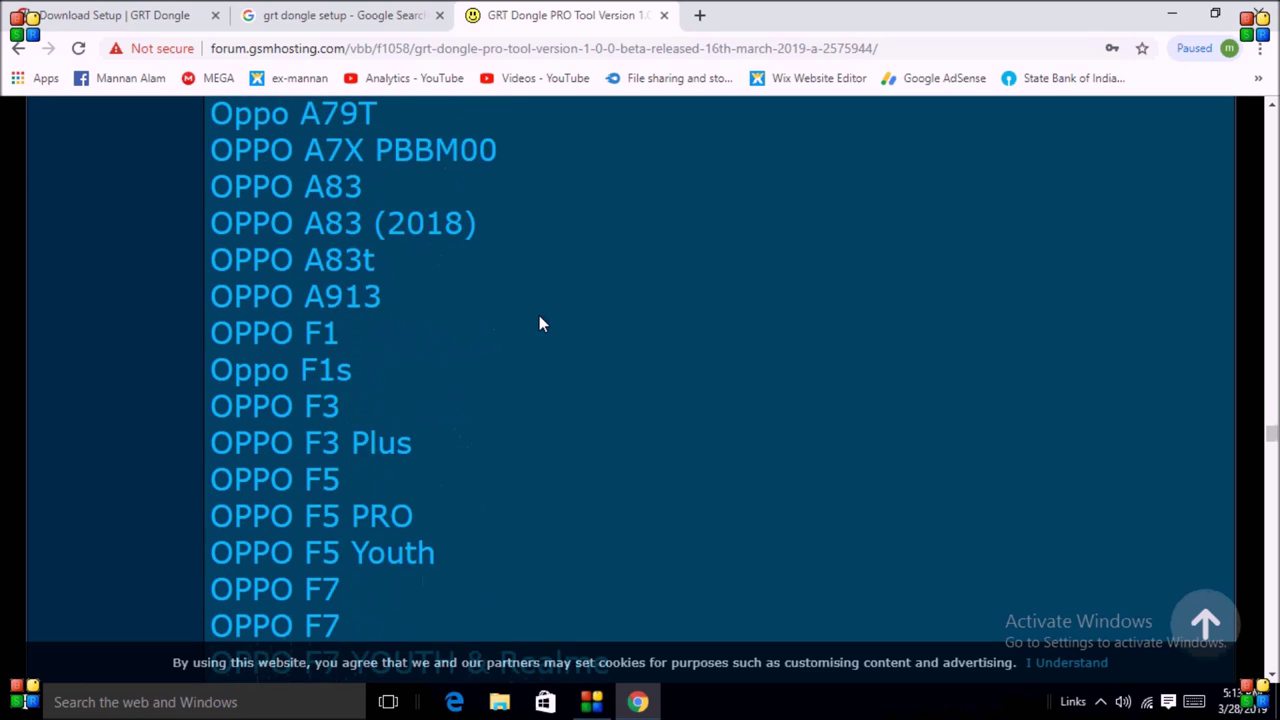
pyautogui.scroll(-8, 539, 323)
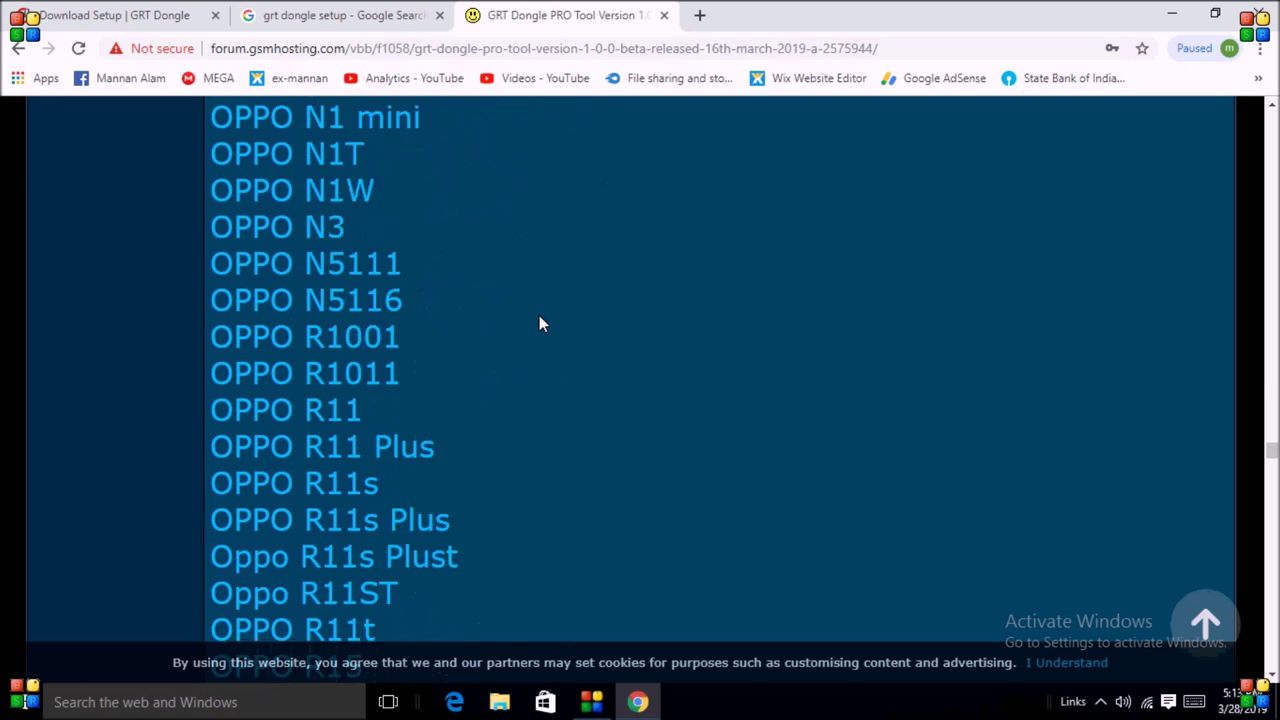
pyautogui.scroll(-7, 539, 323)
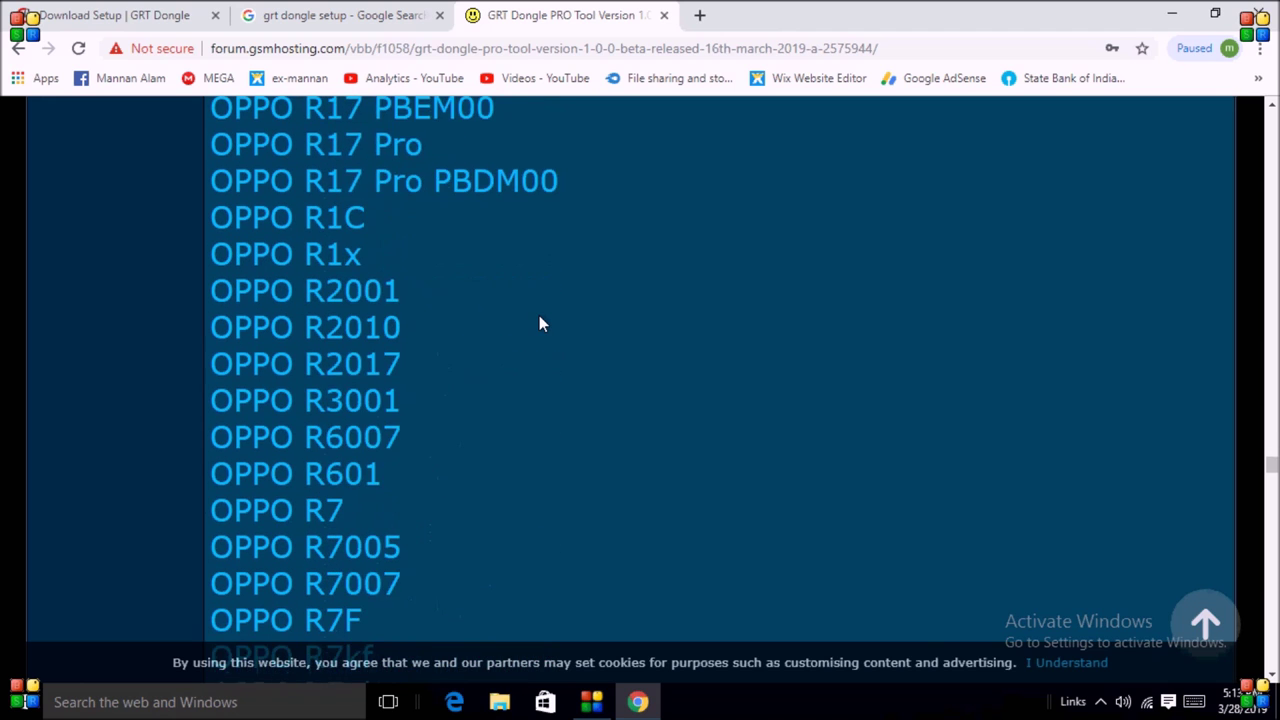
pyautogui.scroll(-8, 539, 323)
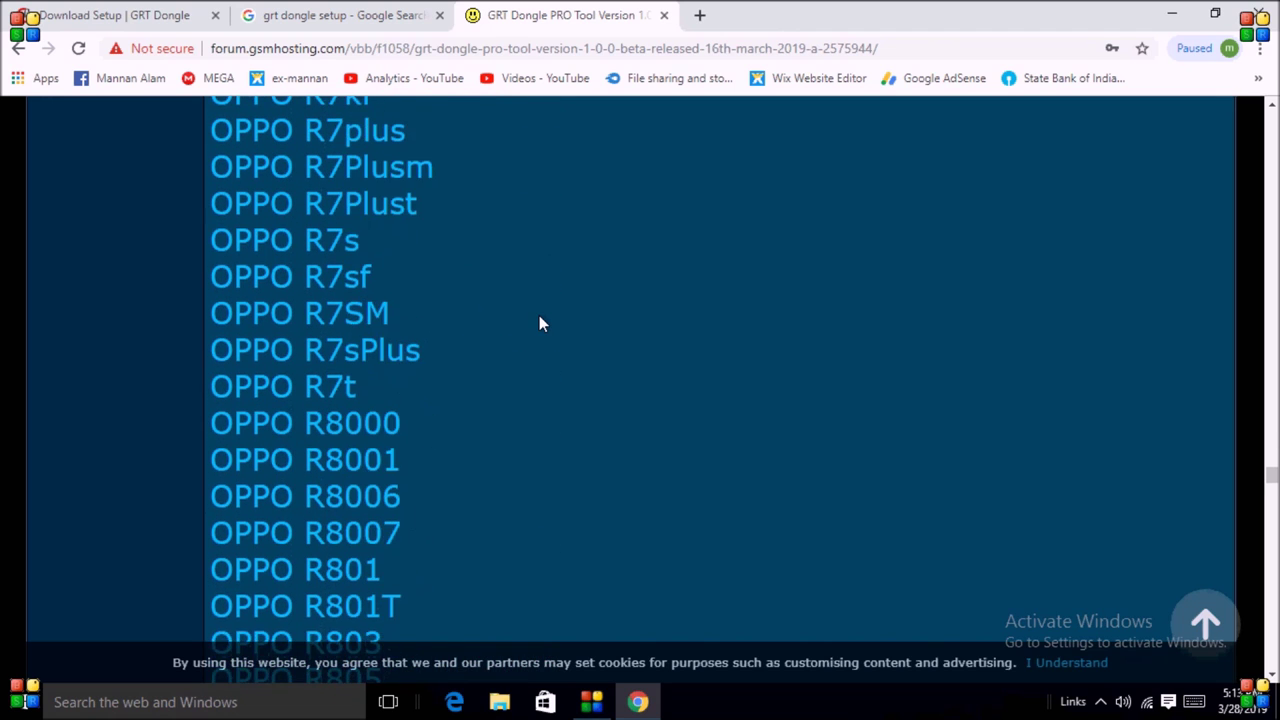
pyautogui.scroll(-9, 539, 323)
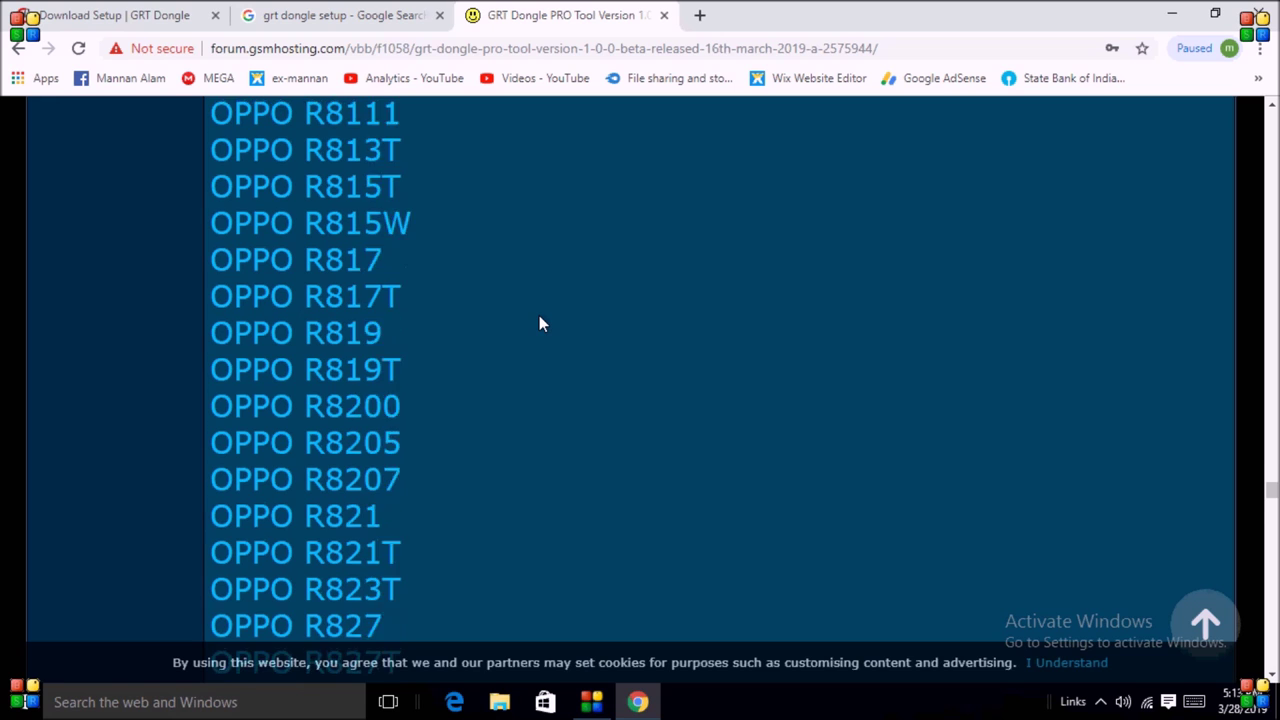
pyautogui.scroll(-9, 539, 323)
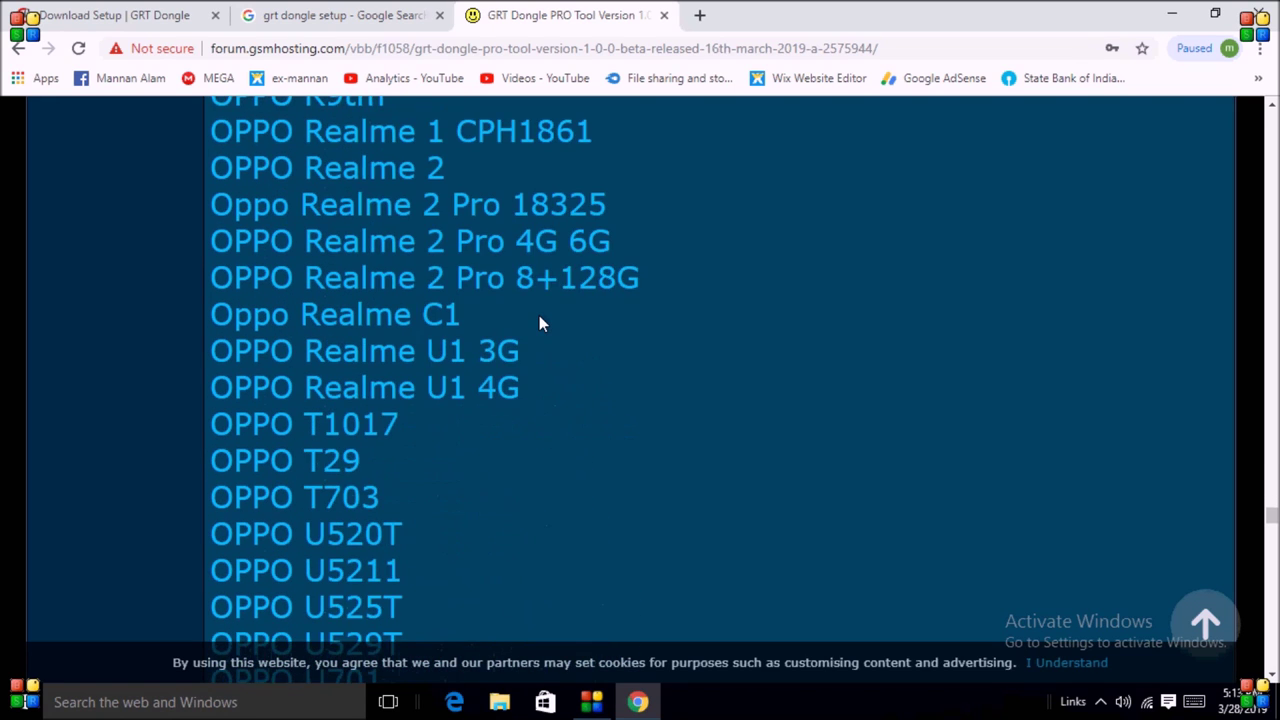
pyautogui.scroll(-8, 539, 323)
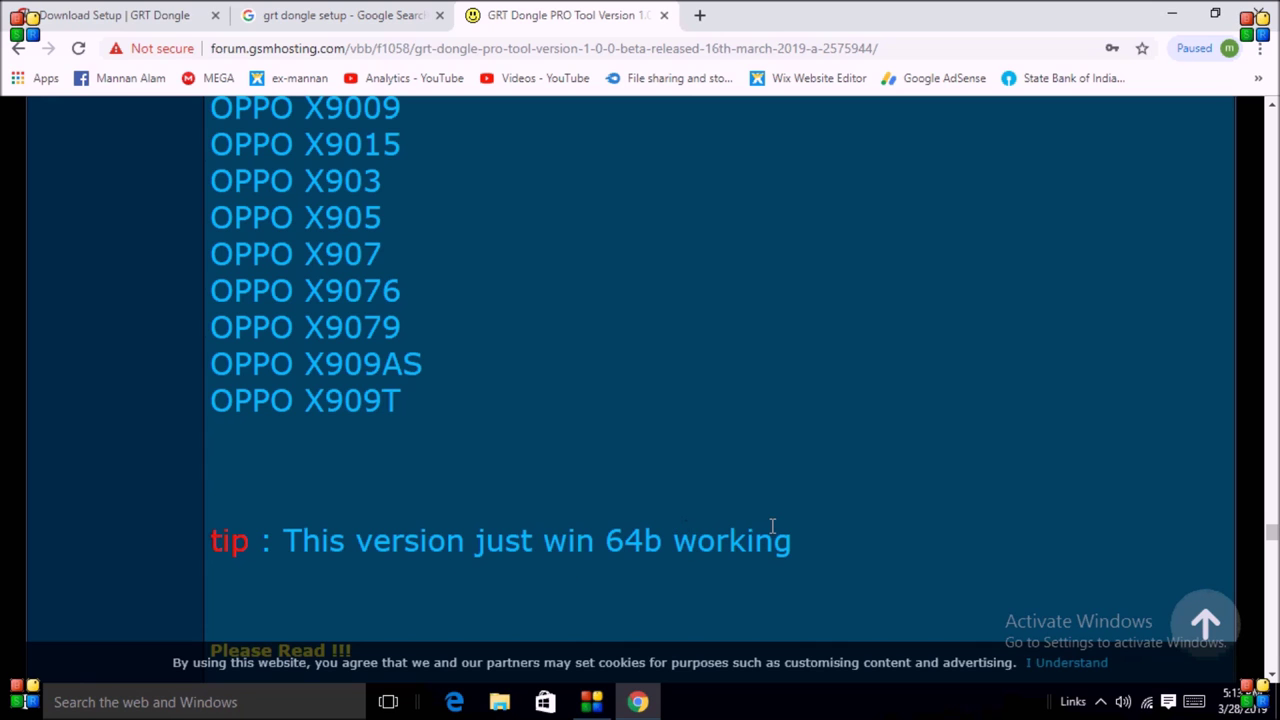
pyautogui.scroll(-3, 771, 530)
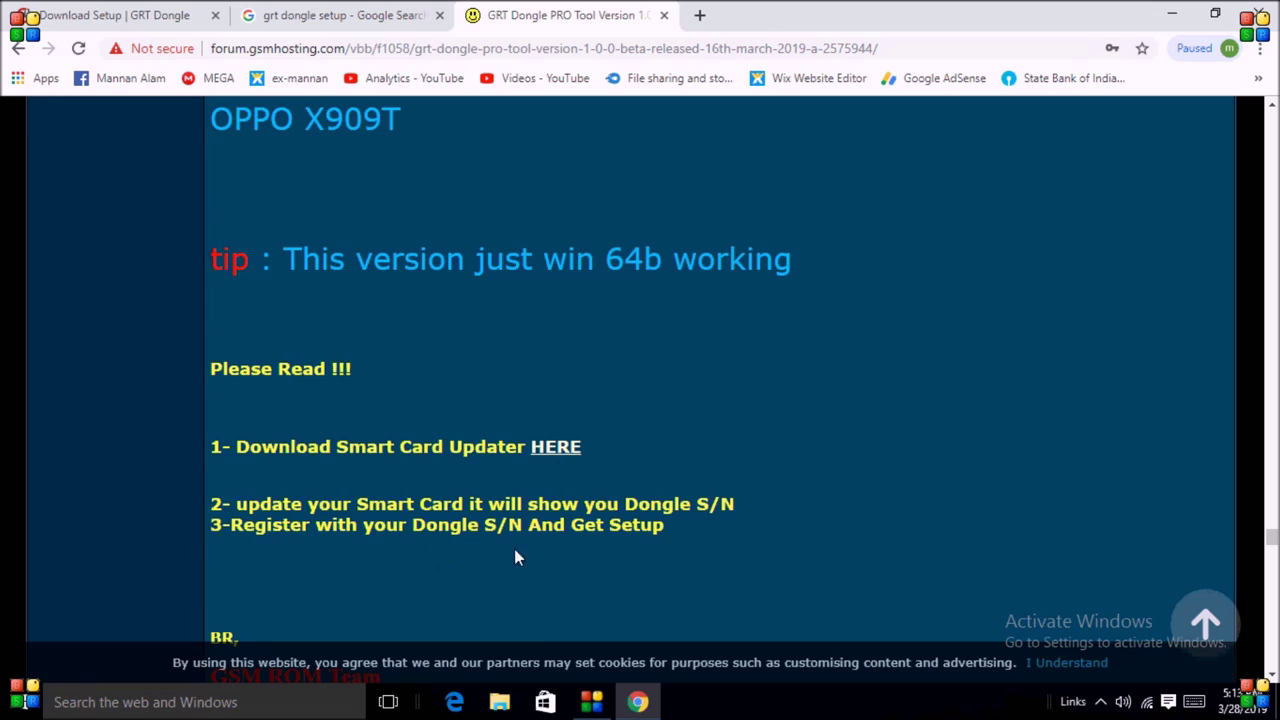
pyautogui.scroll(-1, 548, 557)
pyautogui.scroll(-1, 548, 557)
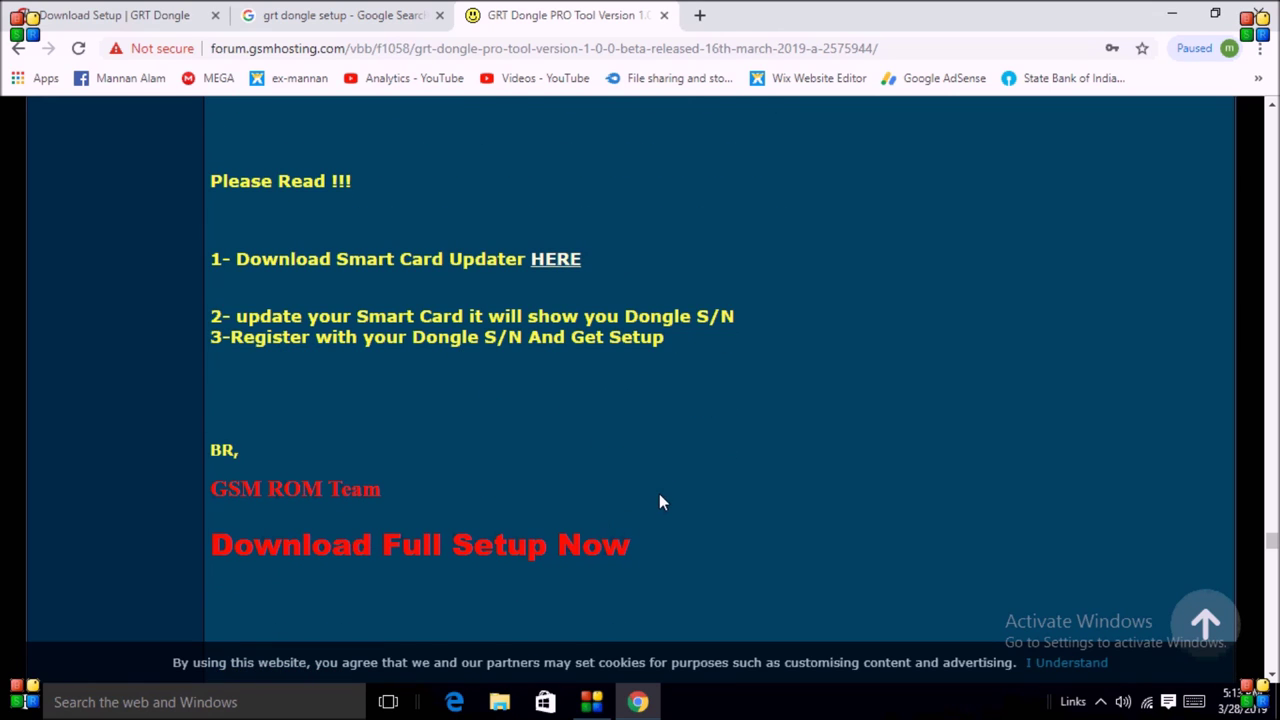
pyautogui.scroll(10, 659, 502)
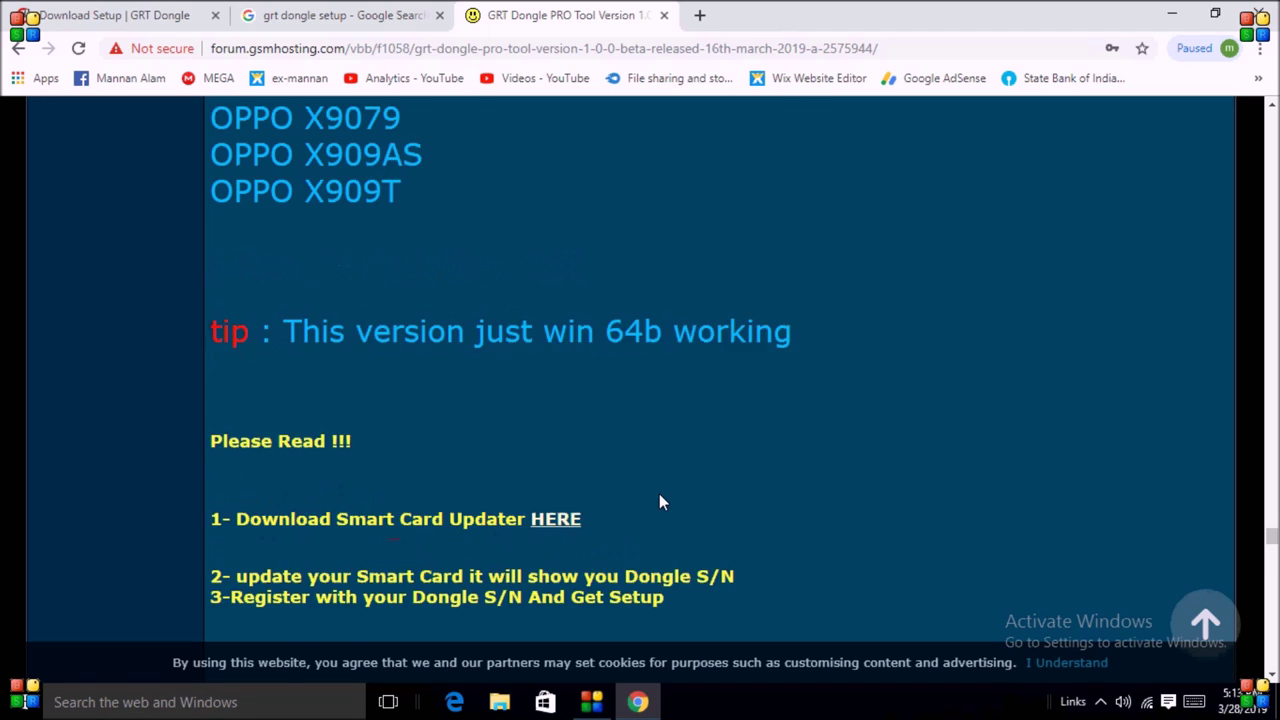
# - Review the grt dongle setup results, minimize Chrome, and drag the GRTDONGLE V1.0.0 BETA folder right
pyautogui.click(322, 24)
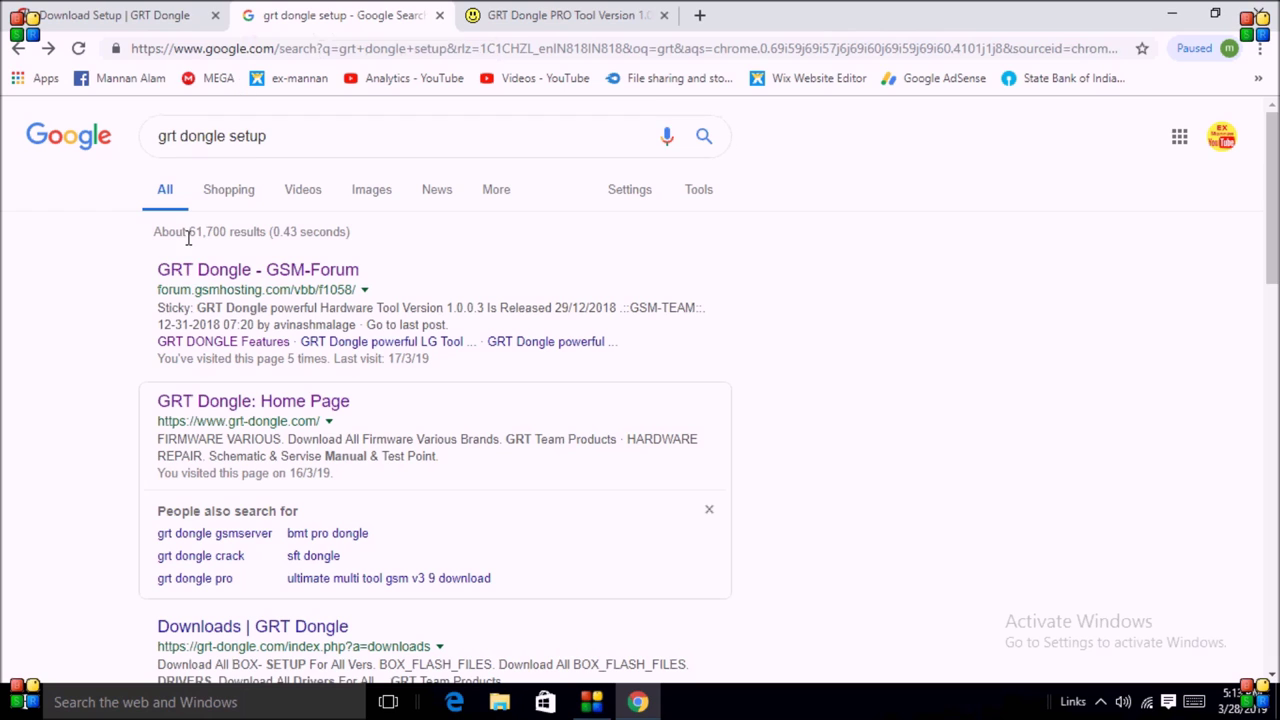
pyautogui.moveTo(114, 234); pyautogui.dragTo(612, 391)
pyautogui.click(849, 336)
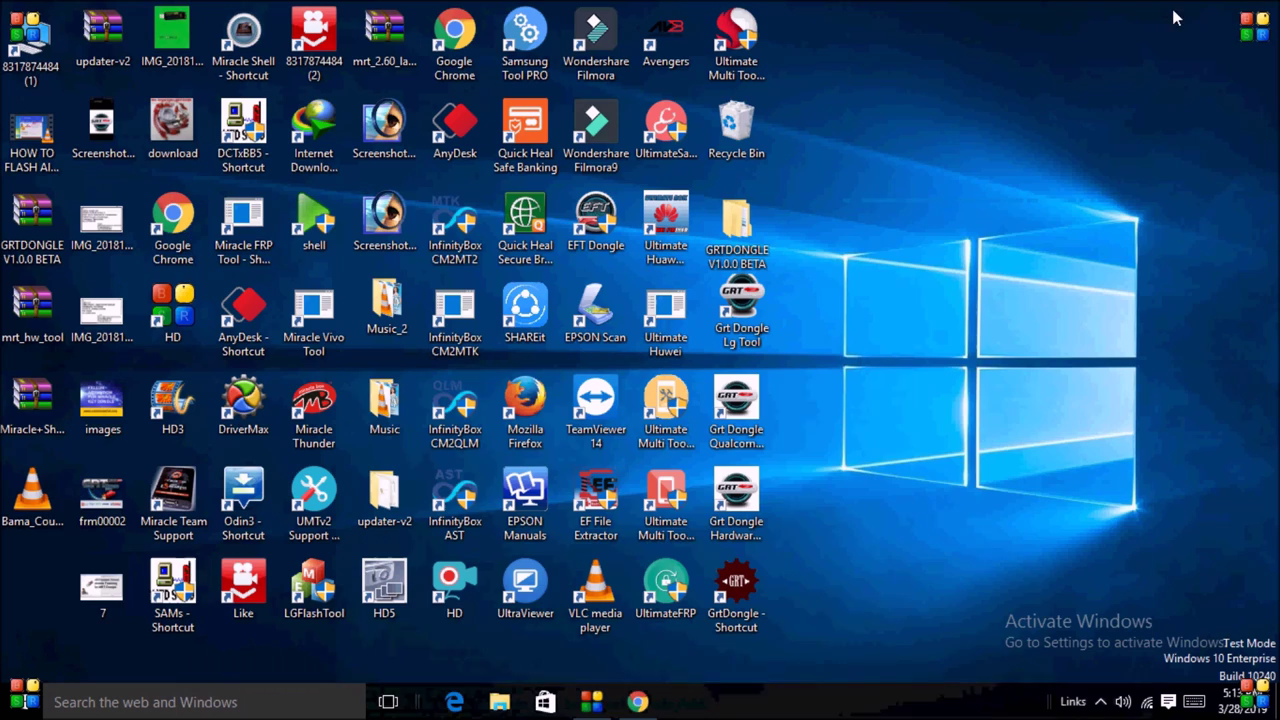
pyautogui.click(1172, 14)
pyautogui.moveTo(749, 217); pyautogui.dragTo(982, 186)
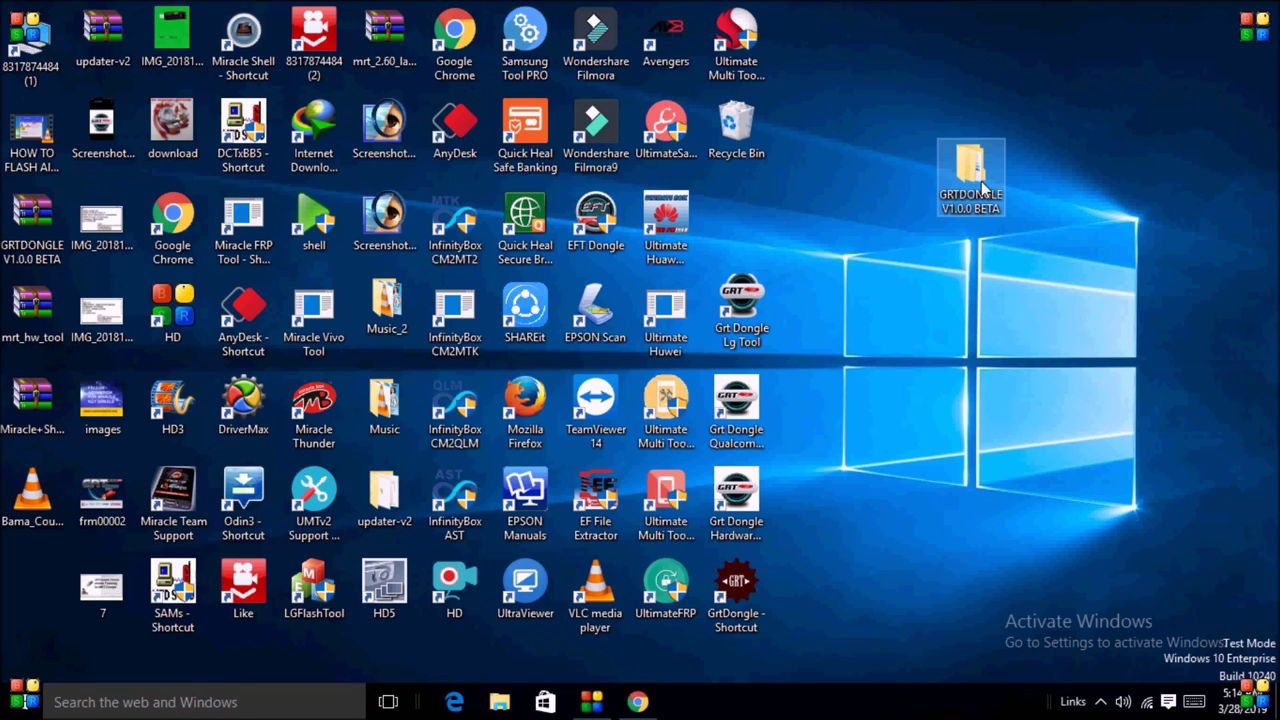
# - Open GRTDONGLE V1.0.0 BETA and its ENTREGADO folder, select GrtDongle, then close the window
pyautogui.rightClick(983, 188)
pyautogui.click(983, 188)
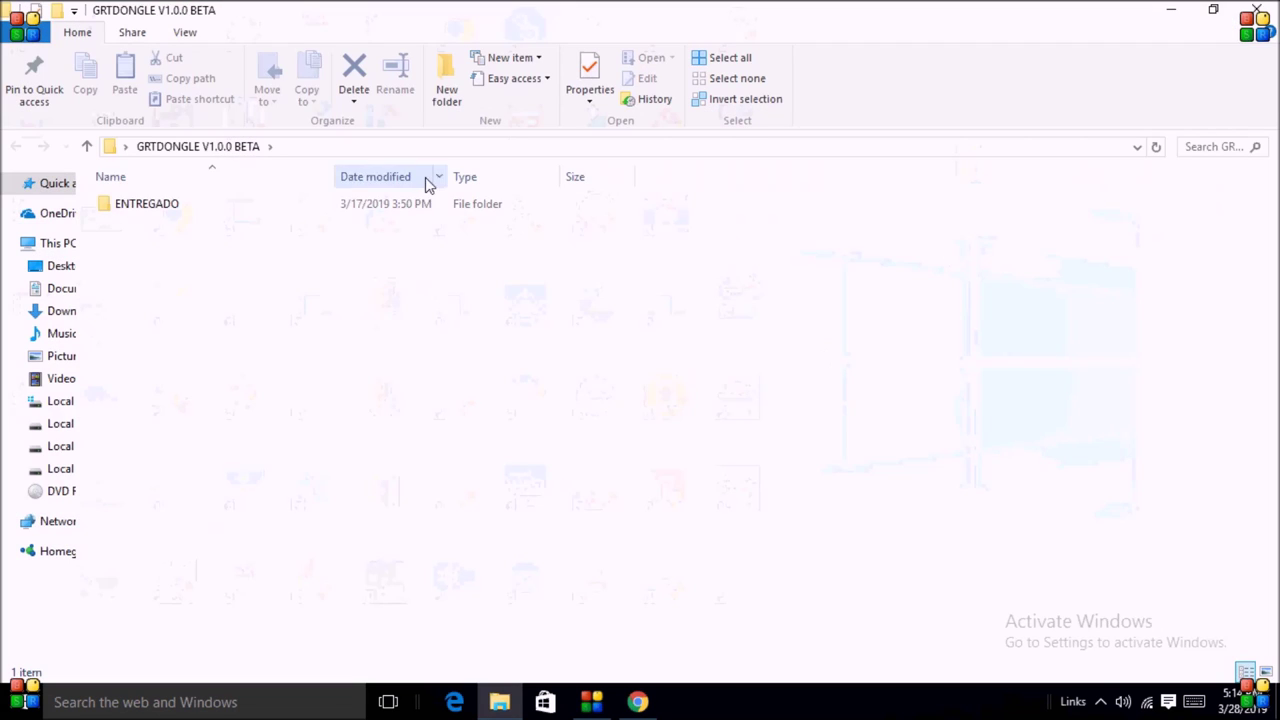
pyautogui.click(128, 215)
pyautogui.rightClick(128, 215)
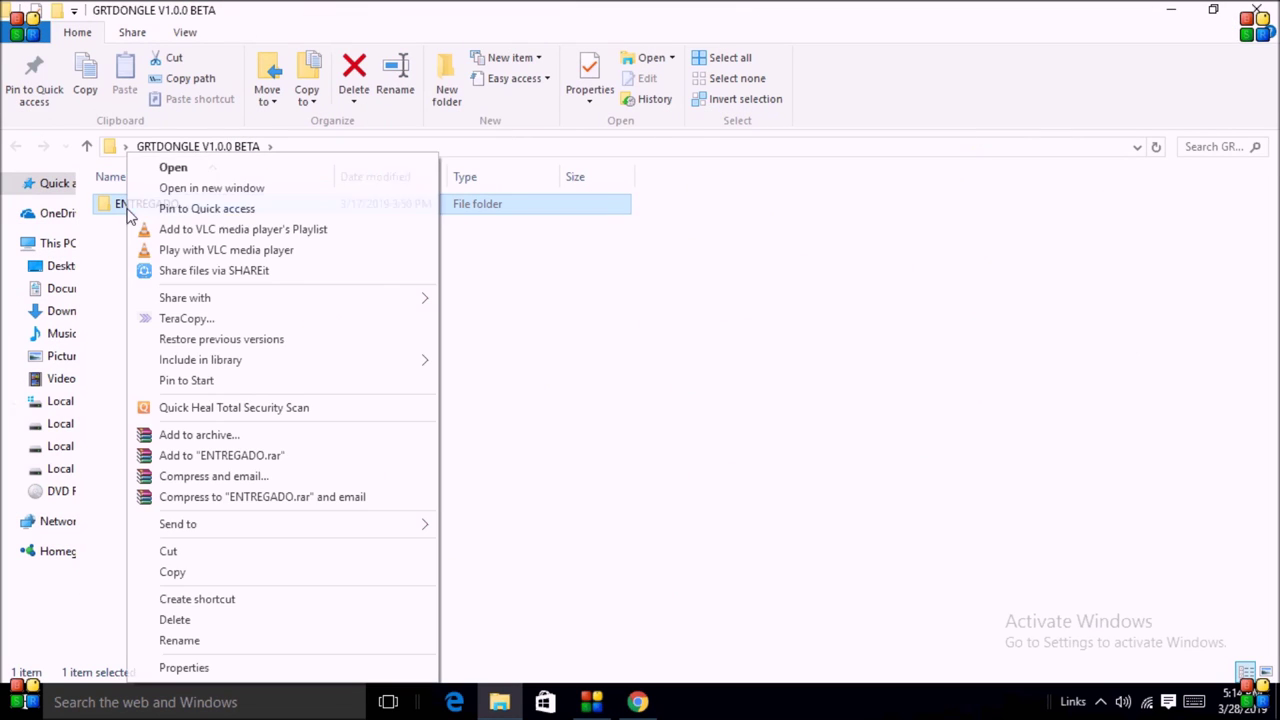
pyautogui.click(170, 87)
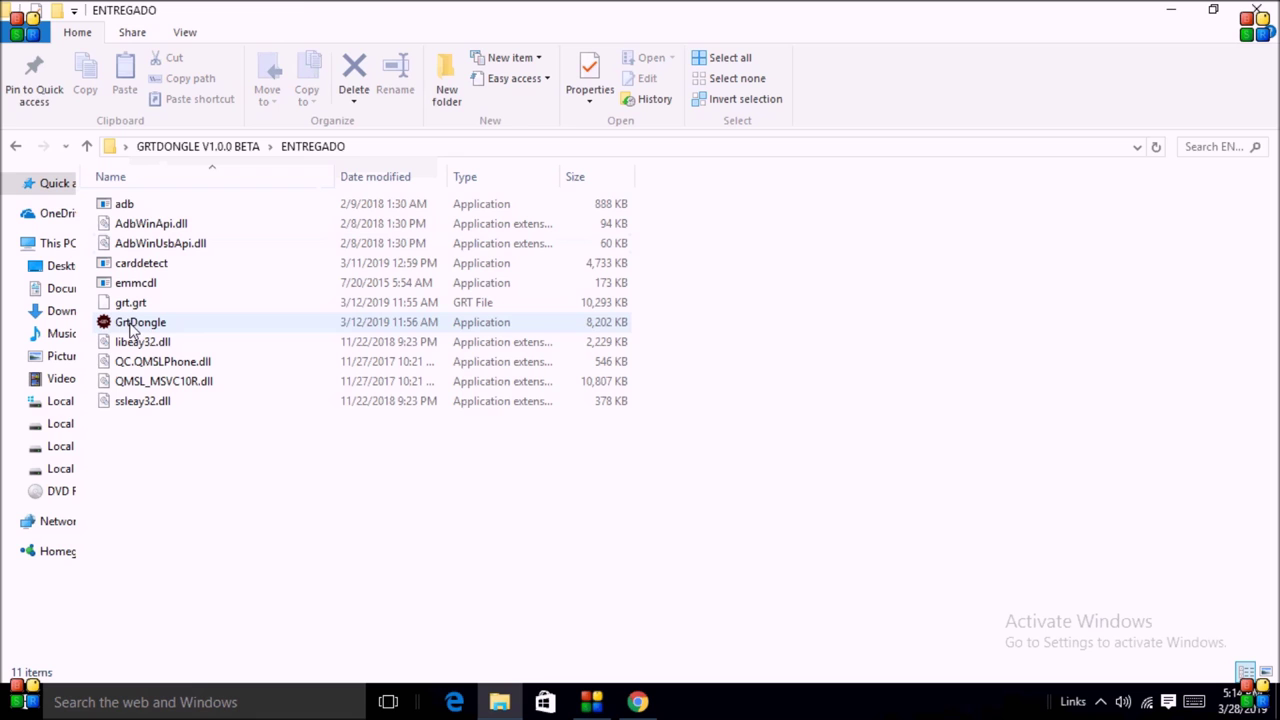
pyautogui.click(130, 324)
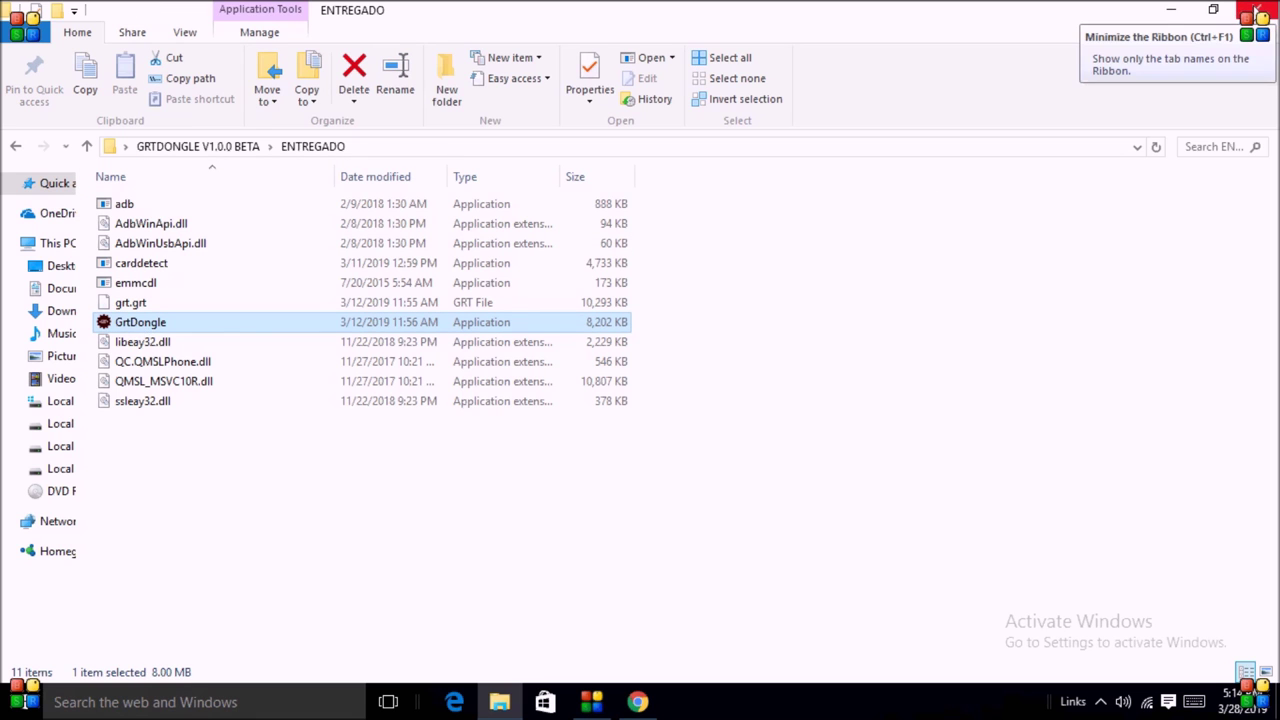
pyautogui.click(1257, 10)
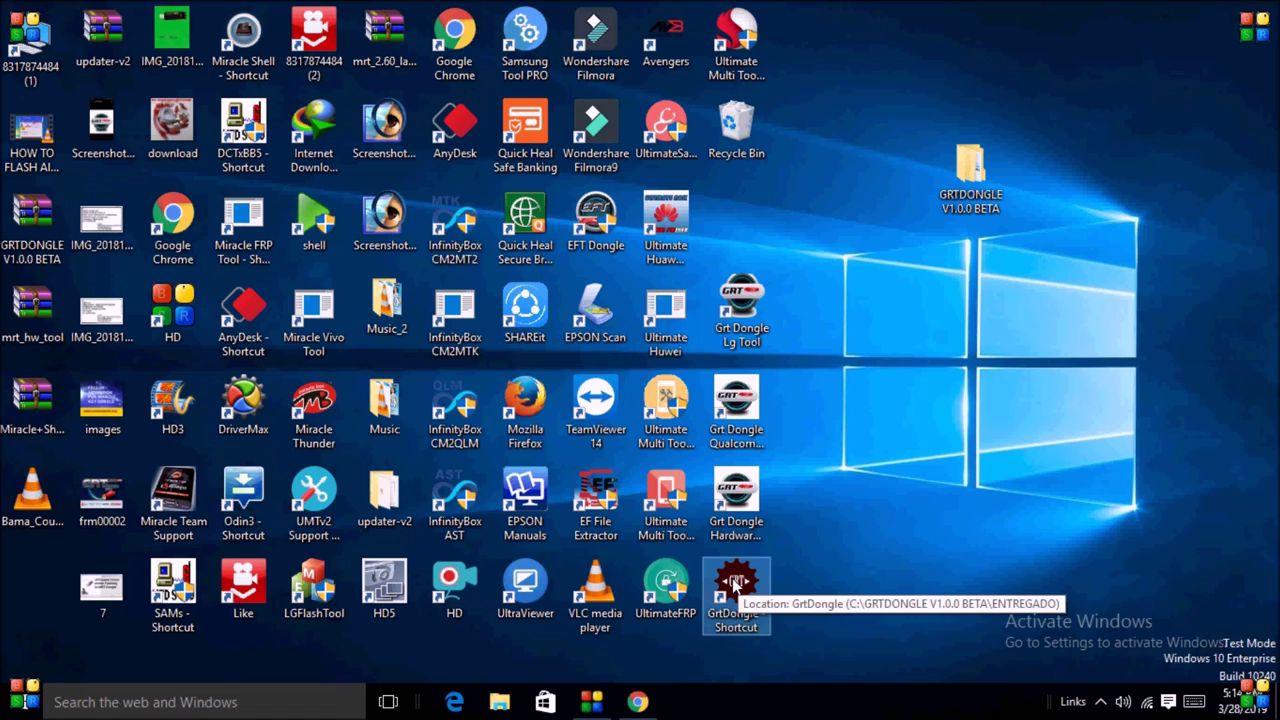
# - Launch Grt Dongle Lg Tool, dismiss the connect-dongle warning with OK, and launch it again
pyautogui.rightClick(752, 313)
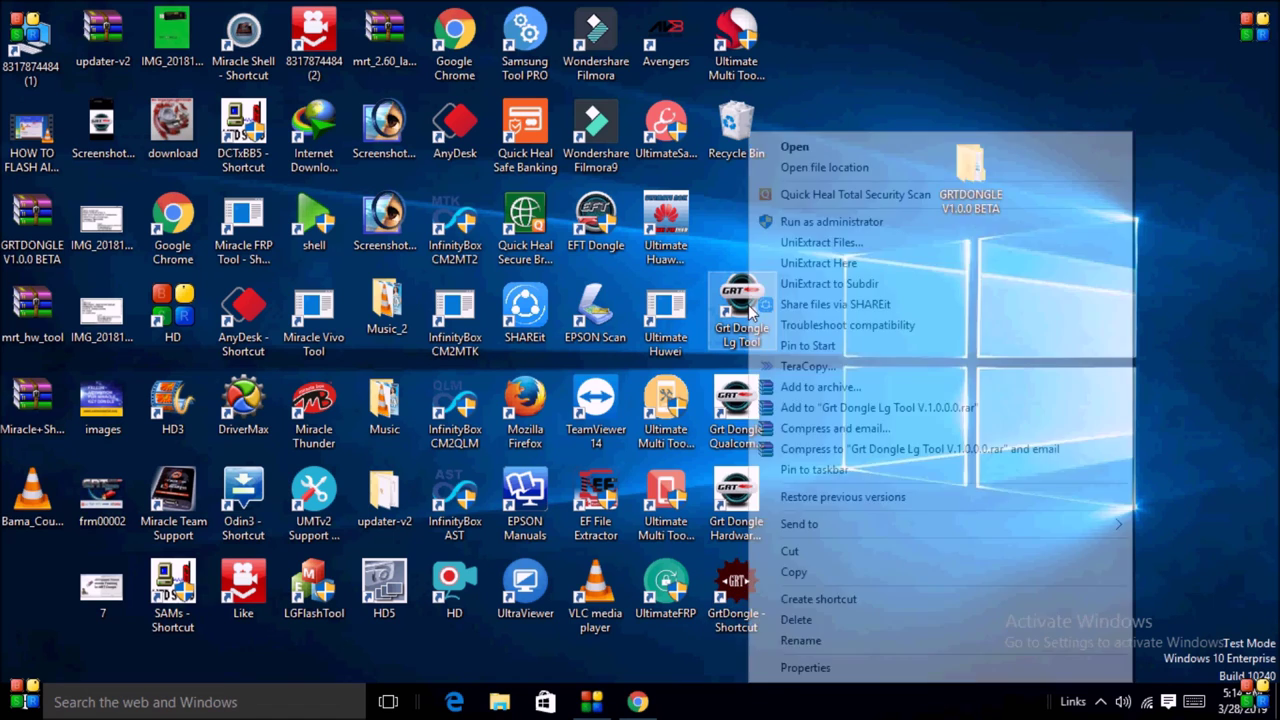
pyautogui.click(811, 139)
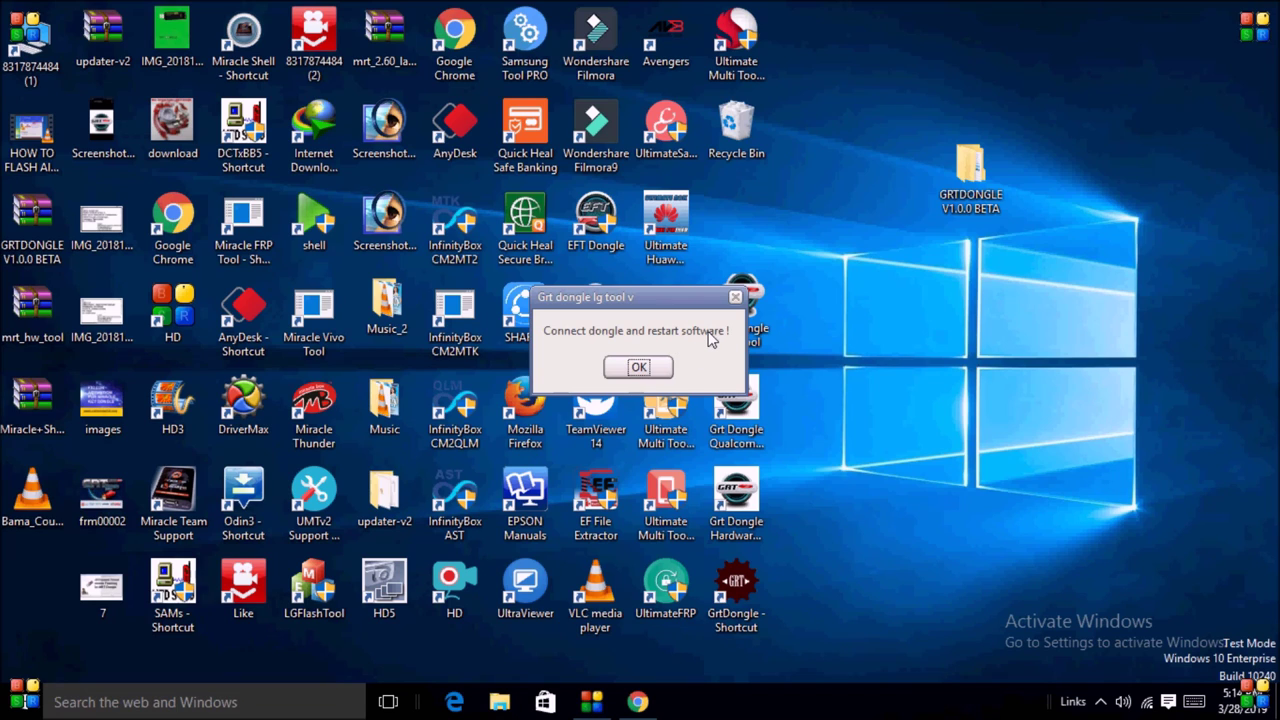
pyautogui.click(640, 368)
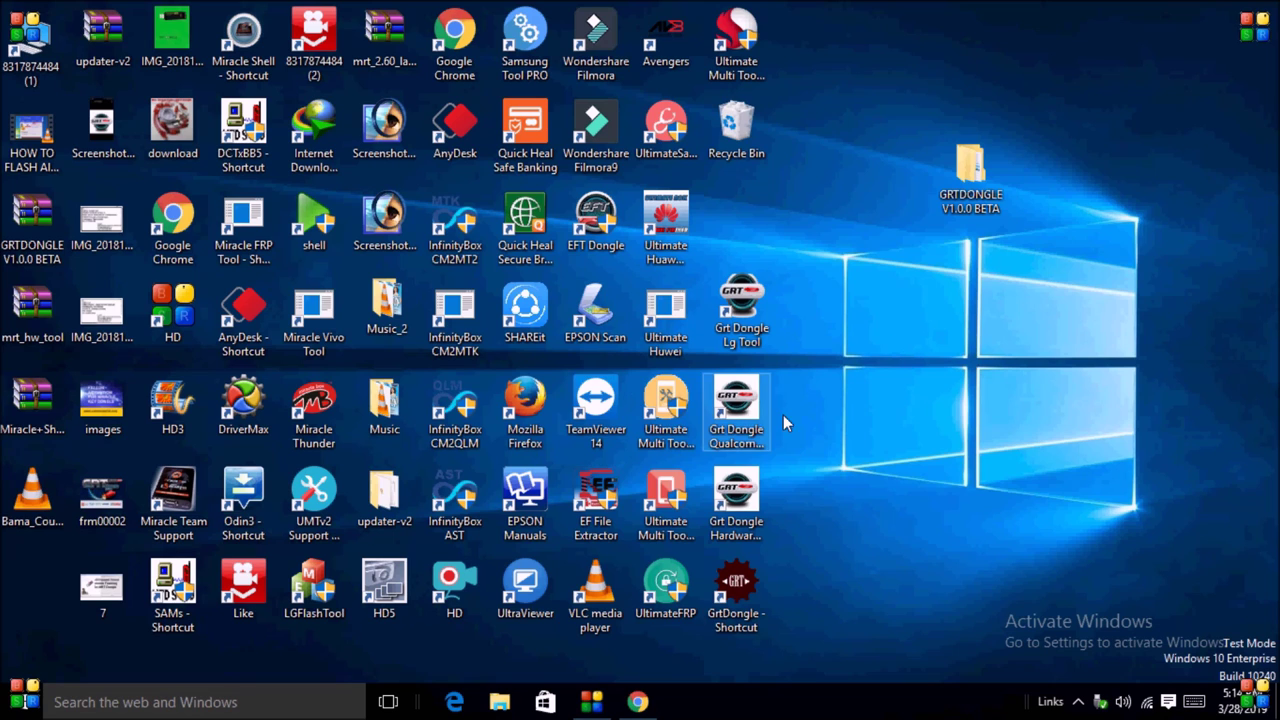
pyautogui.rightClick(755, 307)
pyautogui.click(810, 148)
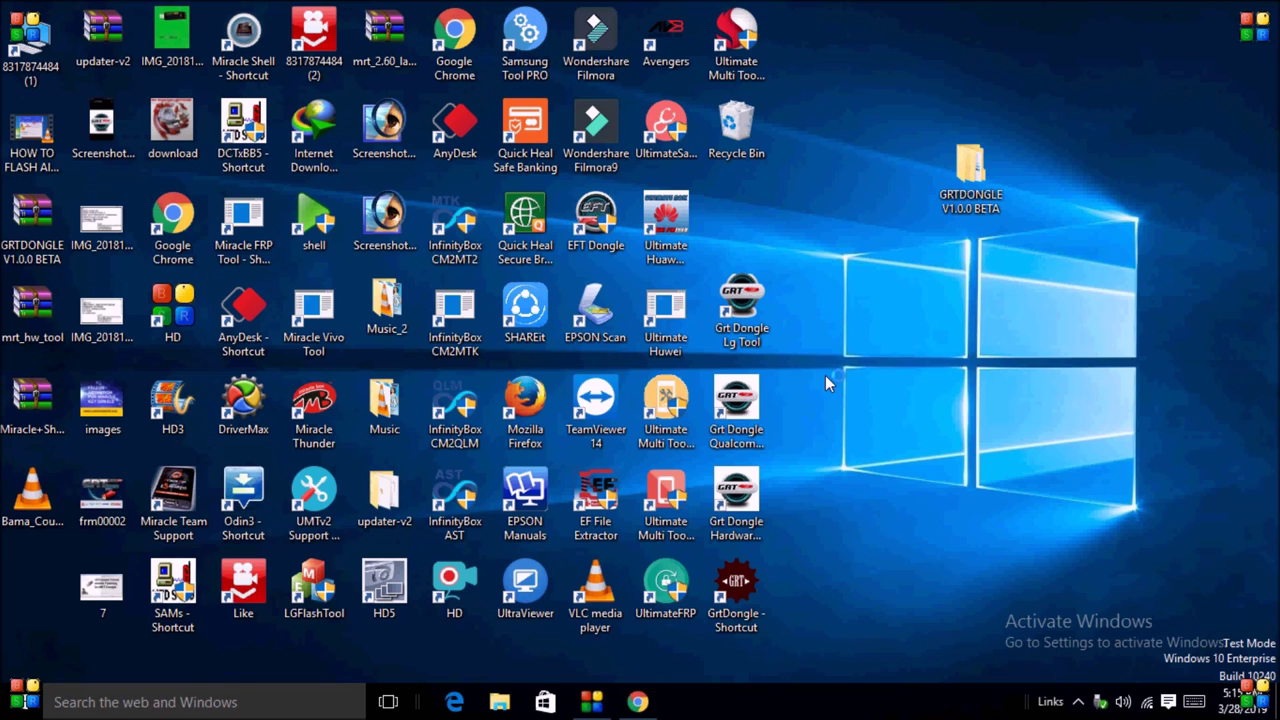
# - Dismiss a stray desktop menu, then view the Model Select, Firmware Write and Repair <> Extra pages
pyautogui.rightClick(829, 351)
pyautogui.click(851, 251)
pyautogui.click(210, 132)
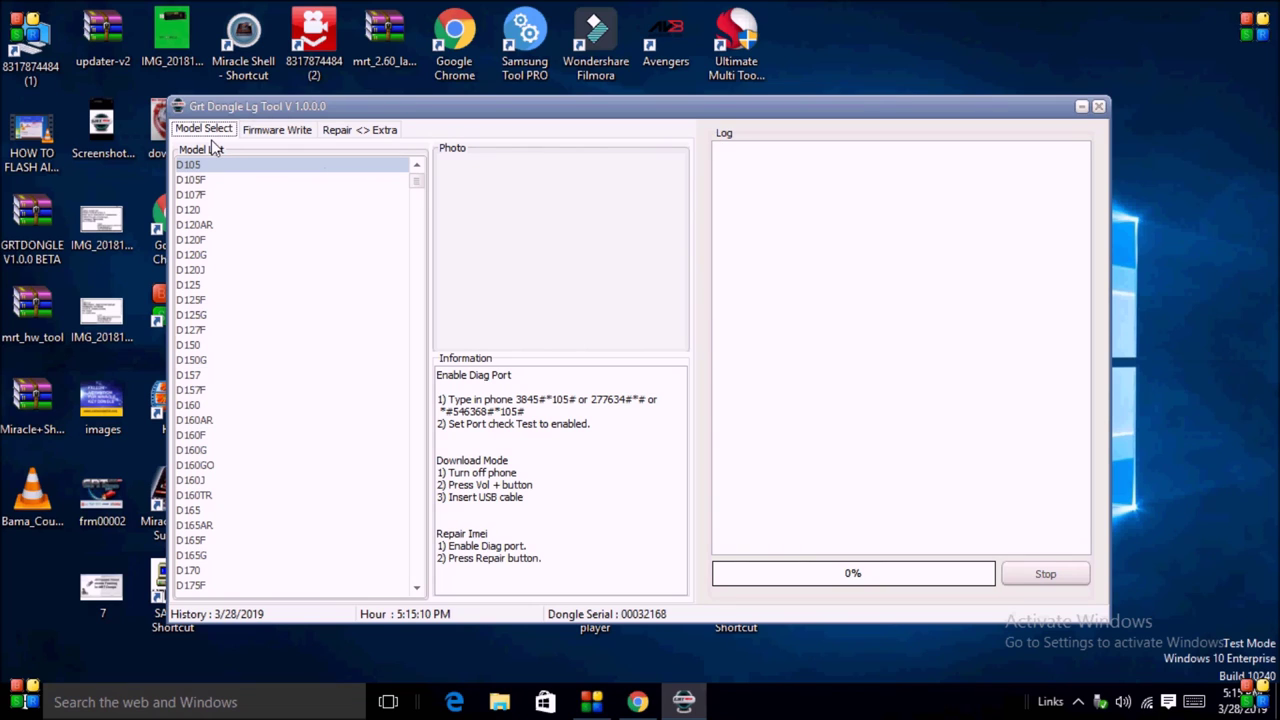
pyautogui.click(270, 131)
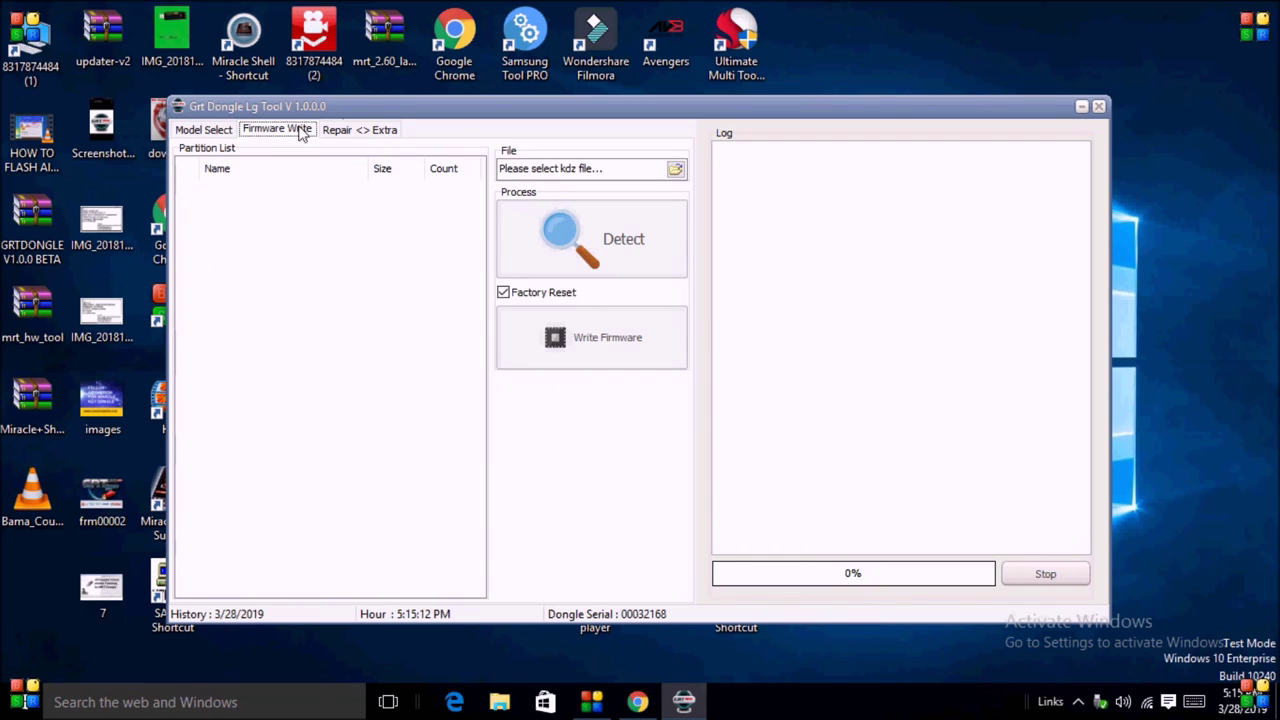
pyautogui.click(362, 137)
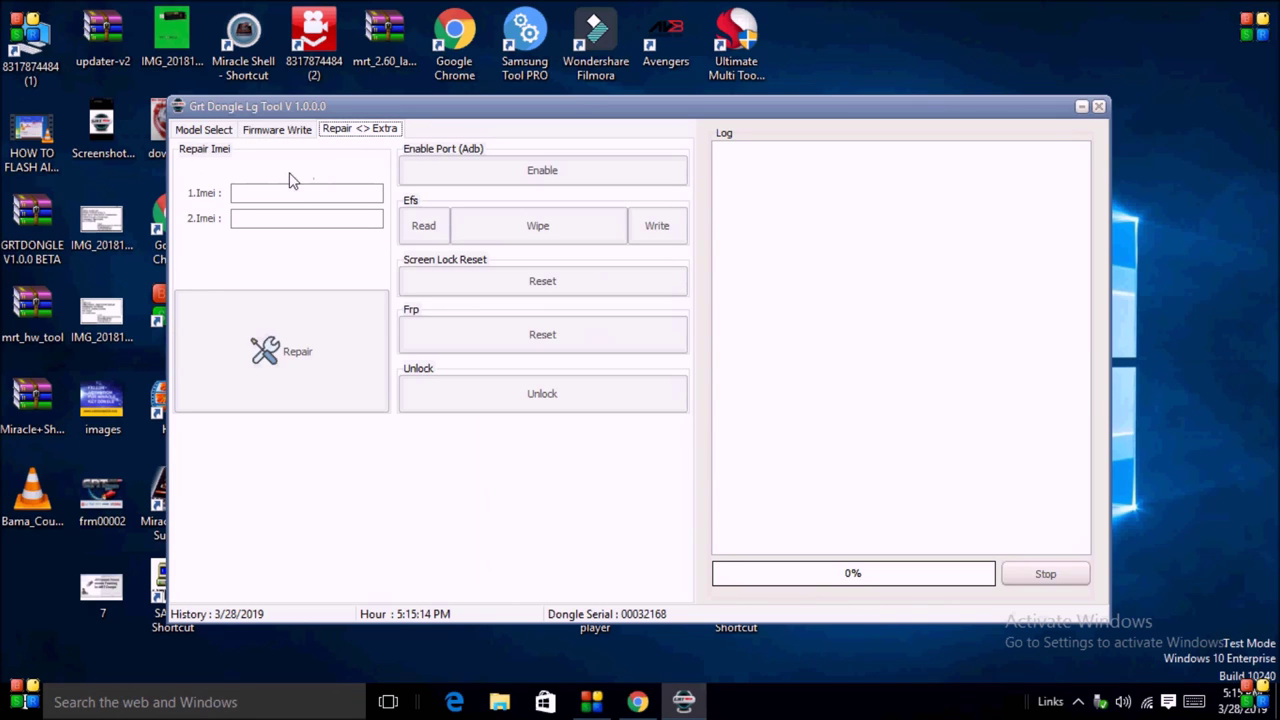
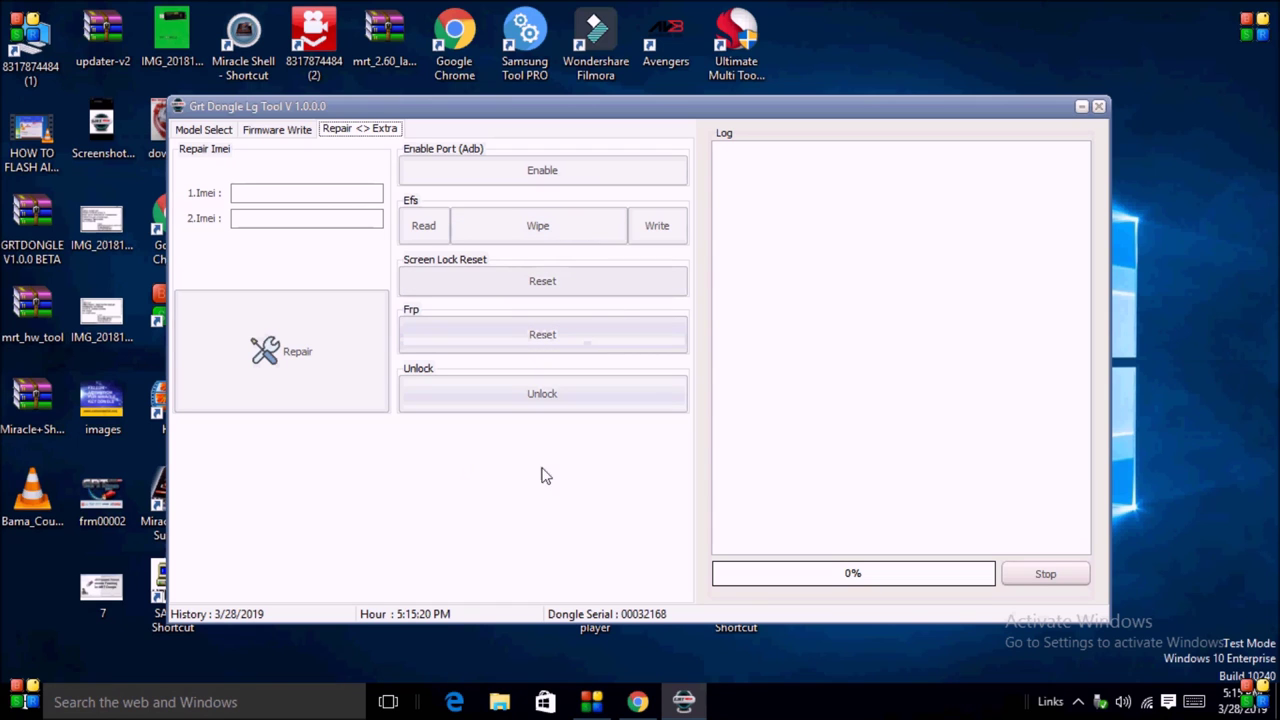
# - Close the LG tool, open Grt Dongle Qualcomm Tool from its desktop icon, and dismiss the access-denied error
pyautogui.click(1098, 107)
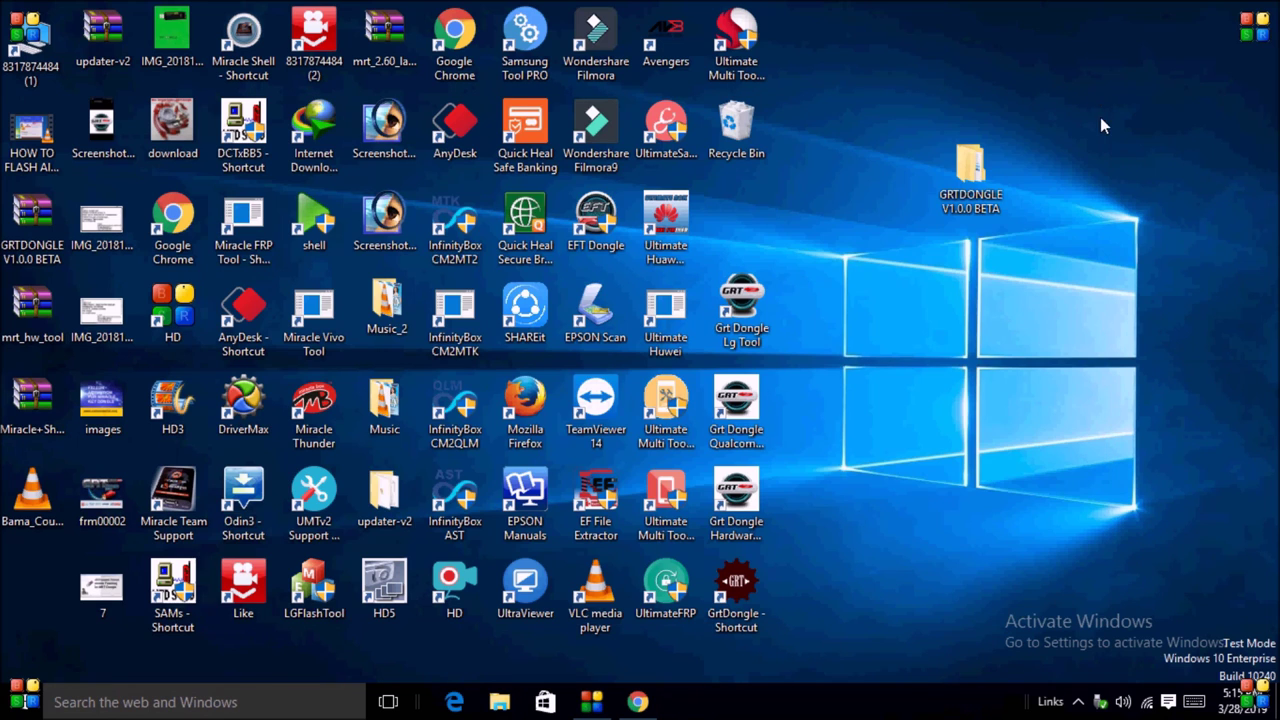
pyautogui.rightClick(742, 420)
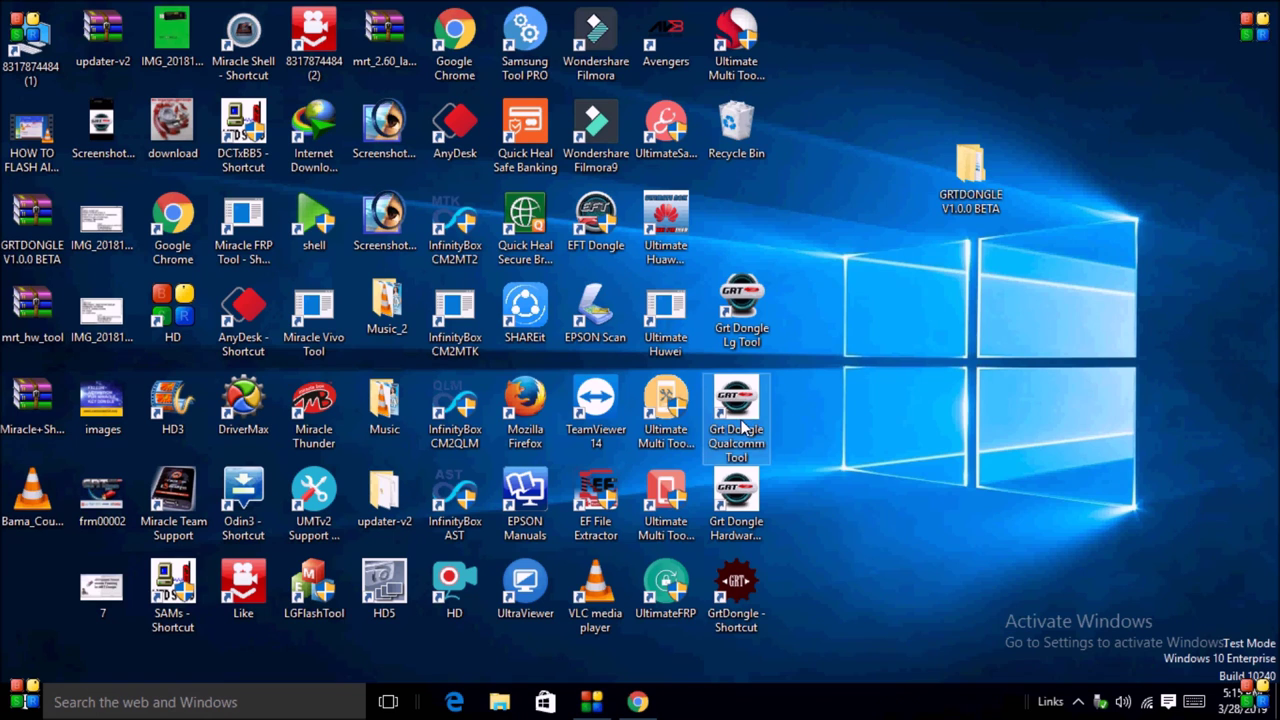
pyautogui.click(790, 151)
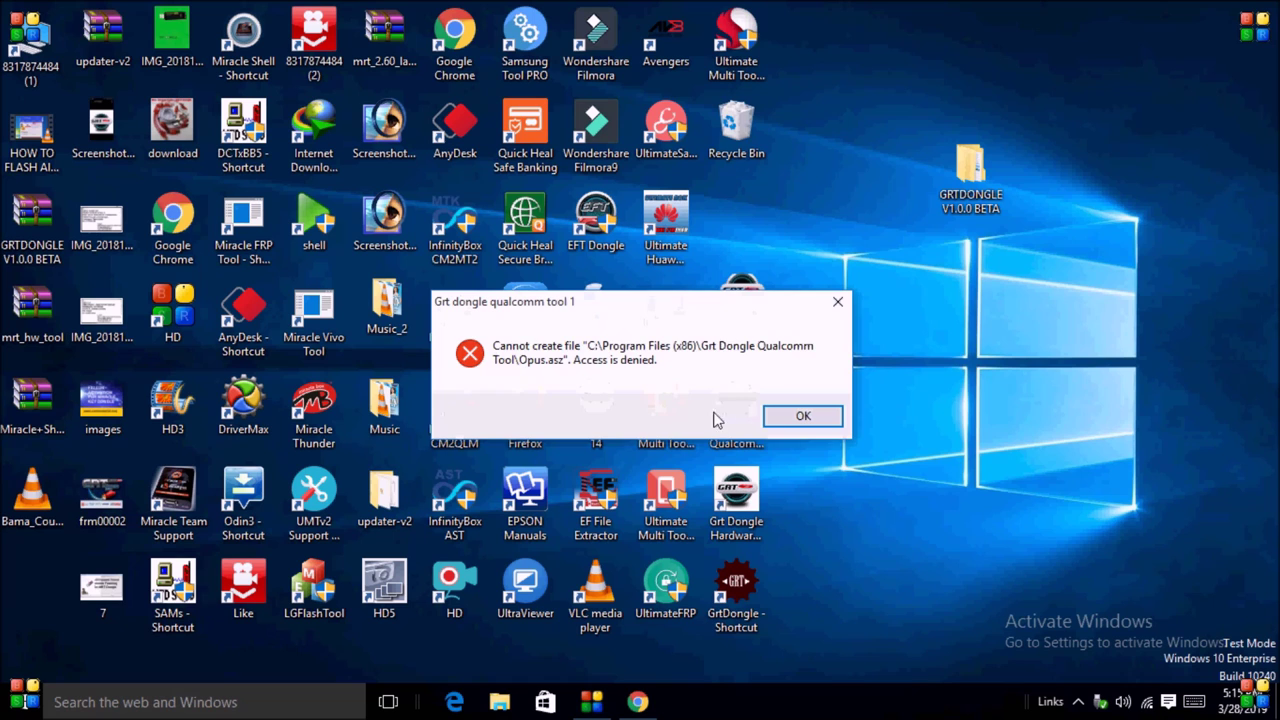
pyautogui.click(800, 416)
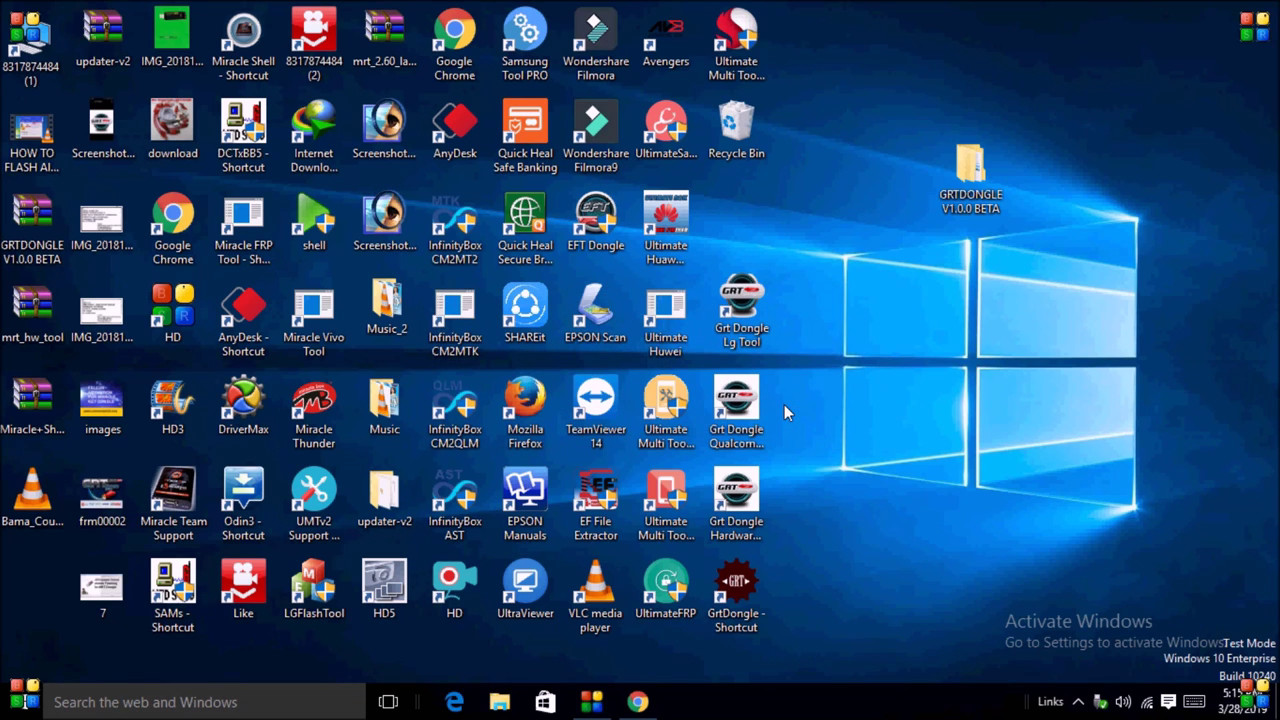
# - Bring up the Grt Dongle Qualcomm Tool V1.0.0.3 window and shift it slightly right
pyautogui.rightClick(828, 228)
pyautogui.click(868, 284)
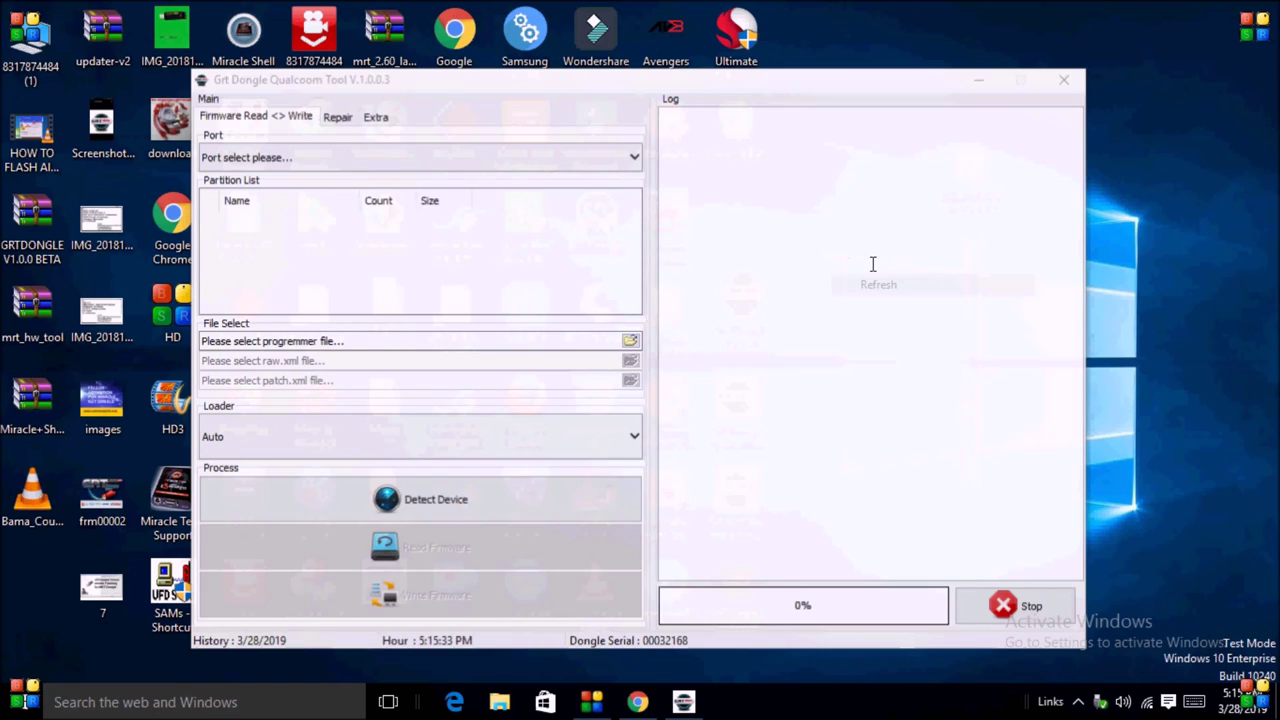
pyautogui.moveTo(502, 80); pyautogui.dragTo(598, 84)
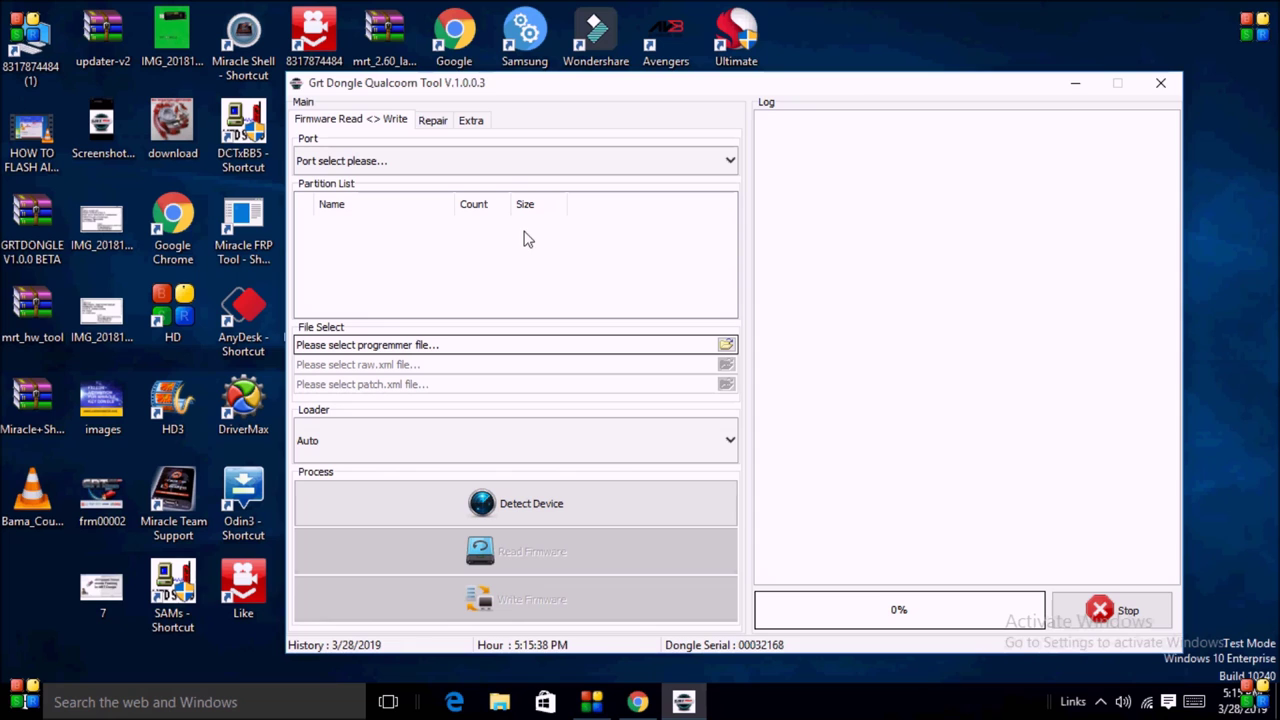
# - Close the Qualcomm tool and launch the GrtDongle - Shortcut program from the desktop
pyautogui.click(1160, 83)
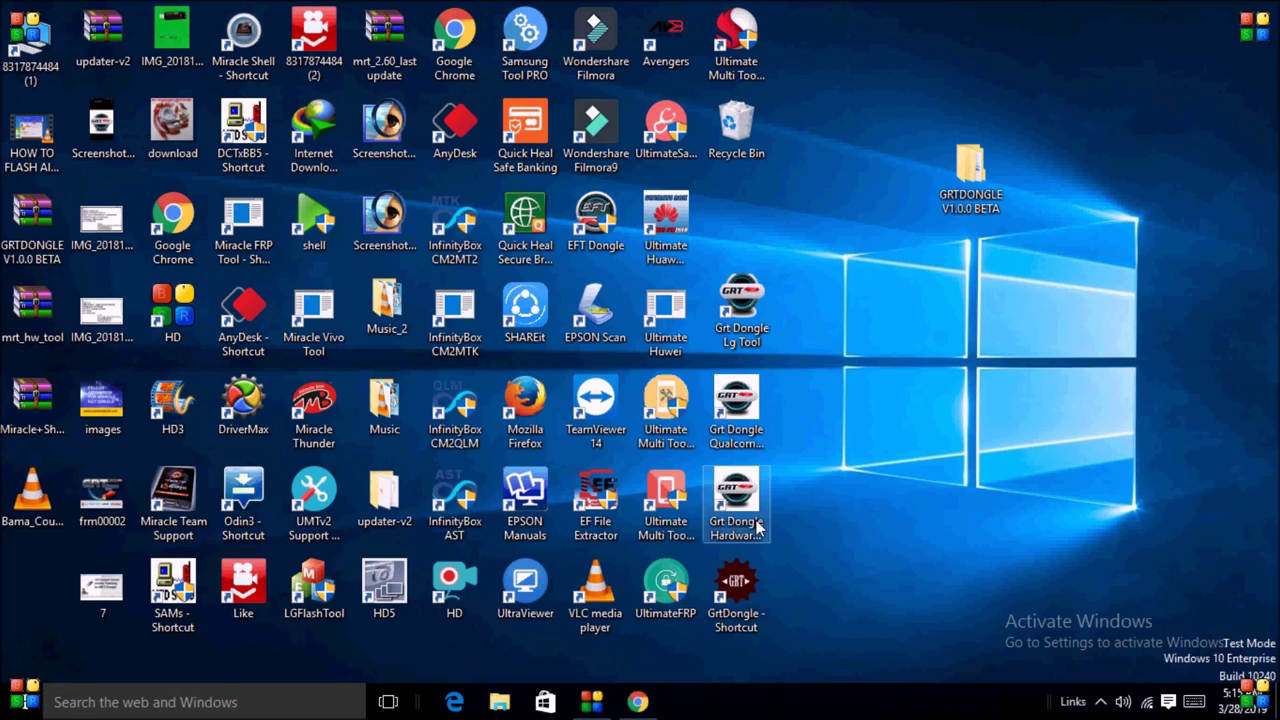
pyautogui.click(748, 519)
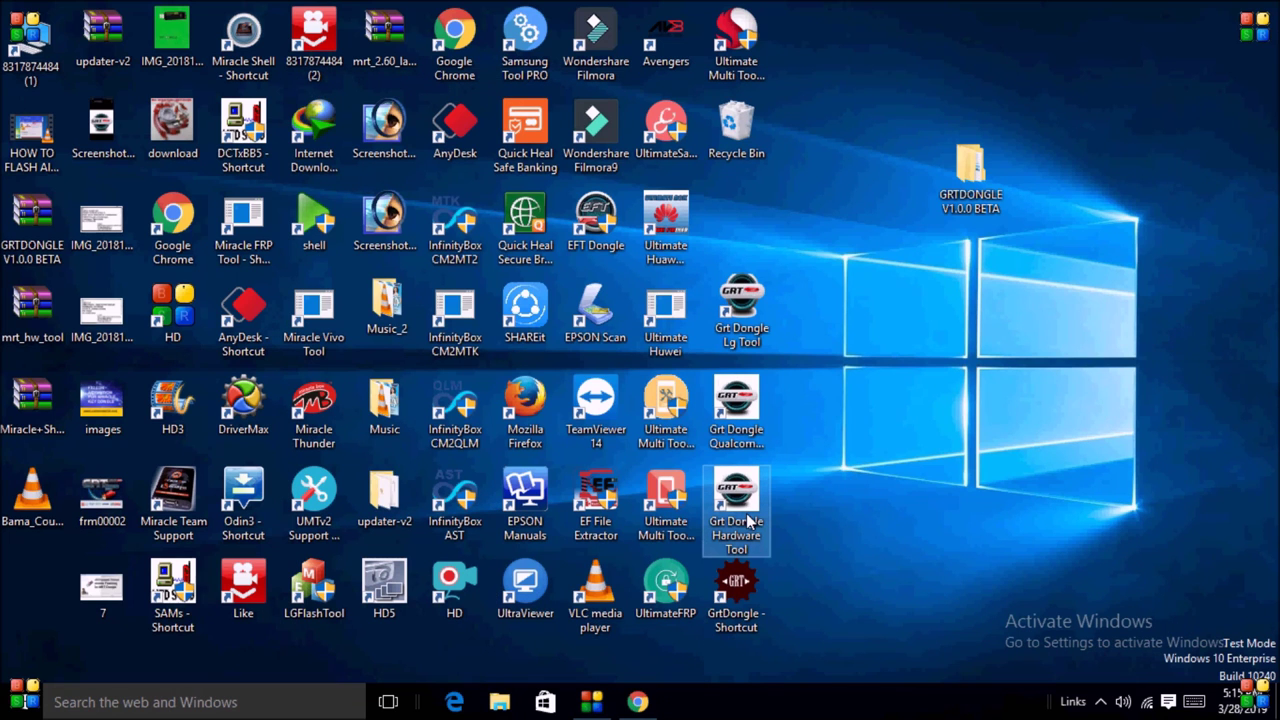
pyautogui.click(750, 610)
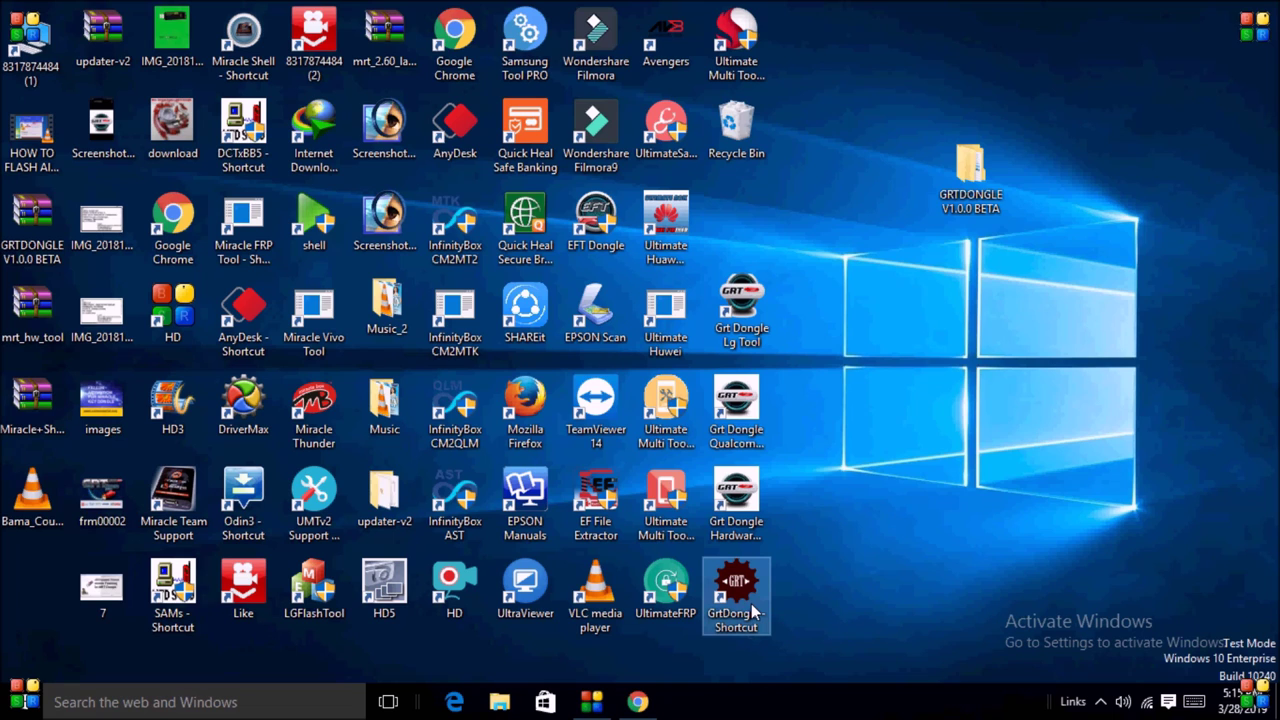
pyautogui.rightClick(751, 603)
pyautogui.click(860, 68)
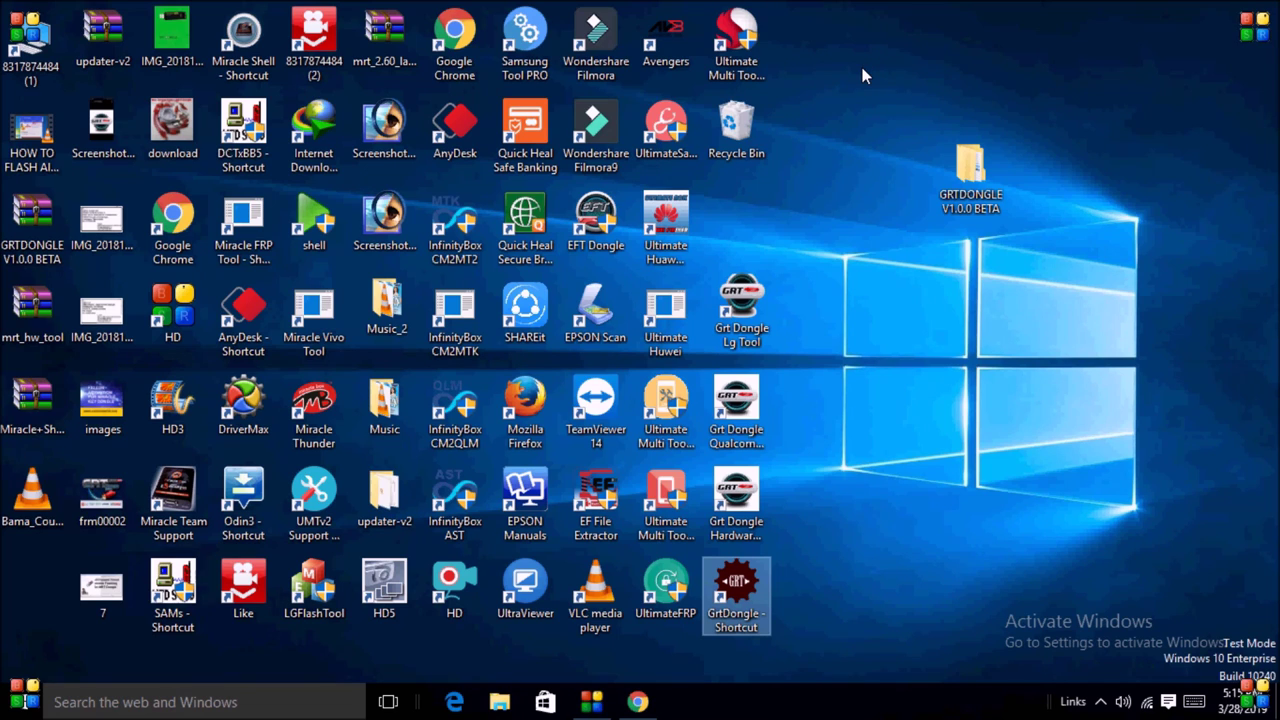
# - Refresh the desktop icons twice from the desktop context menu
pyautogui.rightClick(862, 68)
pyautogui.click(895, 124)
pyautogui.rightClick(859, 78)
pyautogui.click(906, 137)
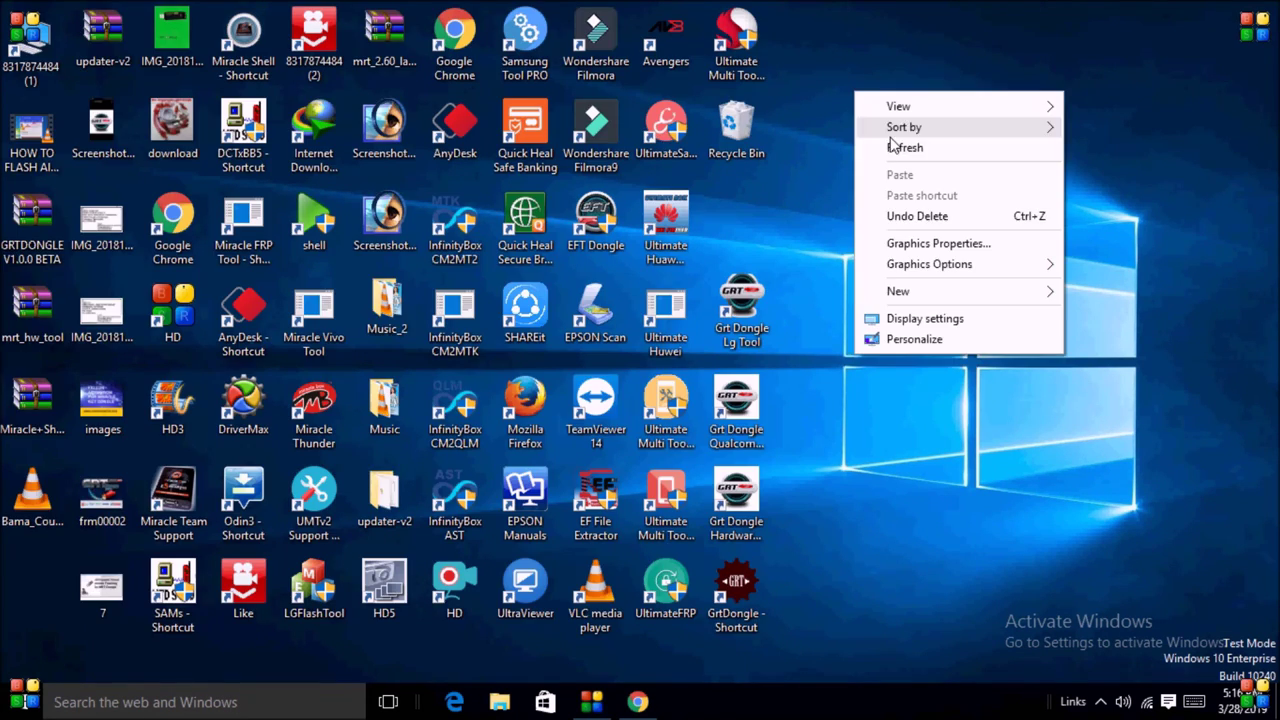
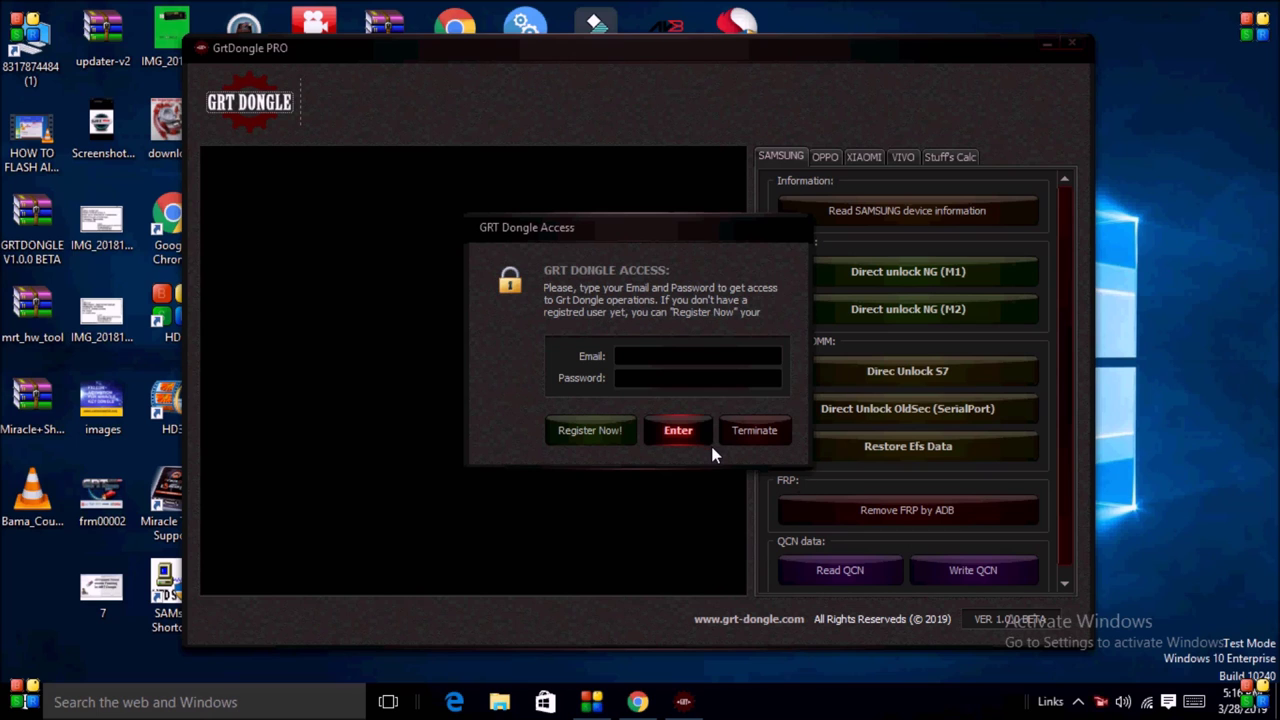
# - Switch from the GRT Dongle Access login prompt to the User Registration form
pyautogui.click(599, 430)
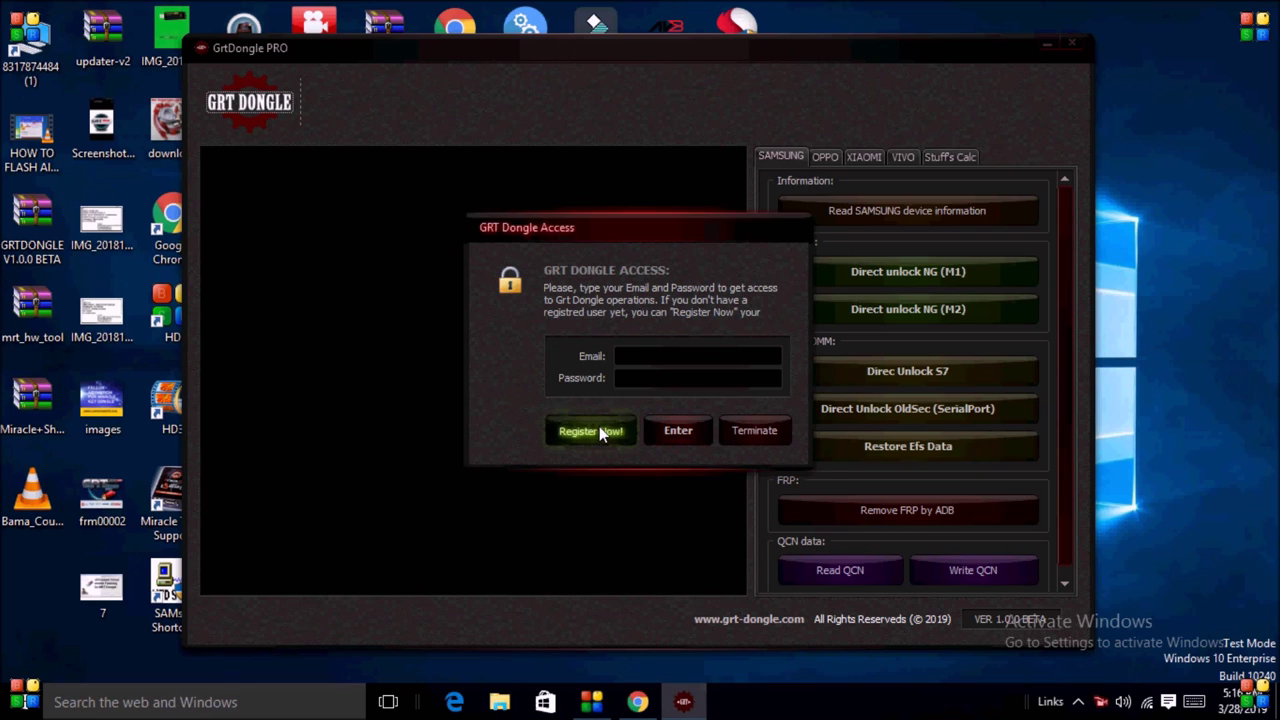
pyautogui.click(599, 430)
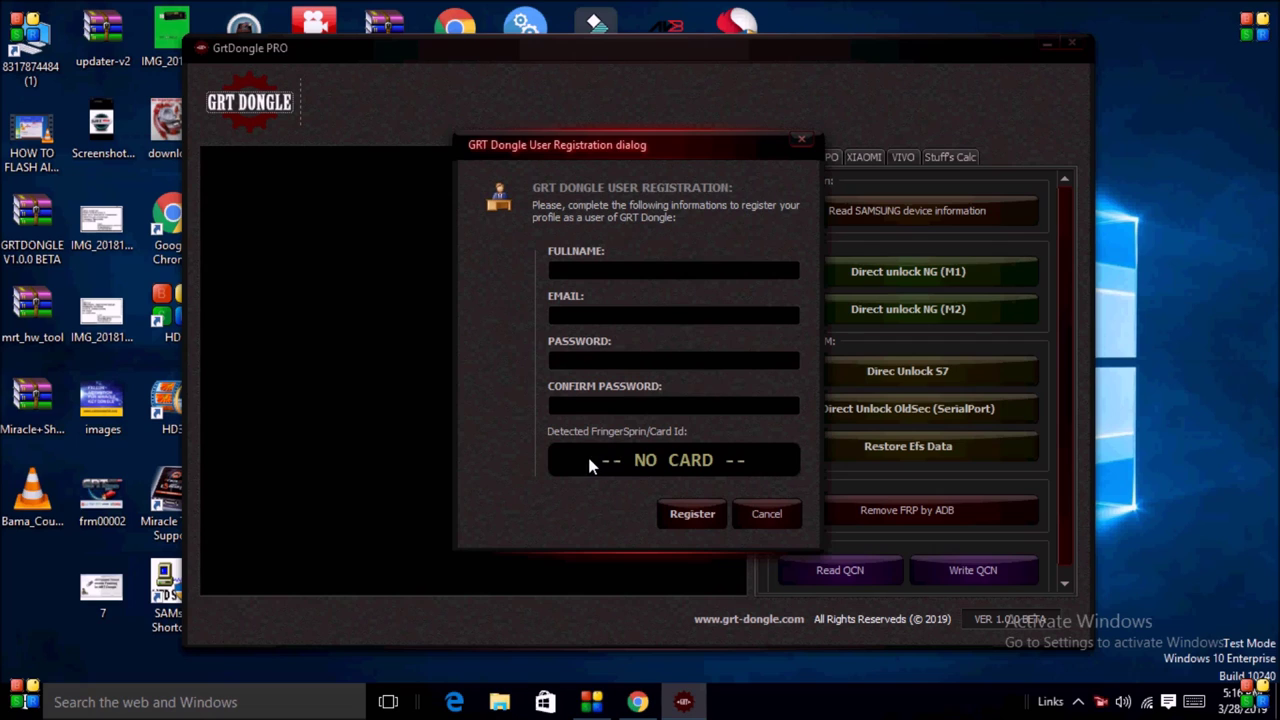
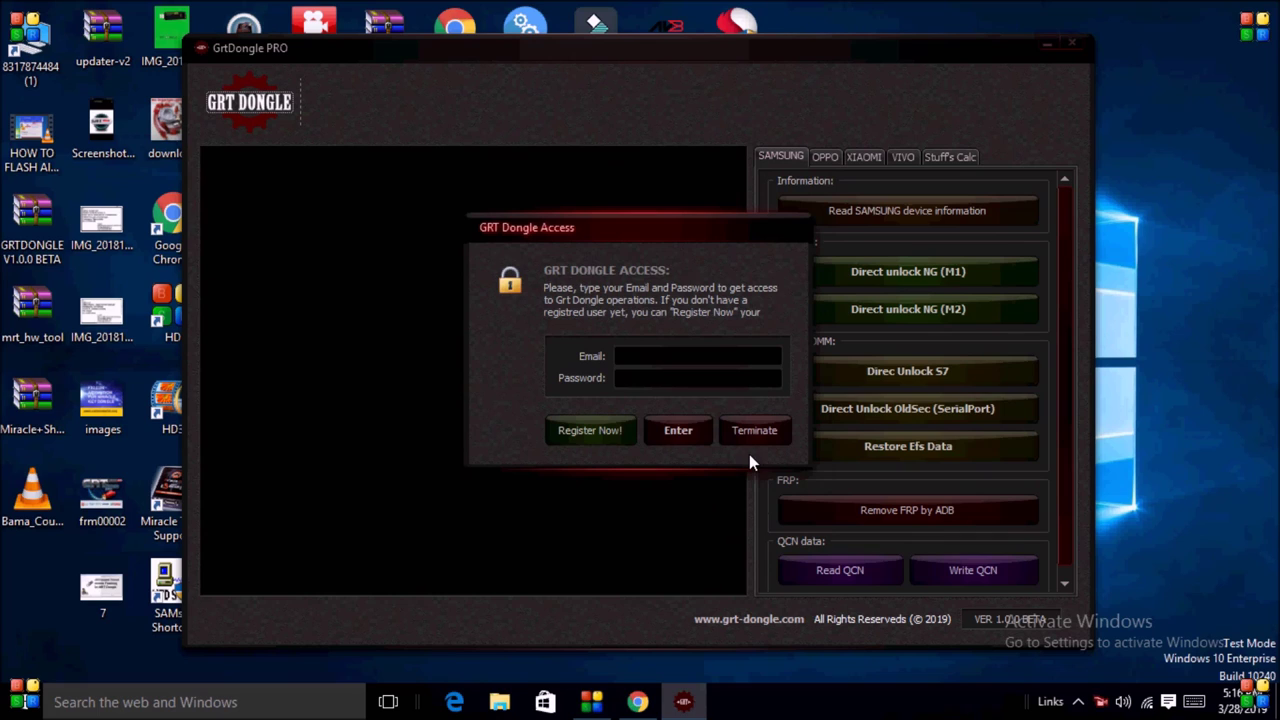
# - Enter the account e-mail address in the GRT Dongle Access Email field
pyautogui.click(645, 358)
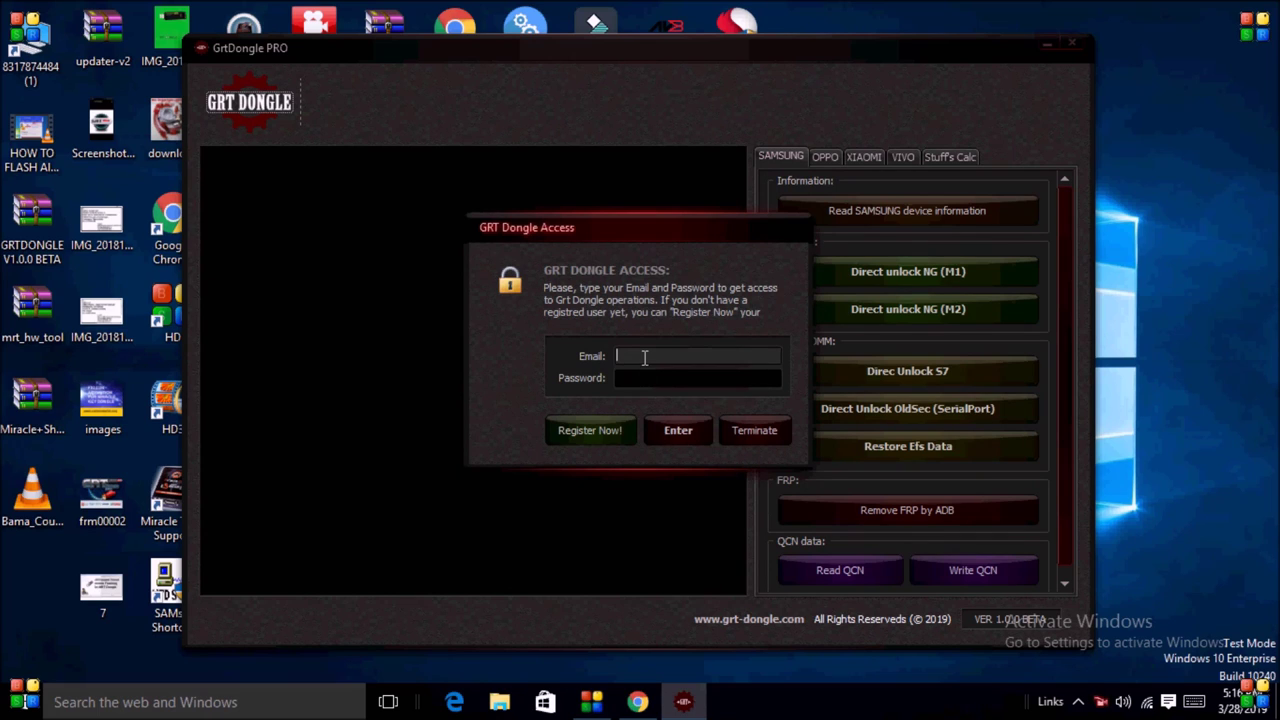
# - Enter the account password in the Password field and submit the login with Enter
pyautogui.click(670, 382)
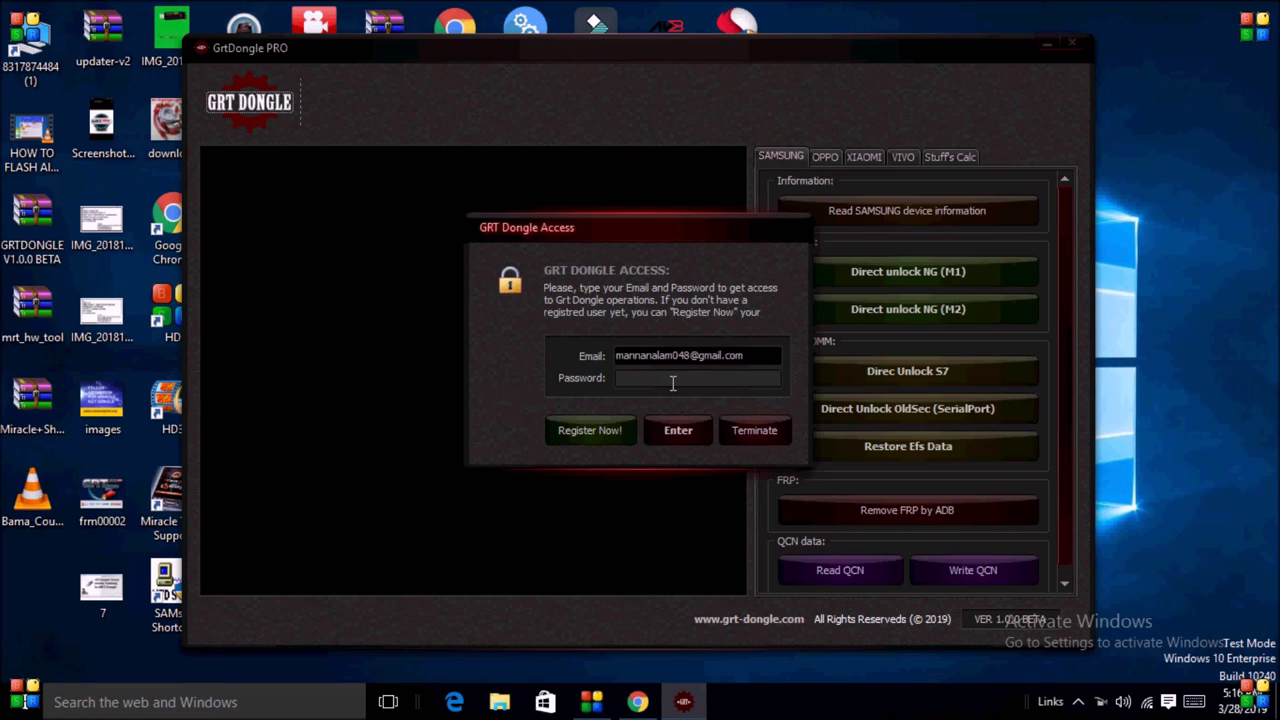
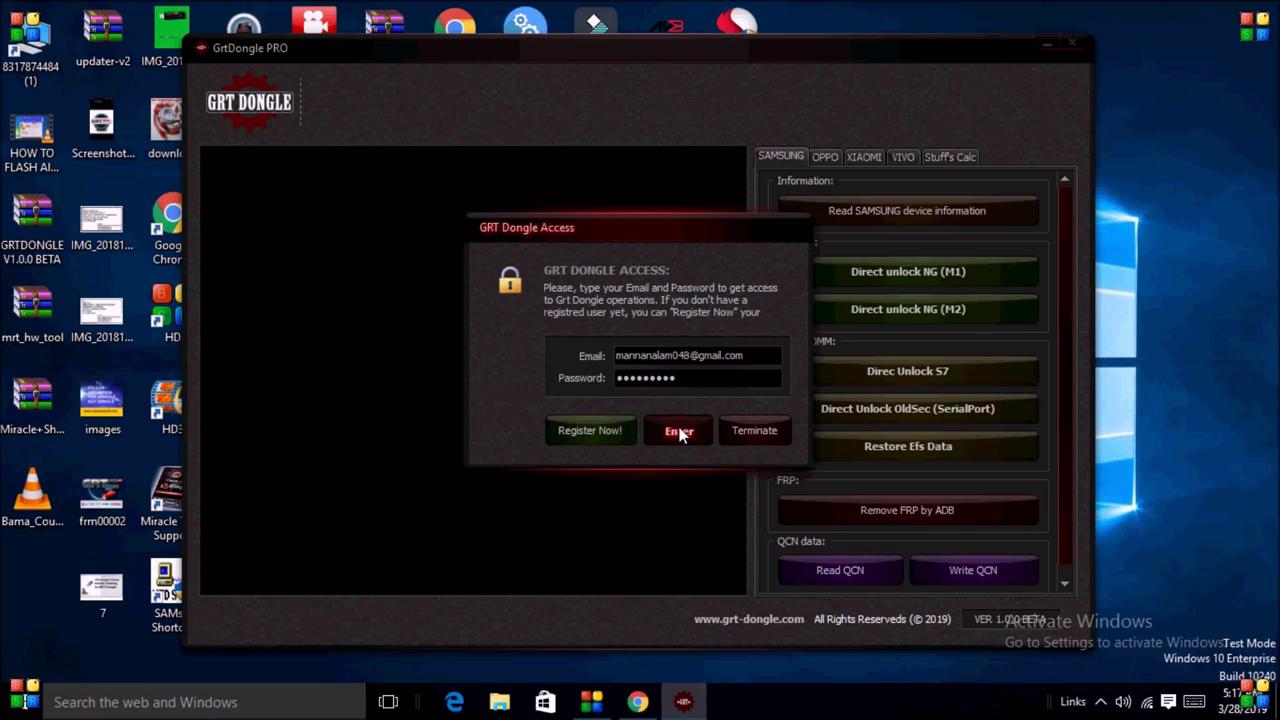
pyautogui.click(680, 436)
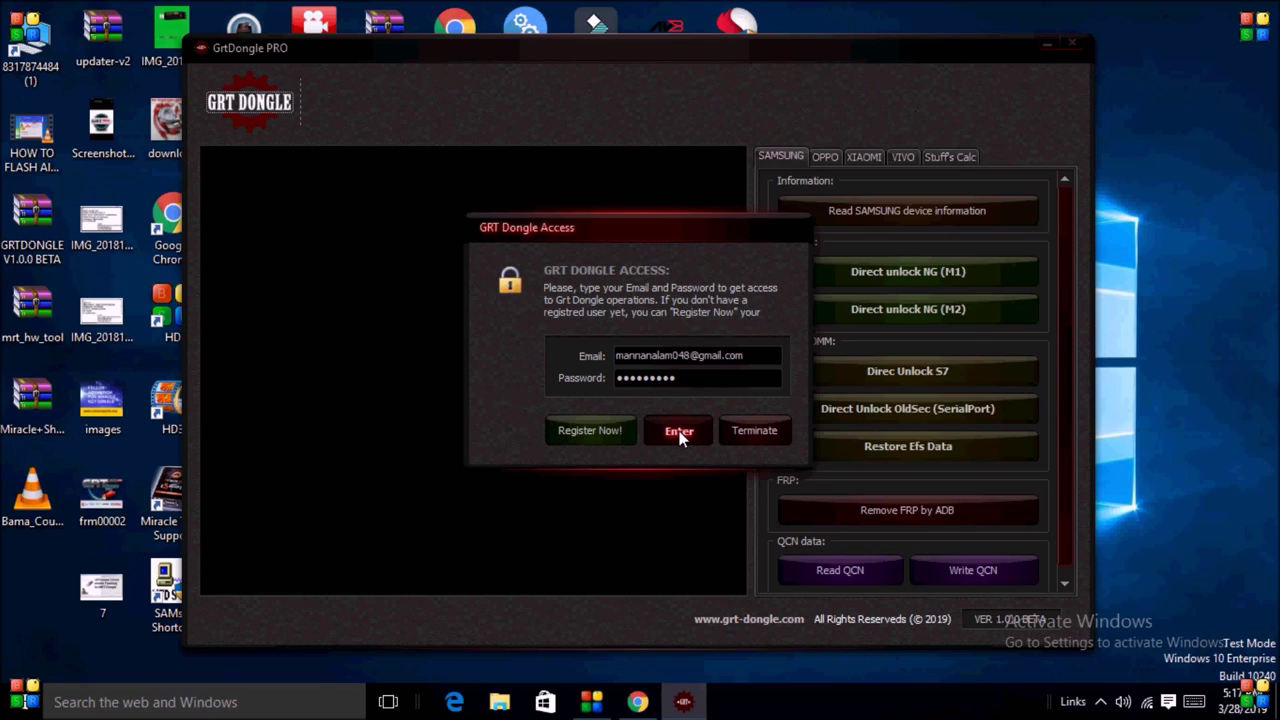
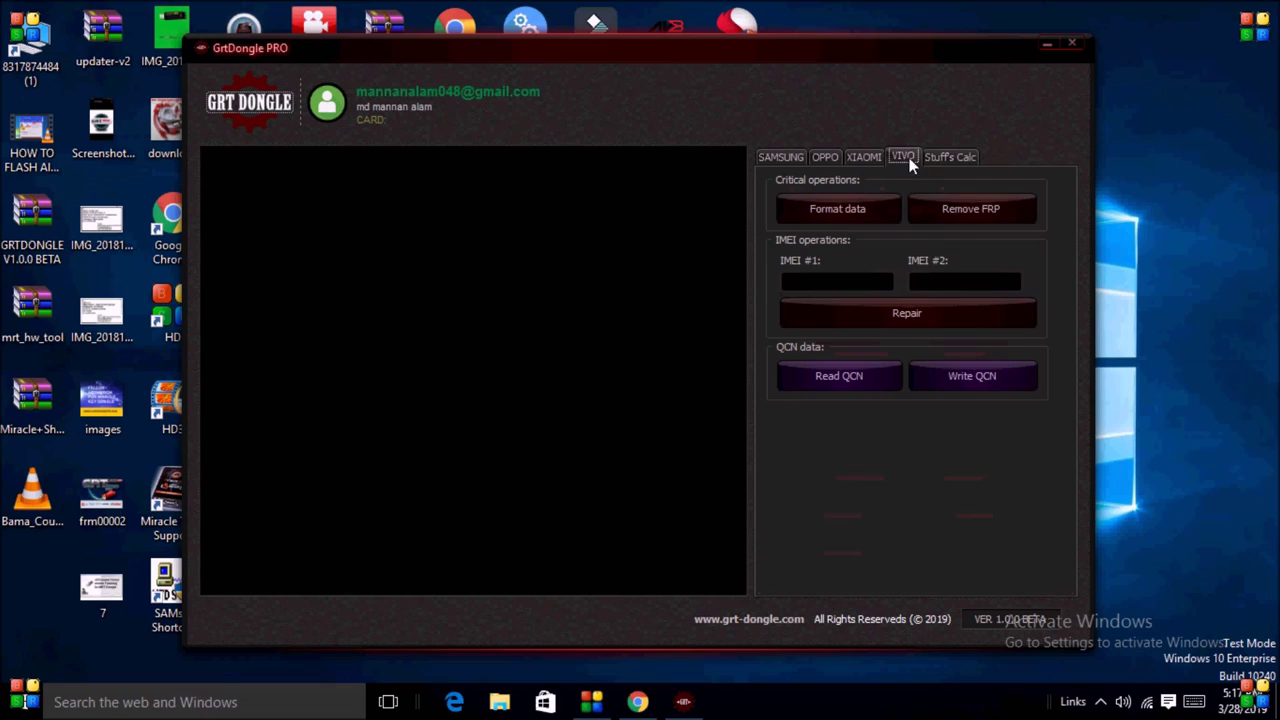
# - Switch to the VIVO tab to show its format data, FRP removal, IMEI repair and QCN read/write operations
pyautogui.click(945, 157)
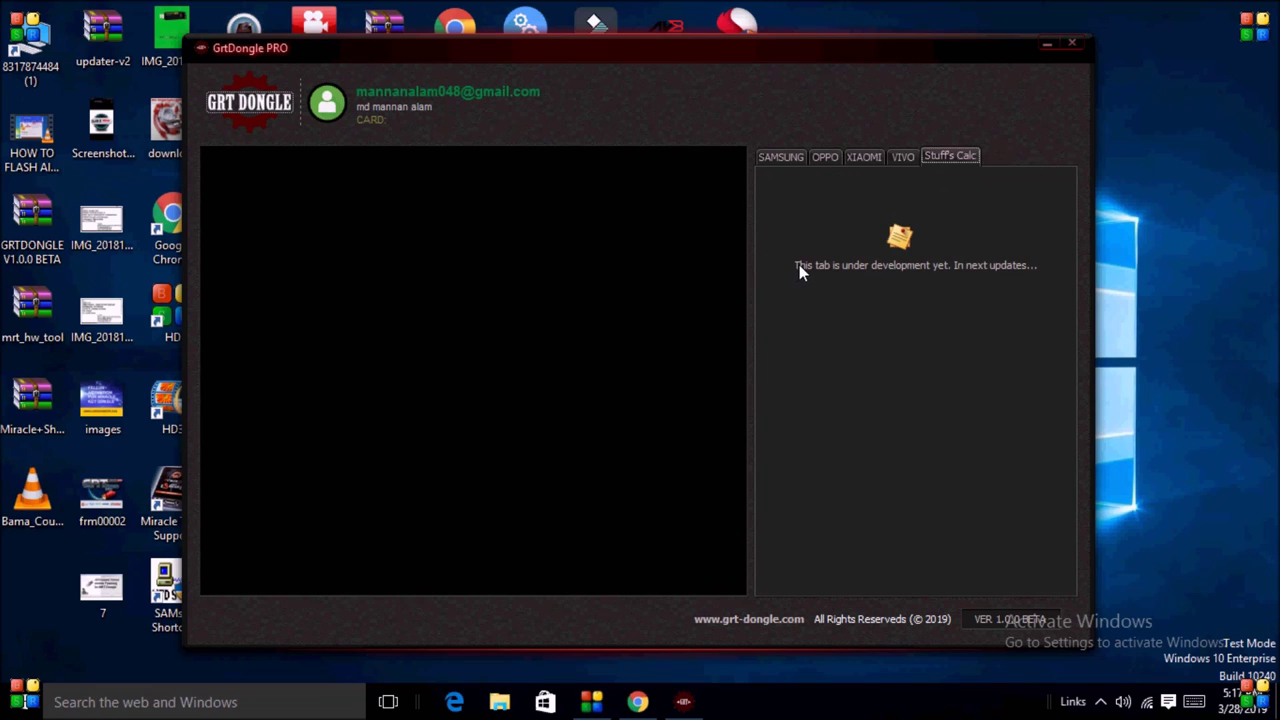
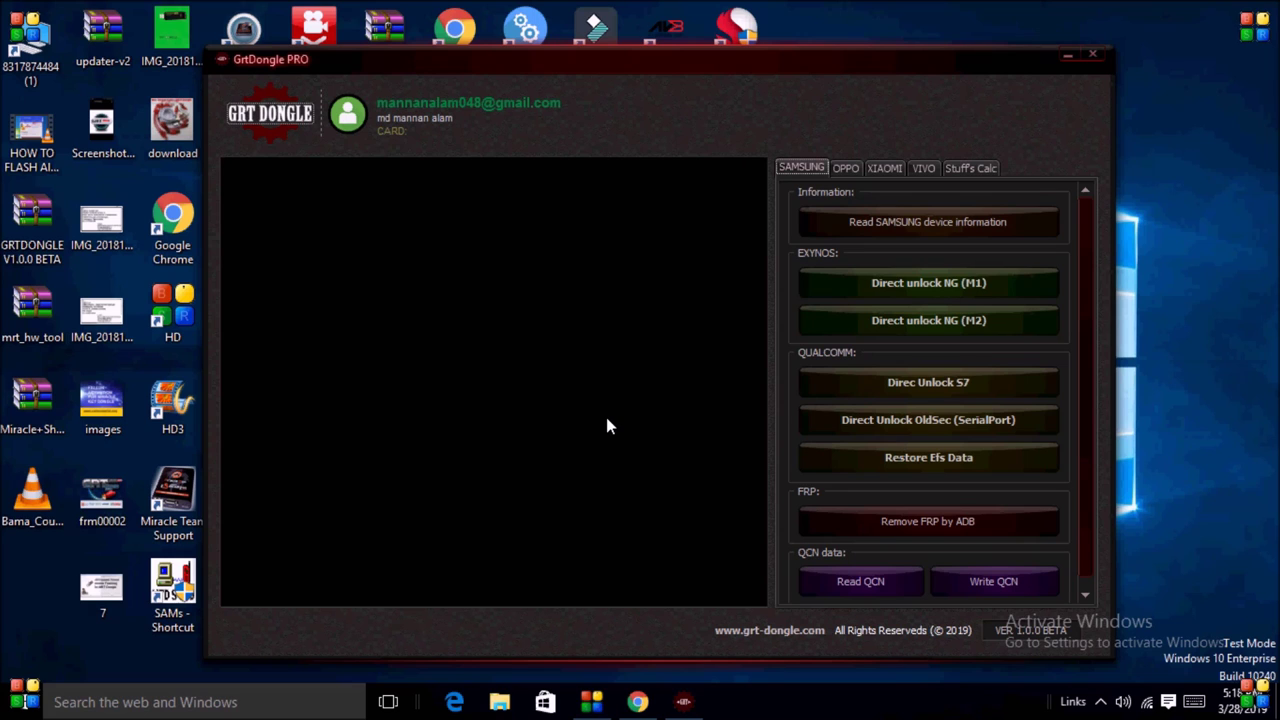
pyautogui.moveTo(606, 417); pyautogui.dragTo(586, 406)
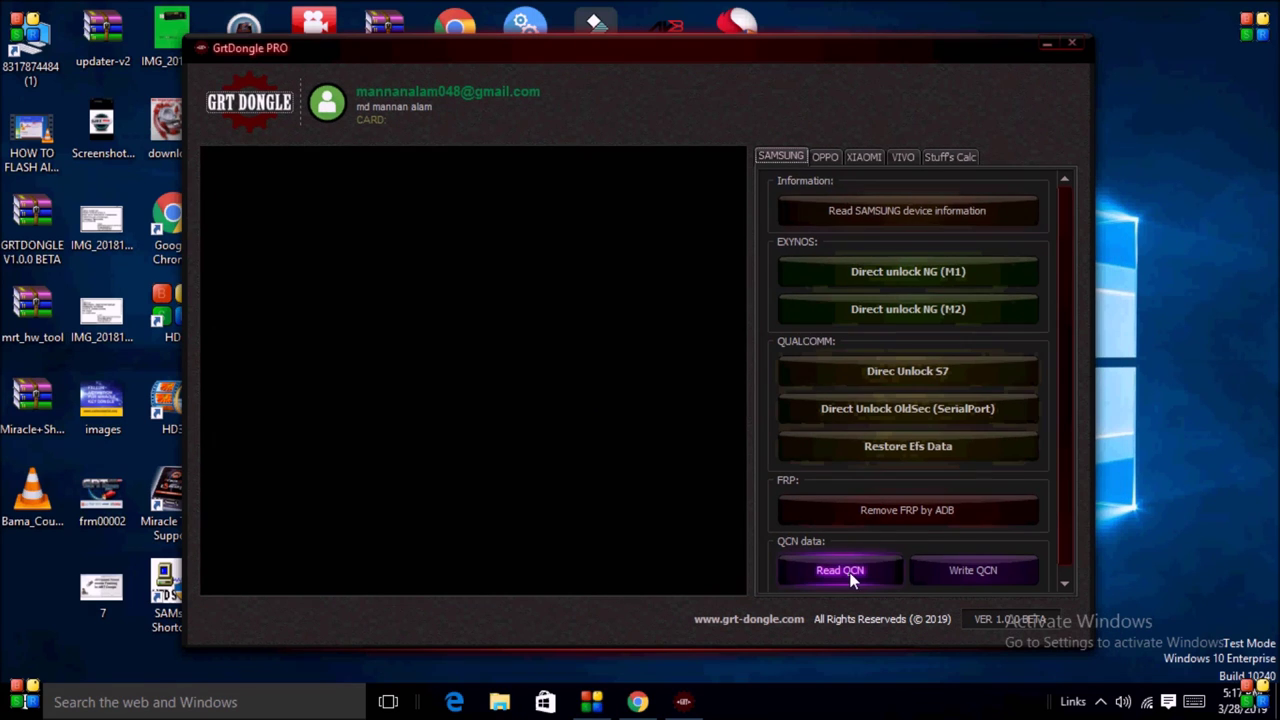
pyautogui.click(827, 157)
pyautogui.click(864, 157)
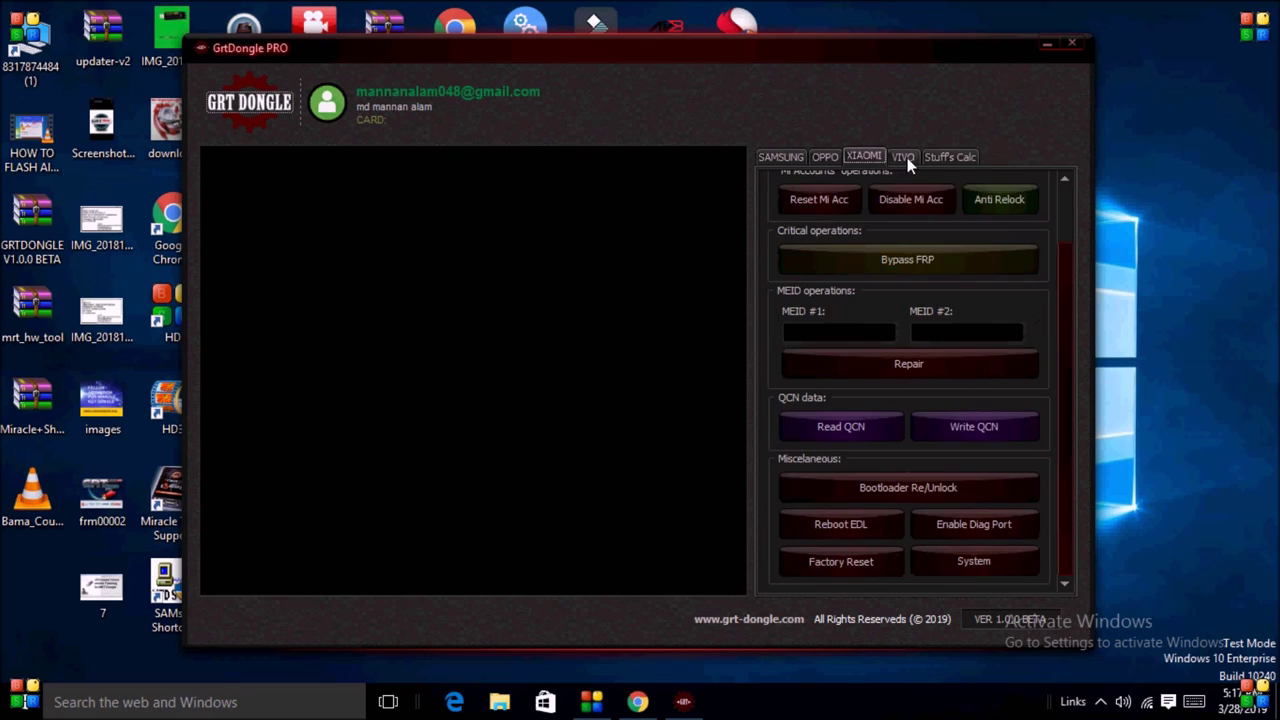
pyautogui.click(903, 157)
pyautogui.click(944, 160)
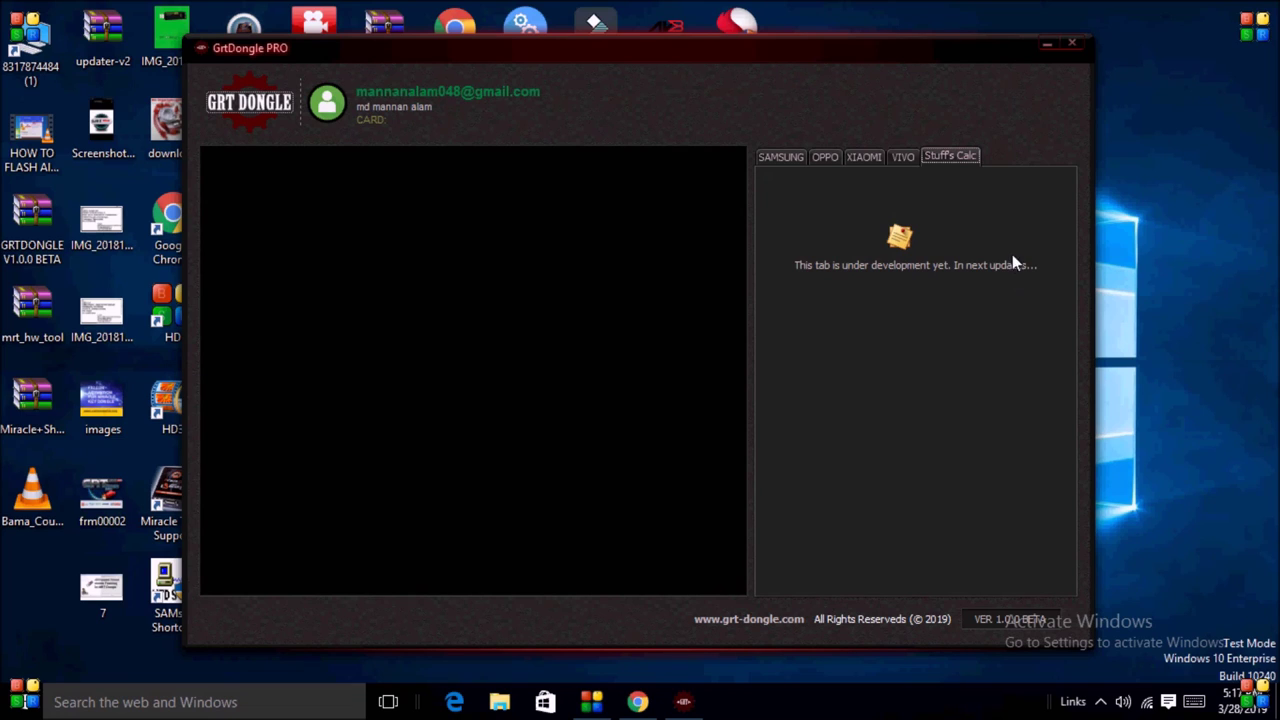
pyautogui.click(910, 160)
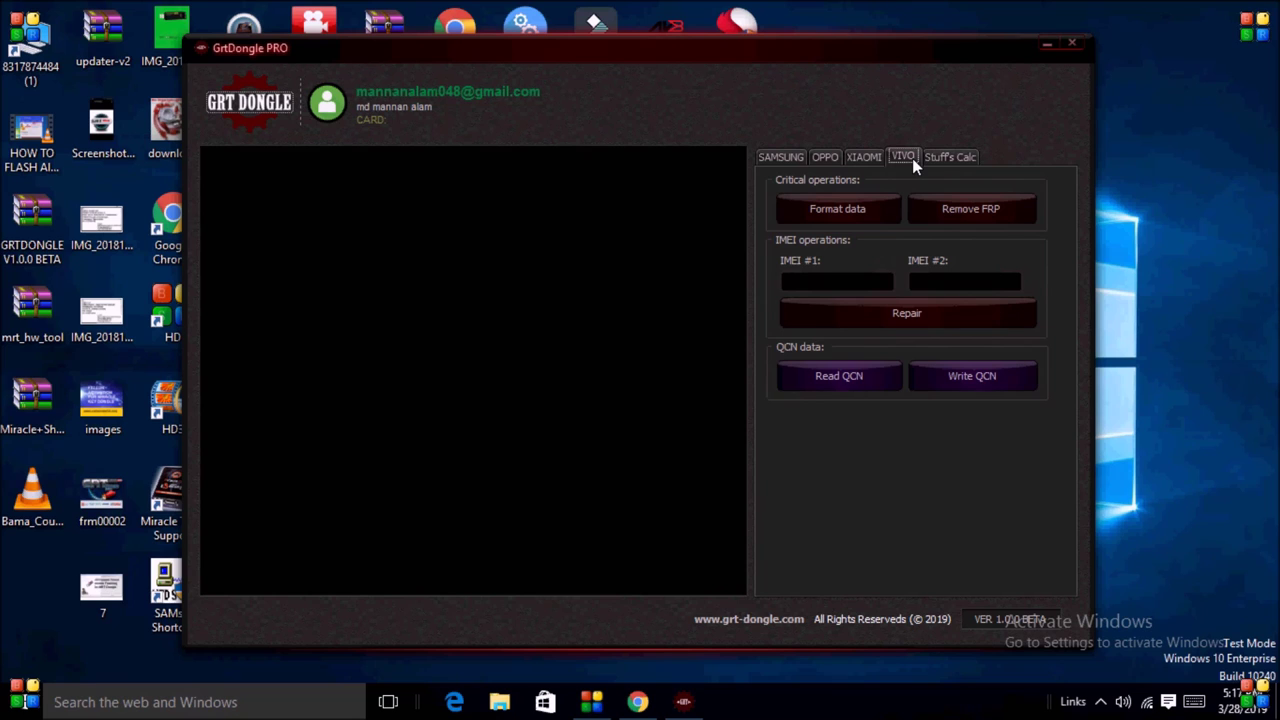
pyautogui.click(865, 158)
pyautogui.click(827, 157)
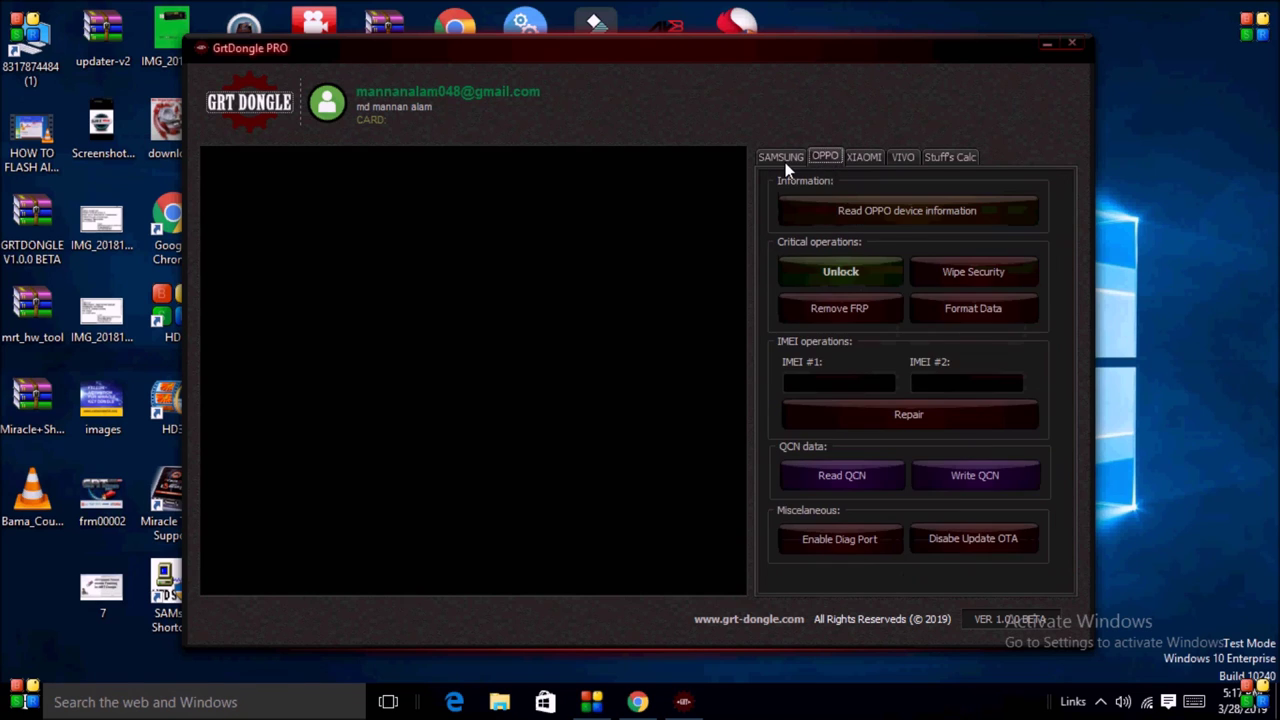
pyautogui.click(785, 160)
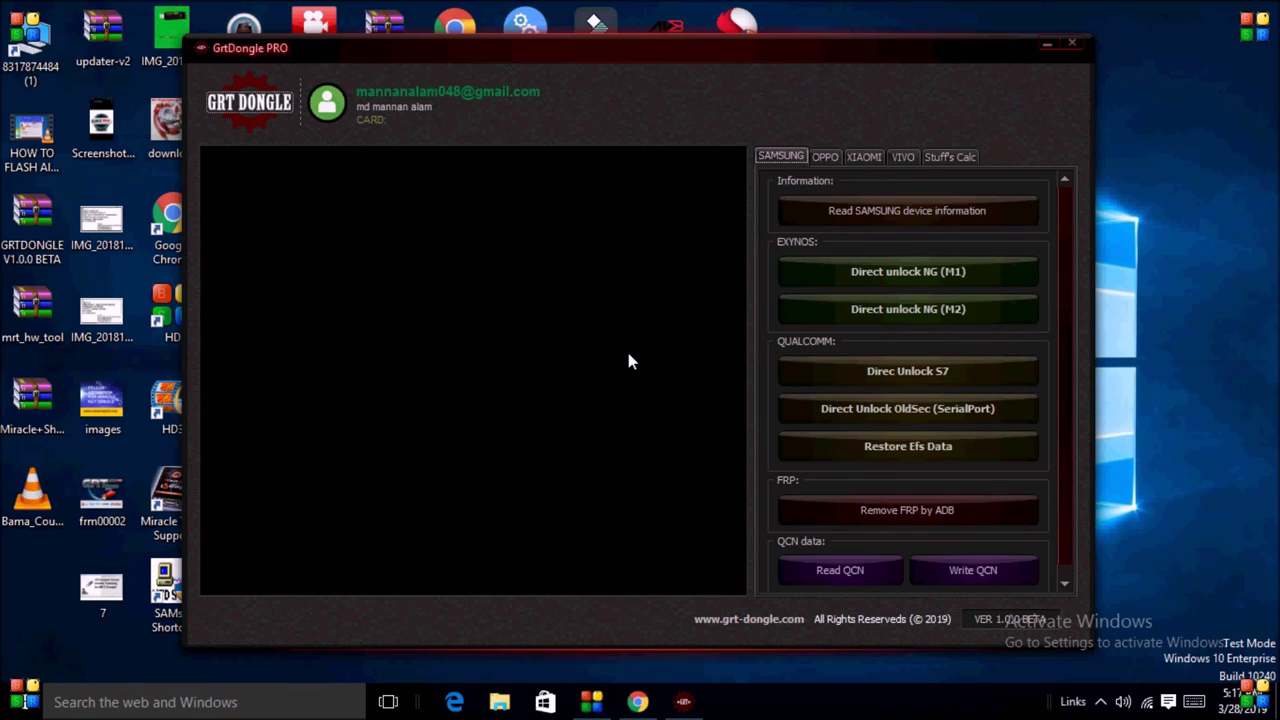
pyautogui.moveTo(660, 85)
pyautogui.mouseDown()
pyautogui.moveTo(661, 52)
pyautogui.moveTo(755, 42)
pyautogui.moveTo(681, 72)
pyautogui.mouseUp()
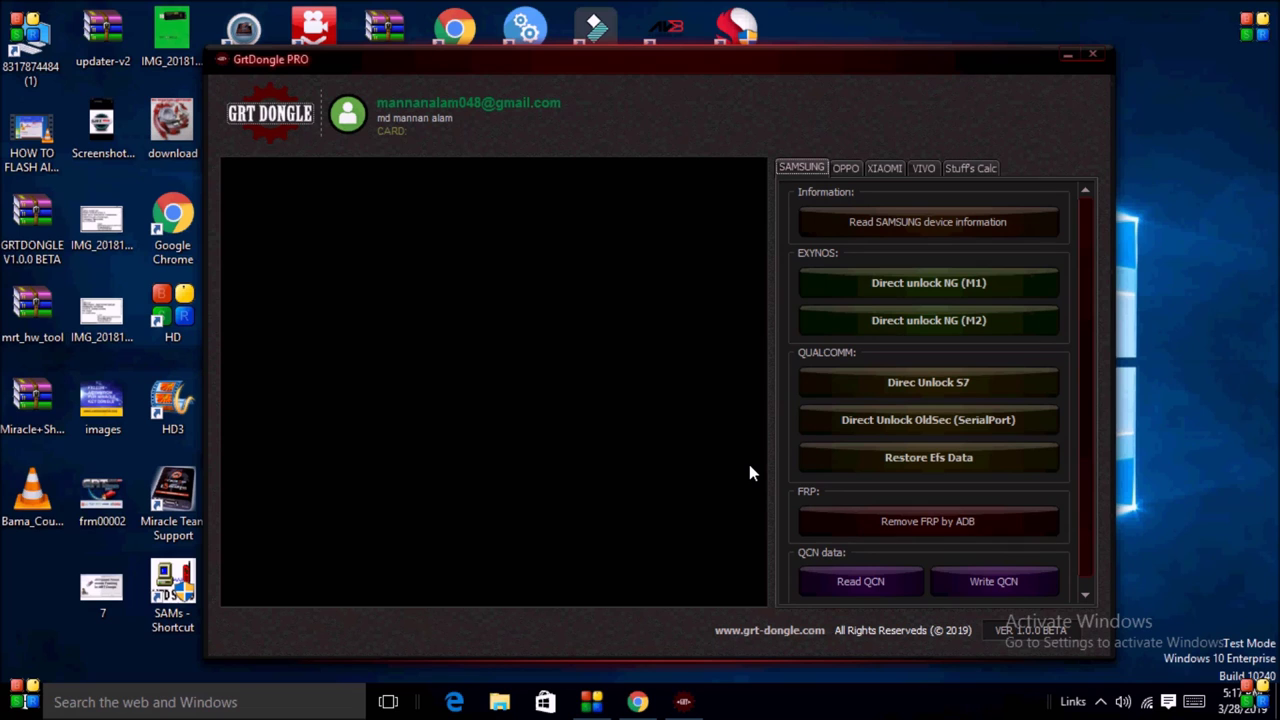
pyautogui.click(847, 172)
pyautogui.click(890, 172)
pyautogui.click(919, 172)
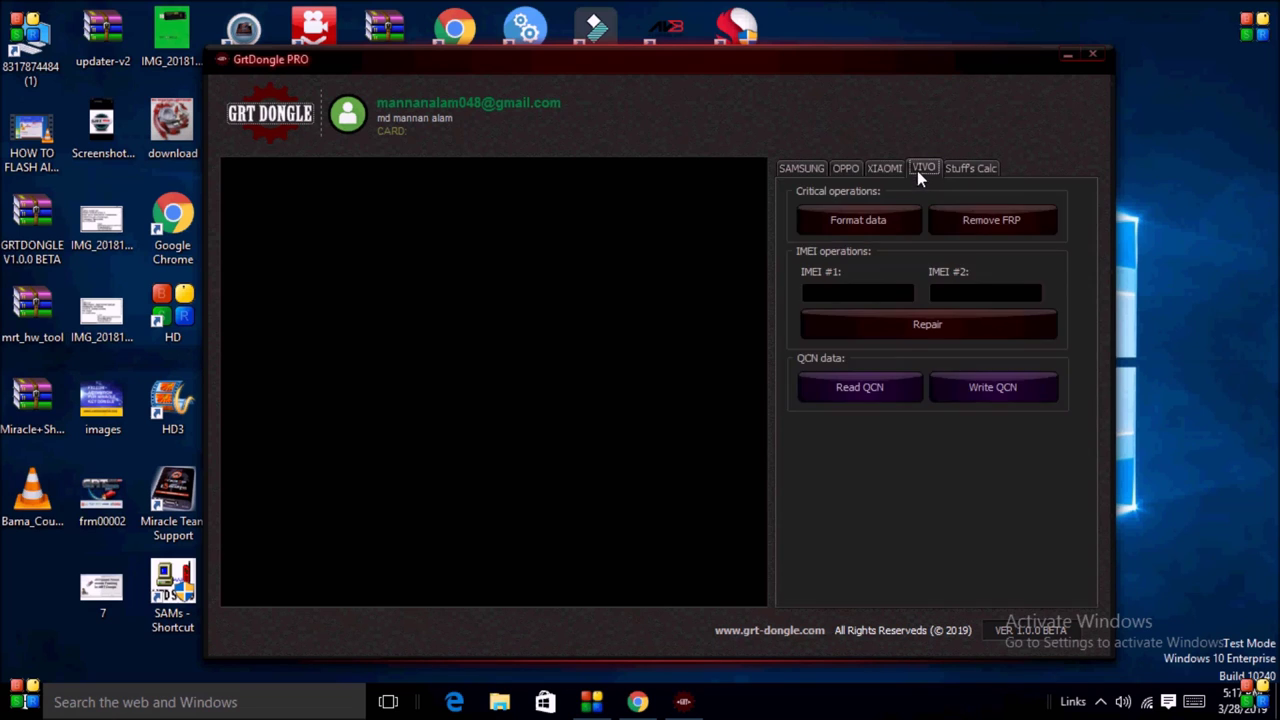
pyautogui.click(805, 172)
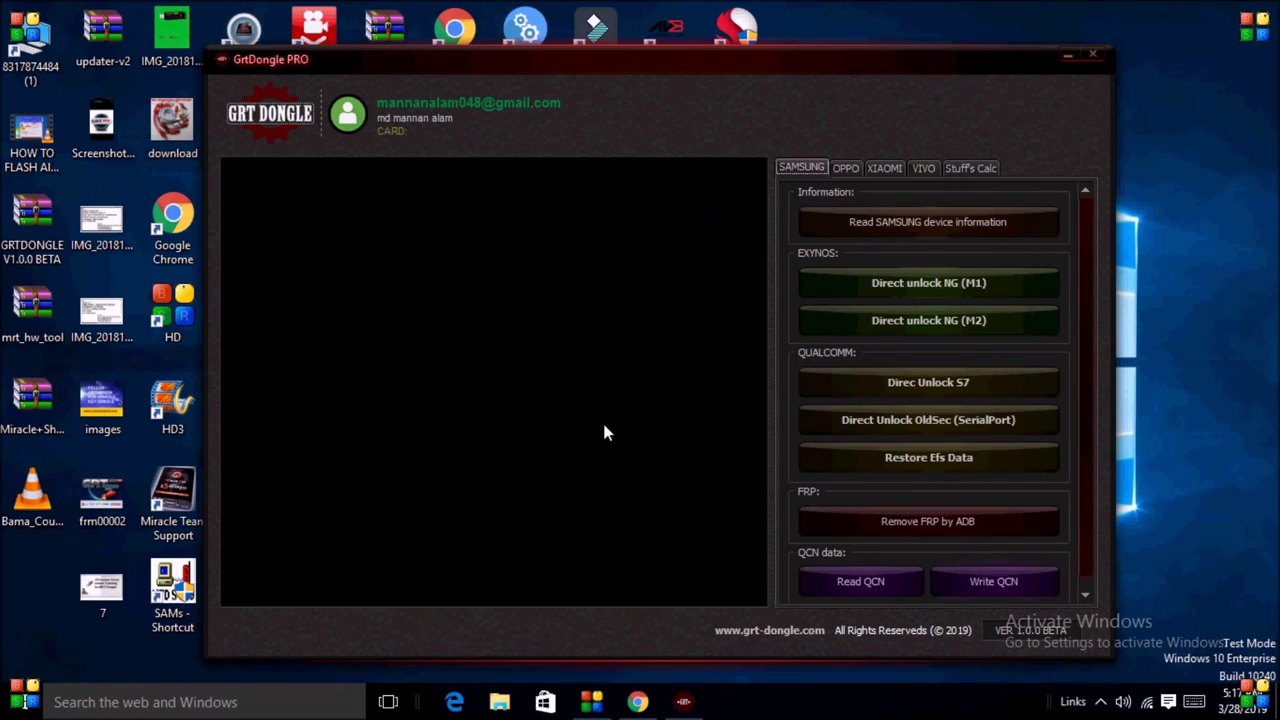